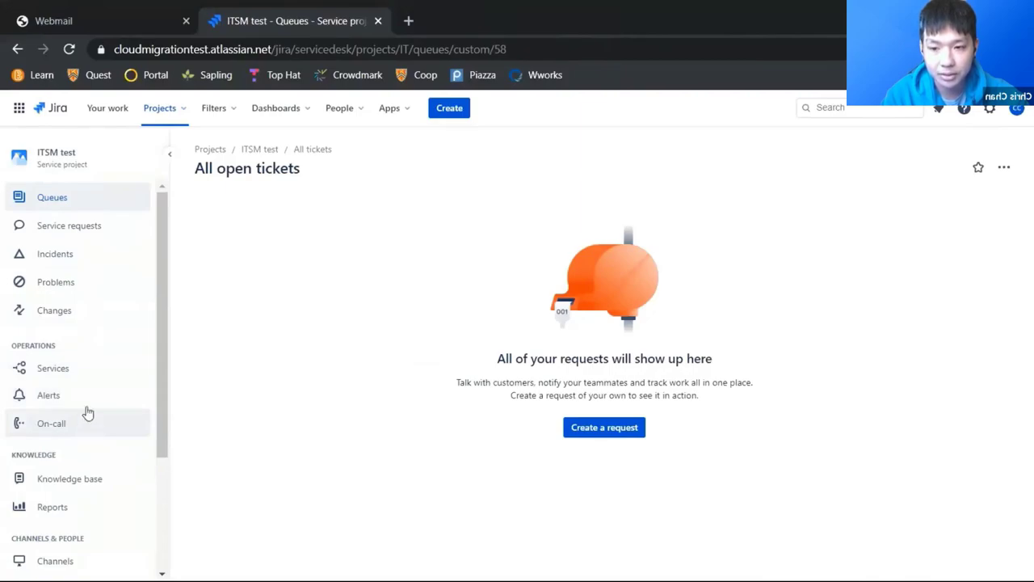
Step: Open Opsgenie from Jira's Alerts and view Users, which lists the single verified Owner
left_click(105, 395)
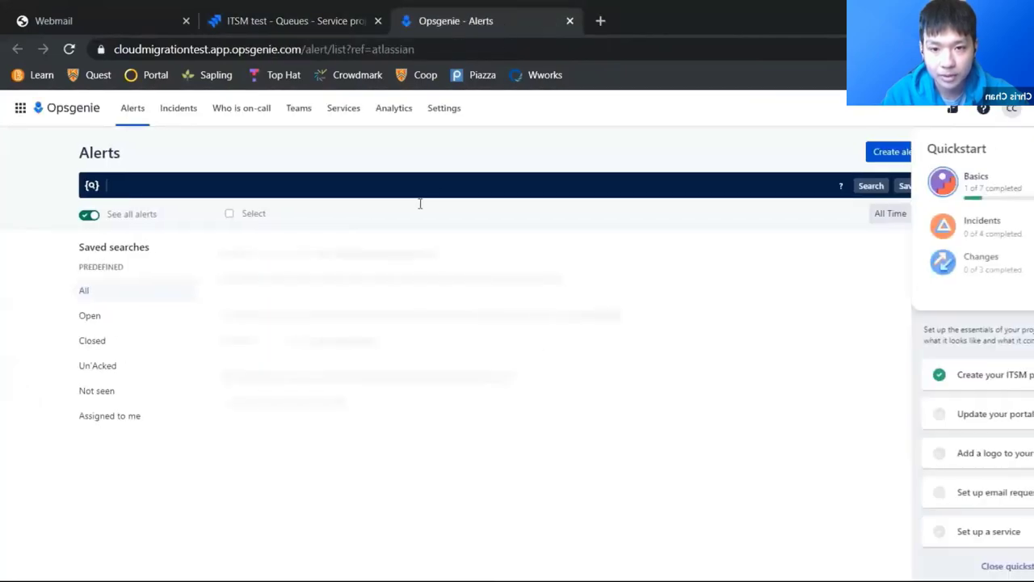
left_click(443, 113)
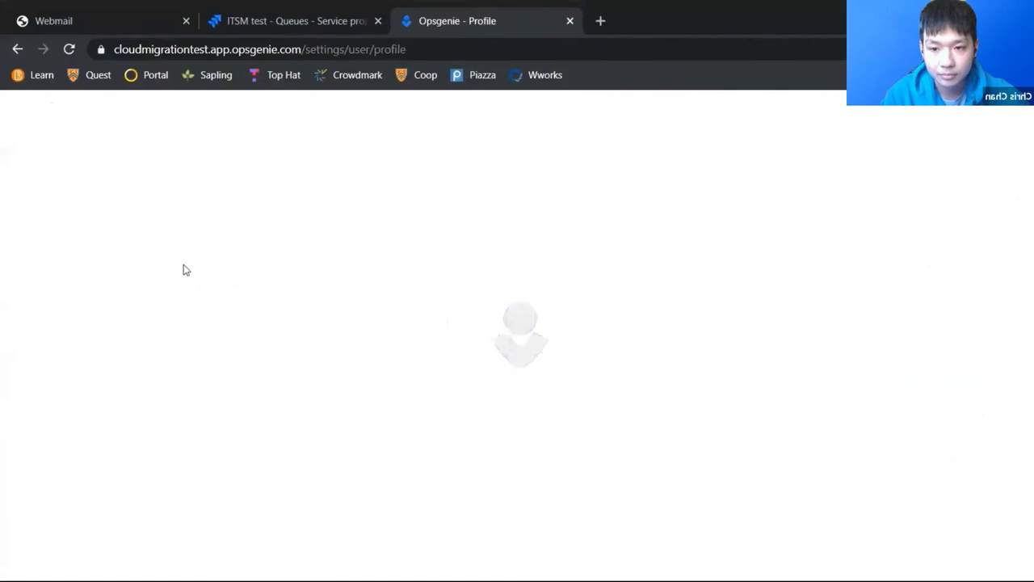
scroll(81, 339, "down", 4)
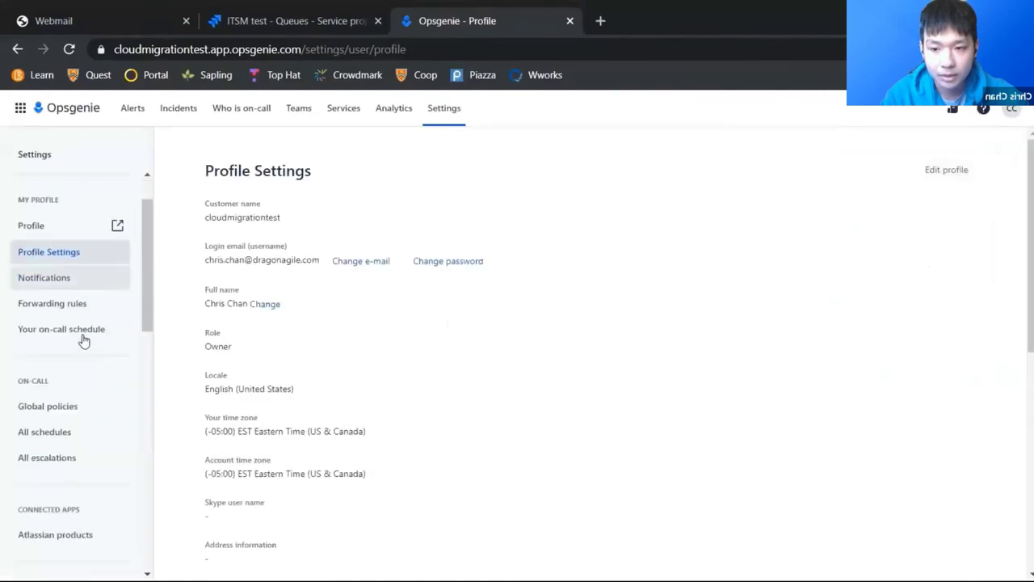
scroll(83, 347, "down", 4)
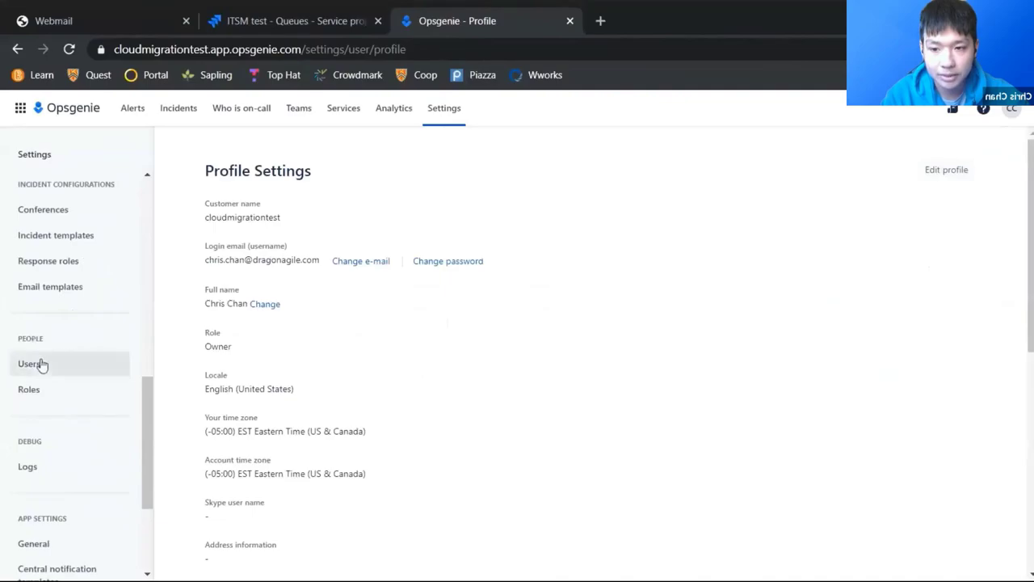
left_click(42, 364)
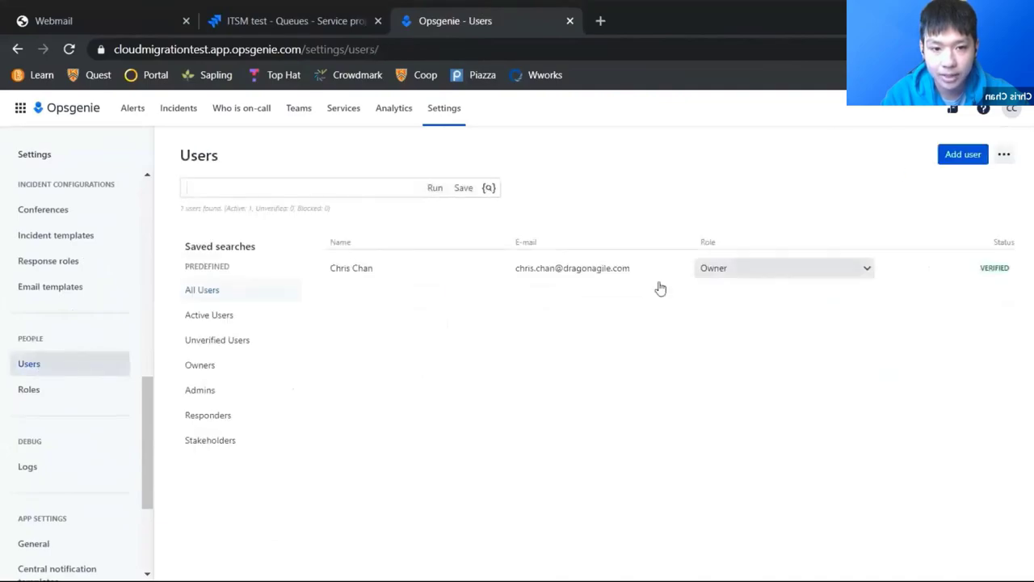
Step: Invite a second user by e-mail and name with the User role, then view Teams
left_click(954, 154)
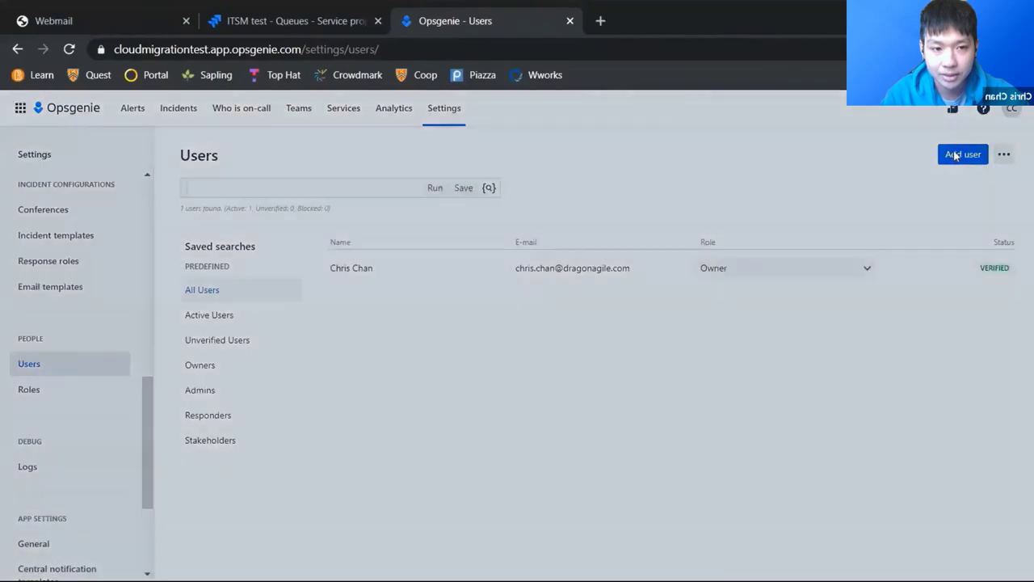
left_click(347, 213)
left_click(344, 252)
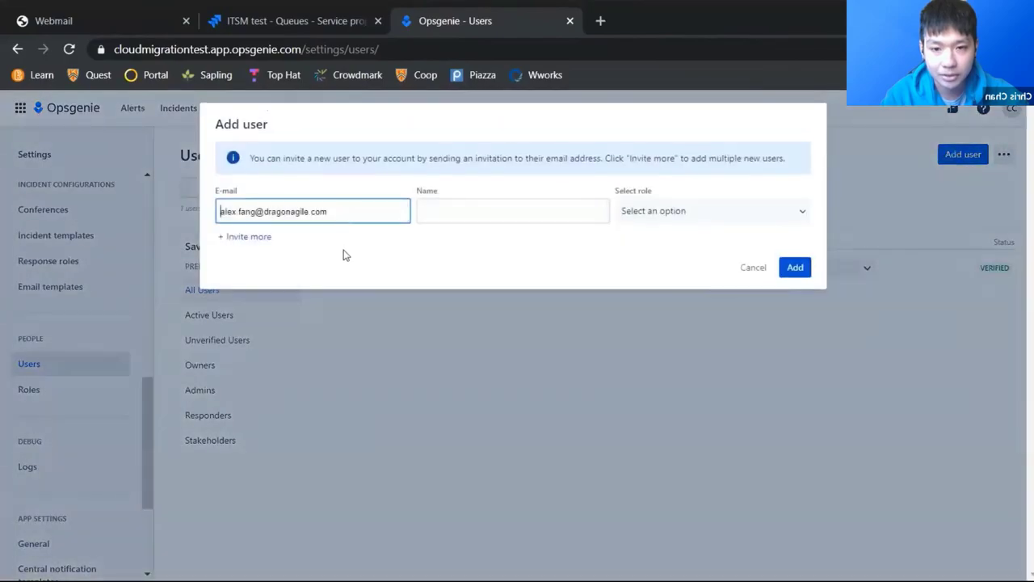
left_click(487, 210)
left_click(682, 211)
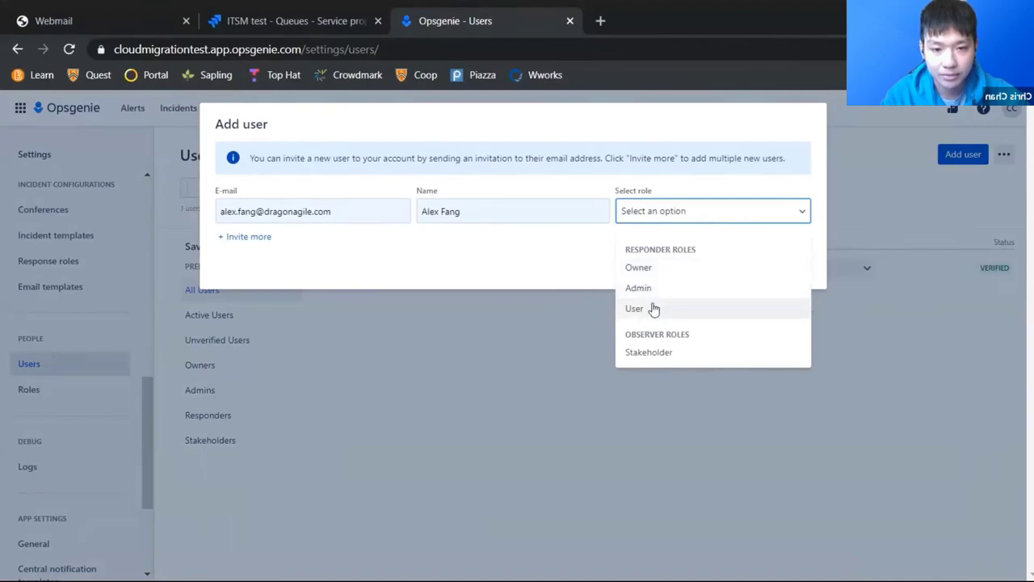
left_click(653, 308)
left_click(798, 265)
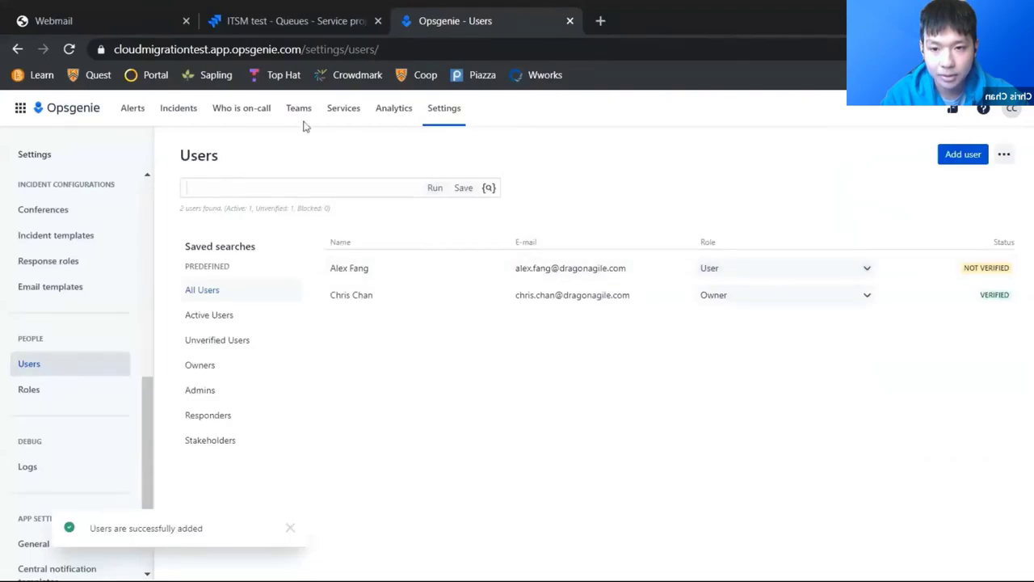
left_click(297, 113)
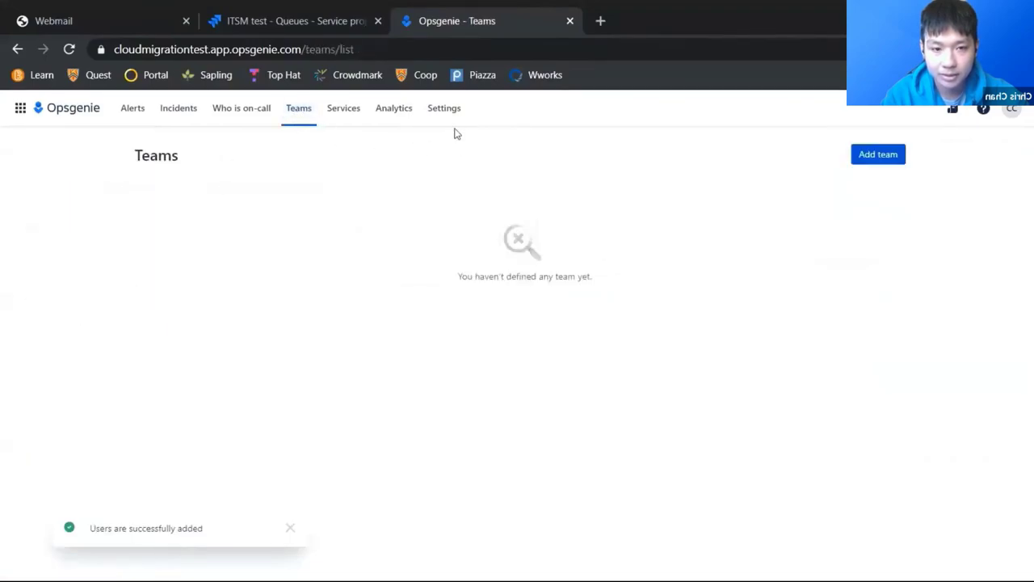
Step: Create IT Team with the owner and the newly invited user as members
left_click(879, 155)
left_click(479, 234)
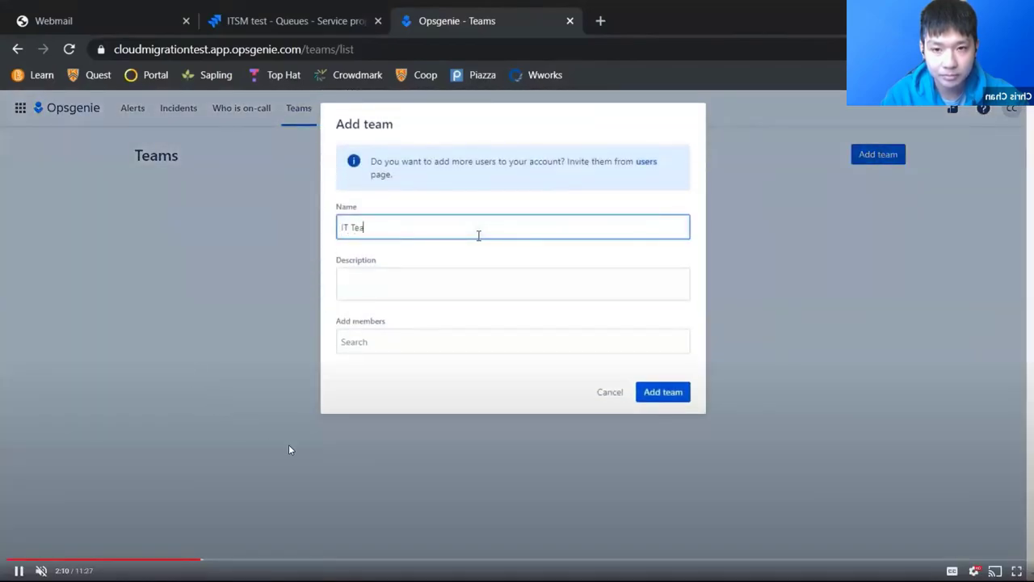
left_click(462, 345)
type("Chris")
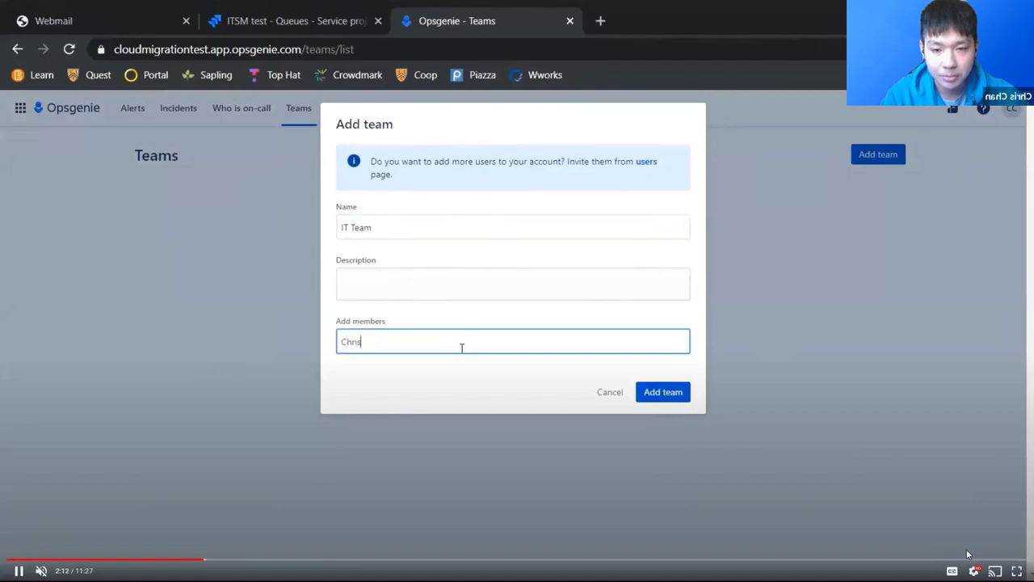
left_click(447, 374)
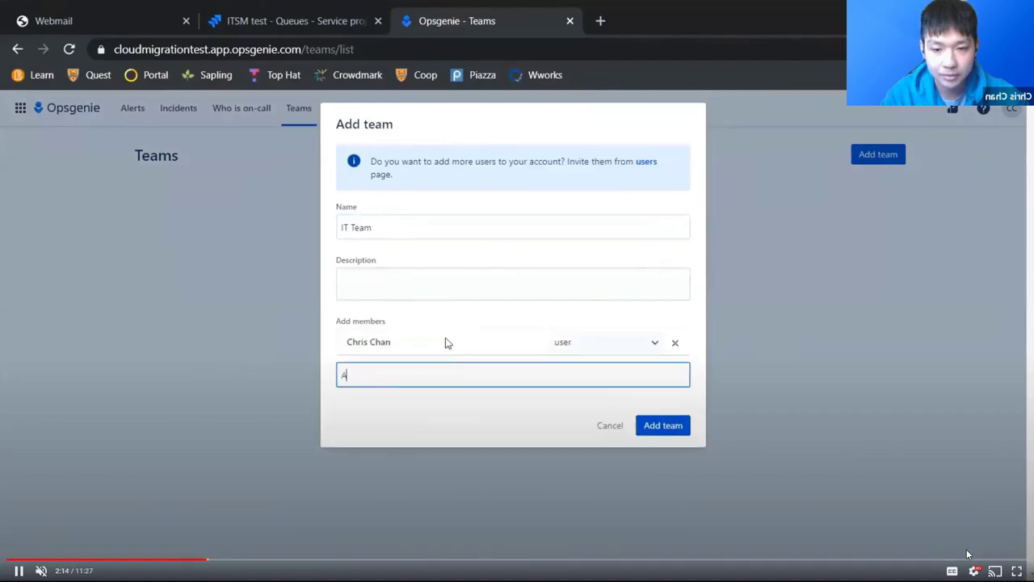
type("Alex")
left_click(425, 406)
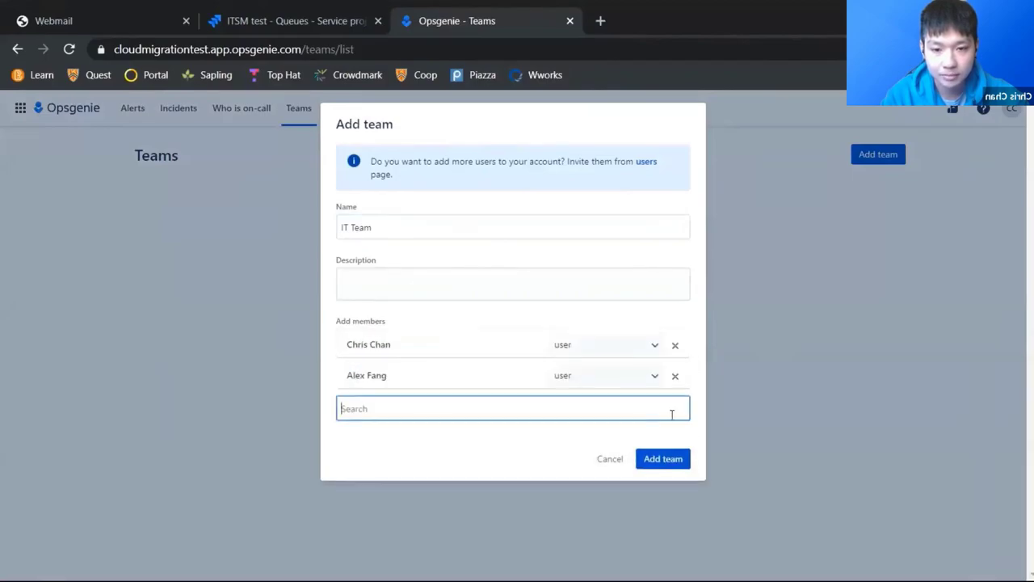
left_click(674, 466)
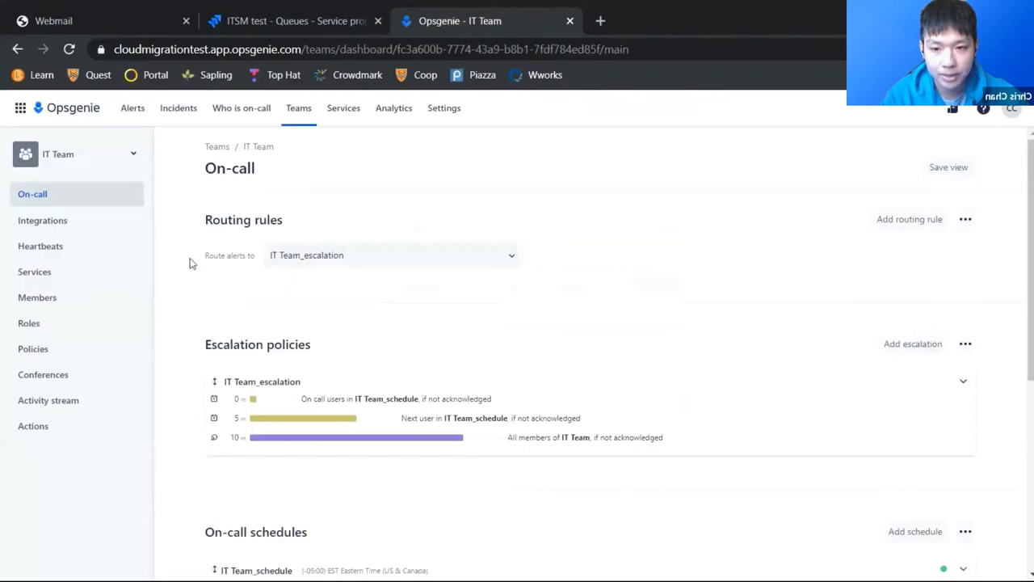
Step: Start a routing rule named High Priority that matches alerts on conditions
left_click(496, 262)
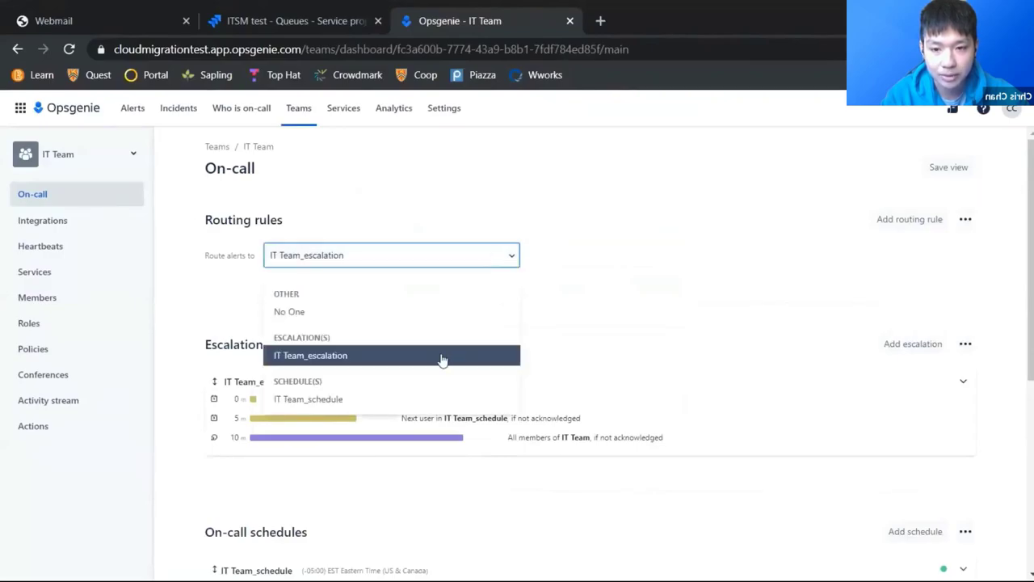
left_click(611, 245)
left_click(895, 222)
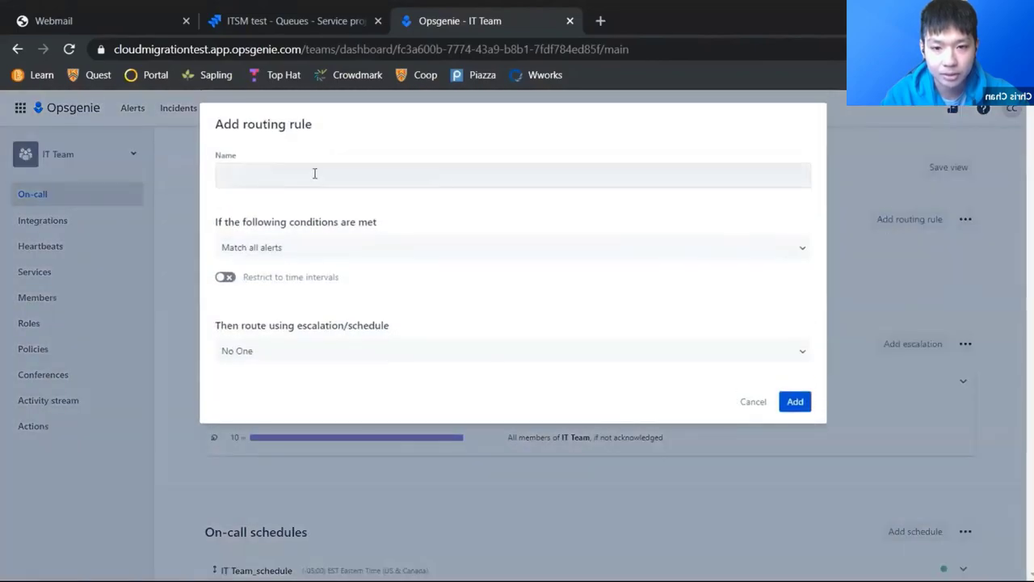
left_click(315, 178)
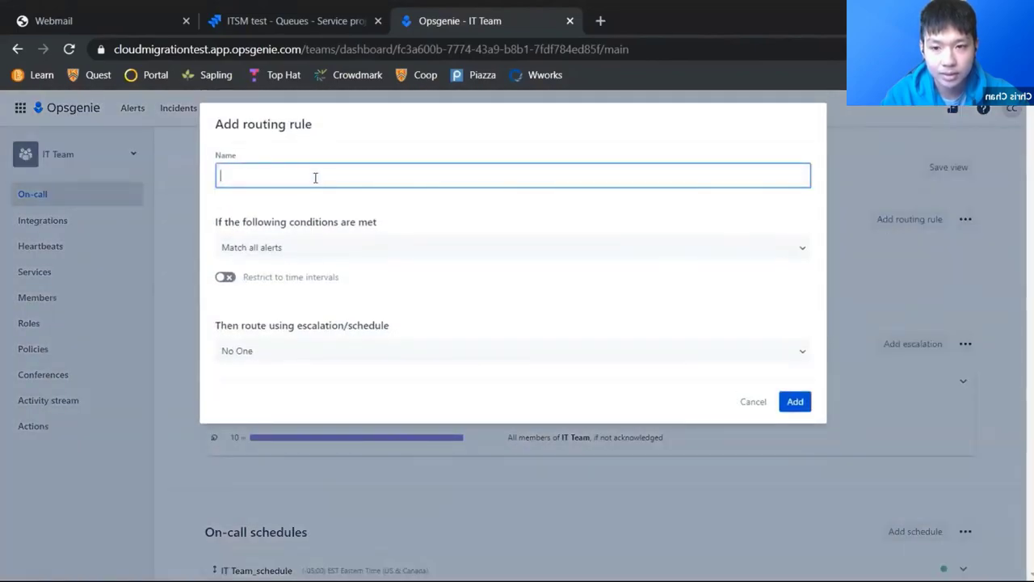
type("High Priority")
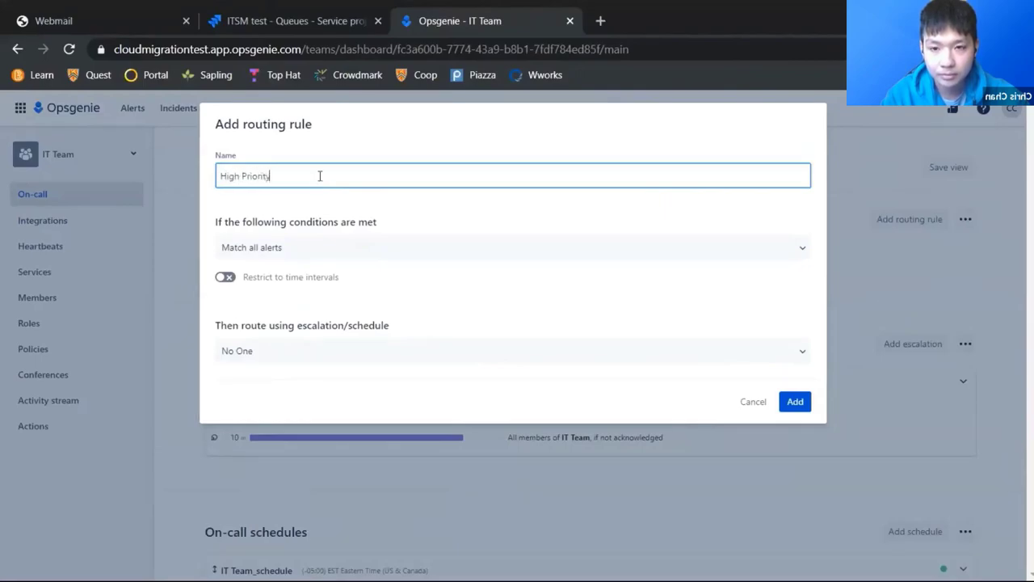
left_click(295, 250)
left_click(296, 296)
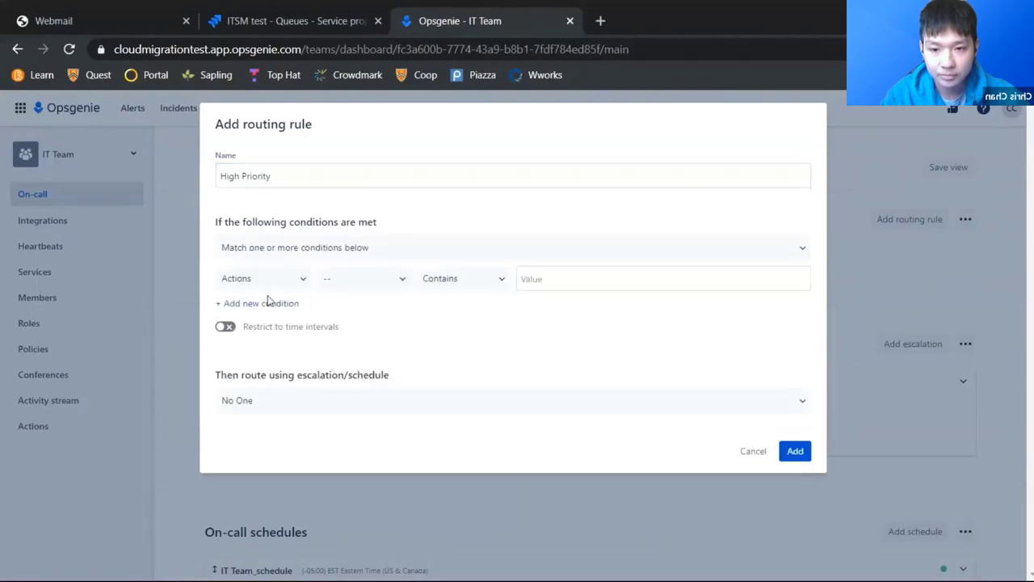
Step: Set the condition Priority Greater Than P3-Moderate, route to IT Team_escalation, and save
left_click(265, 278)
scroll(263, 355, "down", 2)
left_click(259, 410)
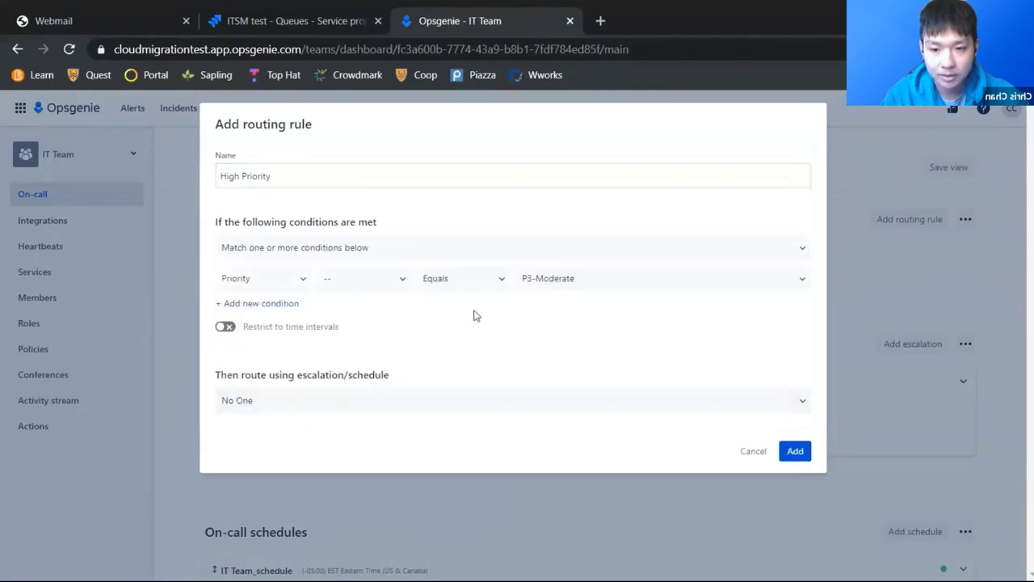
left_click(473, 280)
left_click(453, 331)
left_click(578, 284)
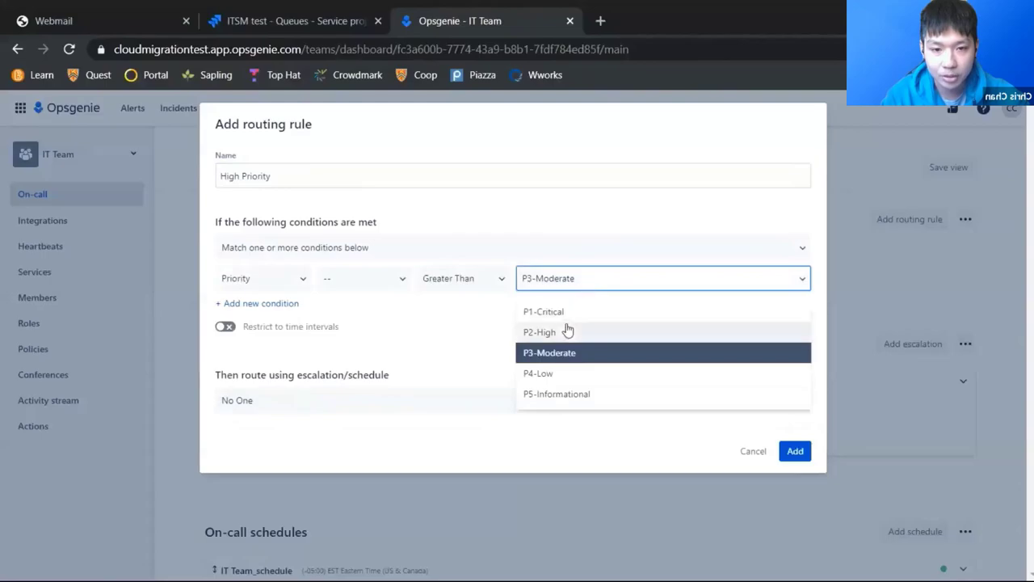
left_click(457, 323)
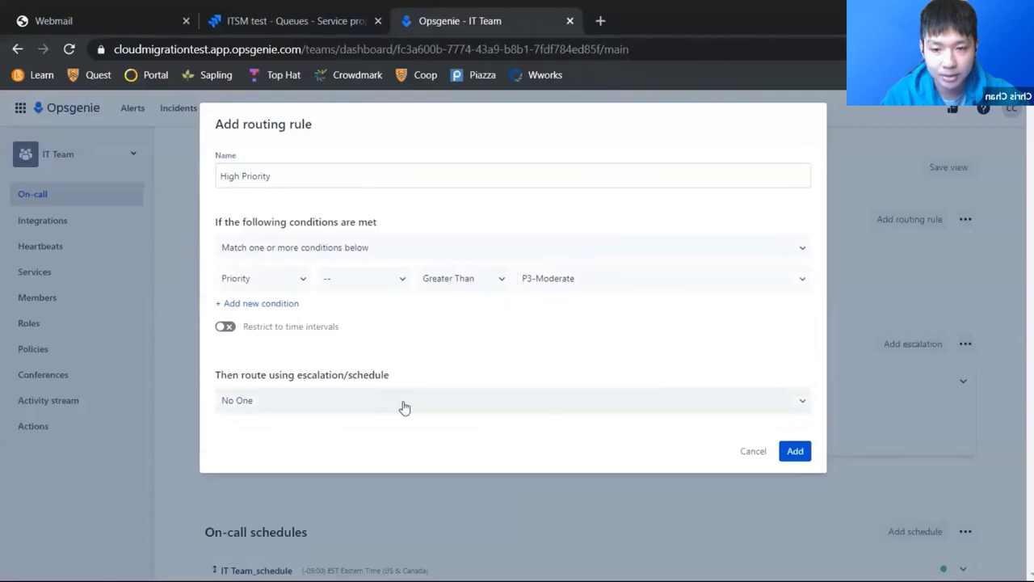
left_click(404, 406)
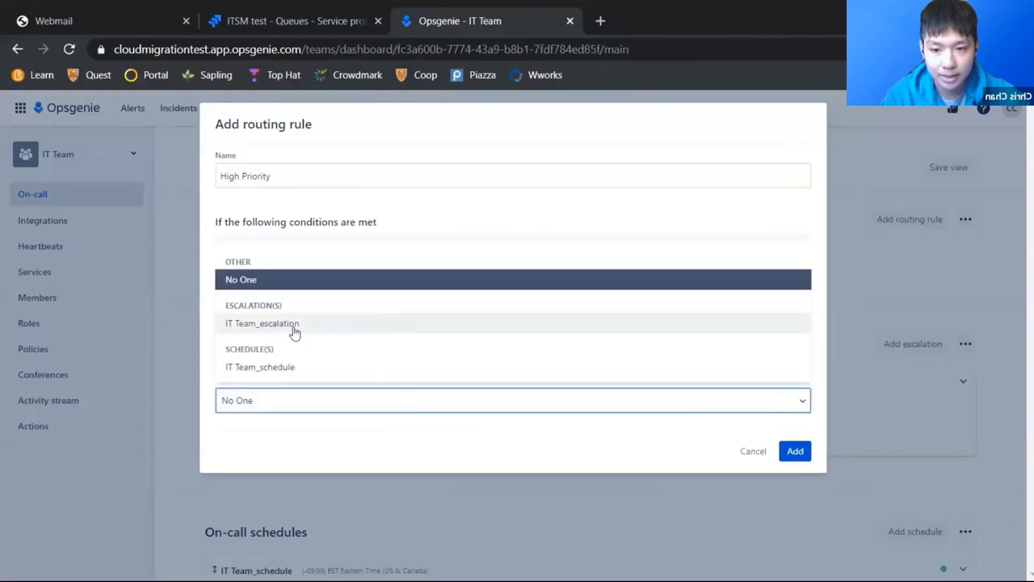
left_click(330, 326)
left_click(795, 452)
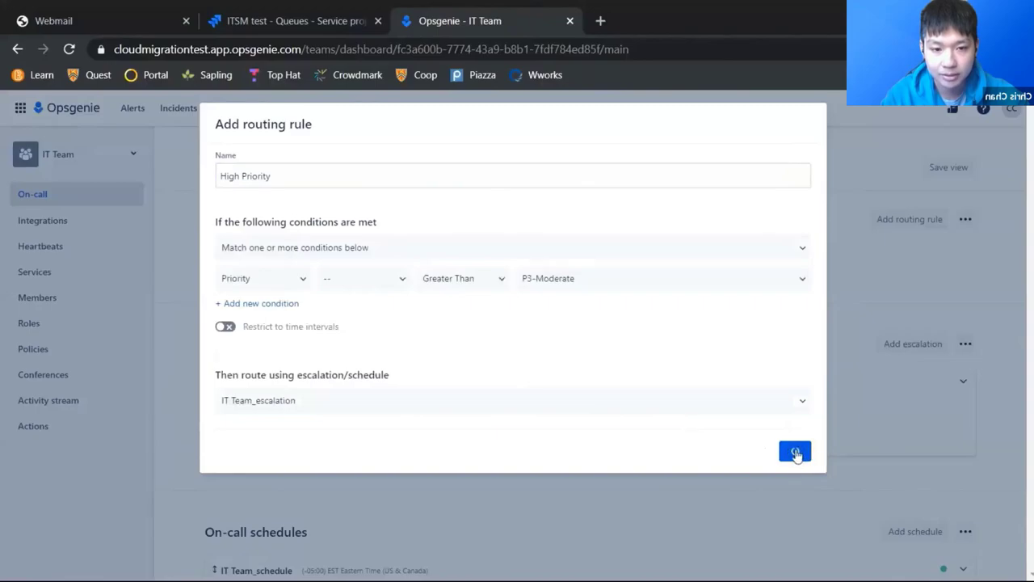
scroll(456, 349, "down", 2)
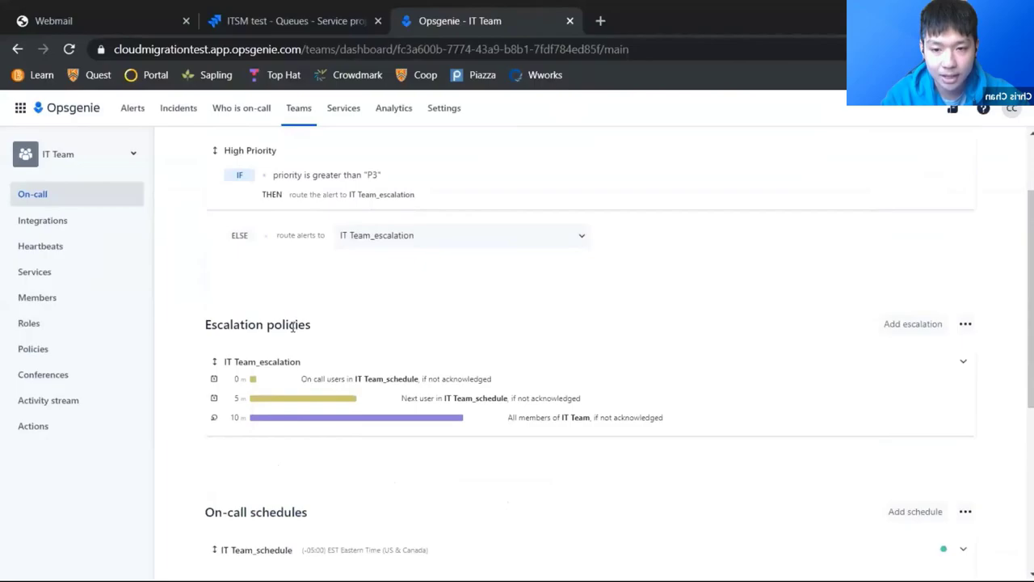
scroll(279, 376, "down", 1)
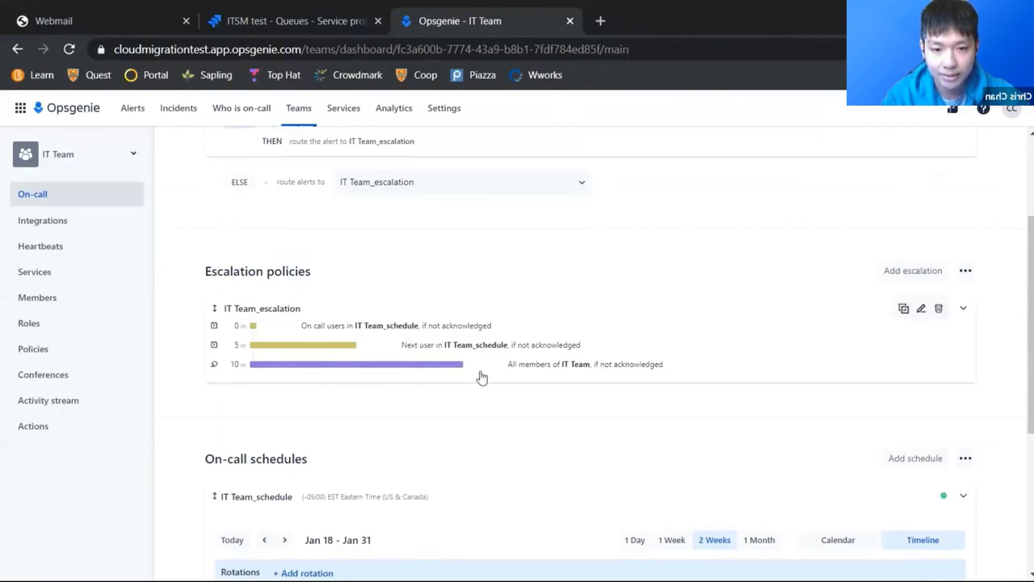
scroll(469, 376, "down", 1)
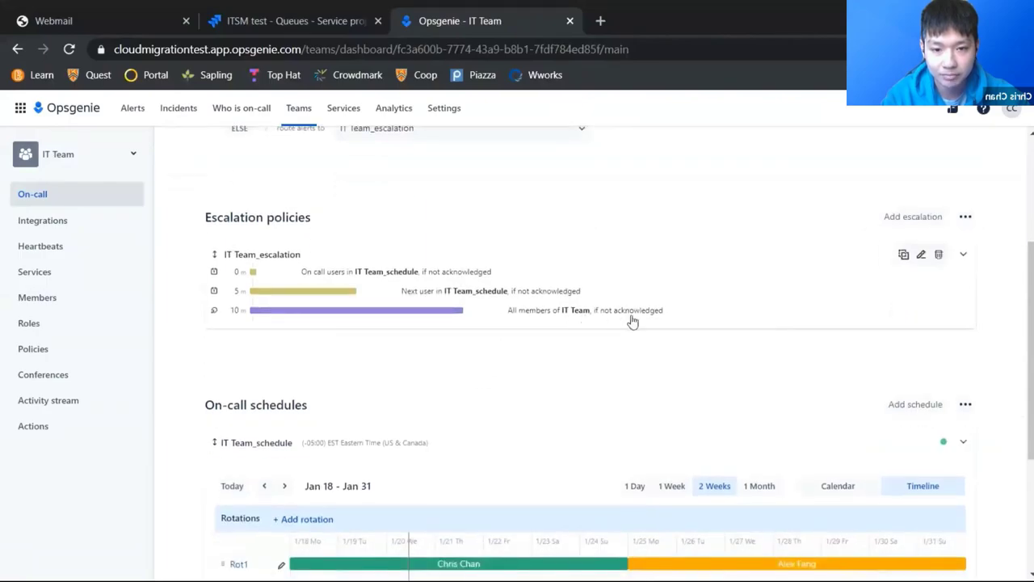
scroll(360, 299, "down", 3)
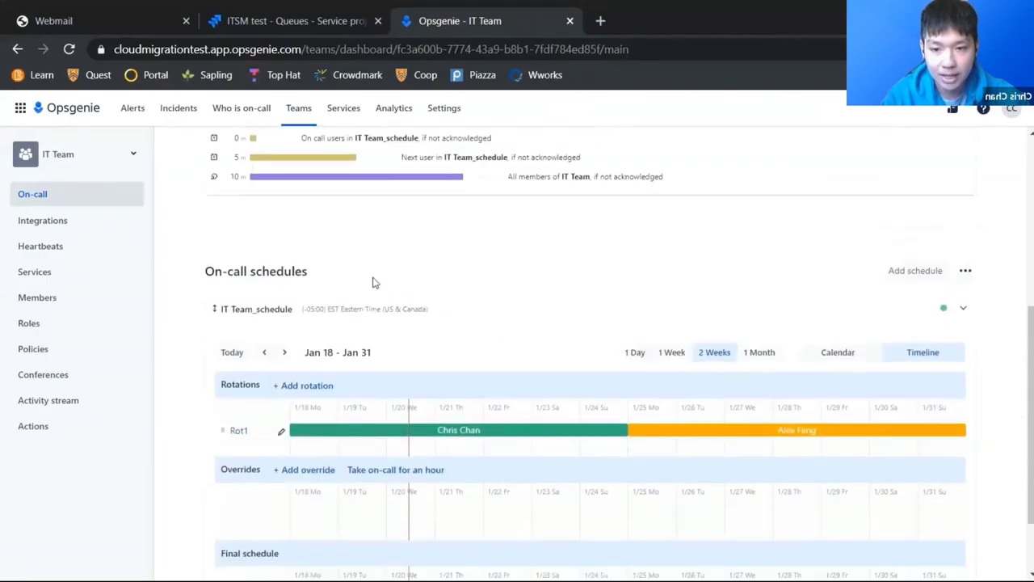
scroll(355, 269, "down", 1)
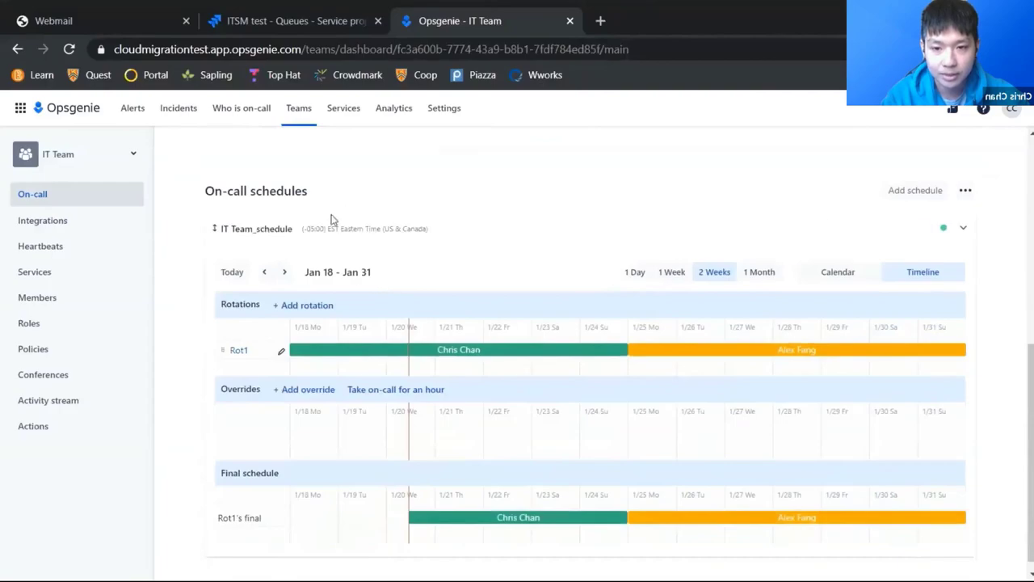
scroll(355, 291, "down", 1)
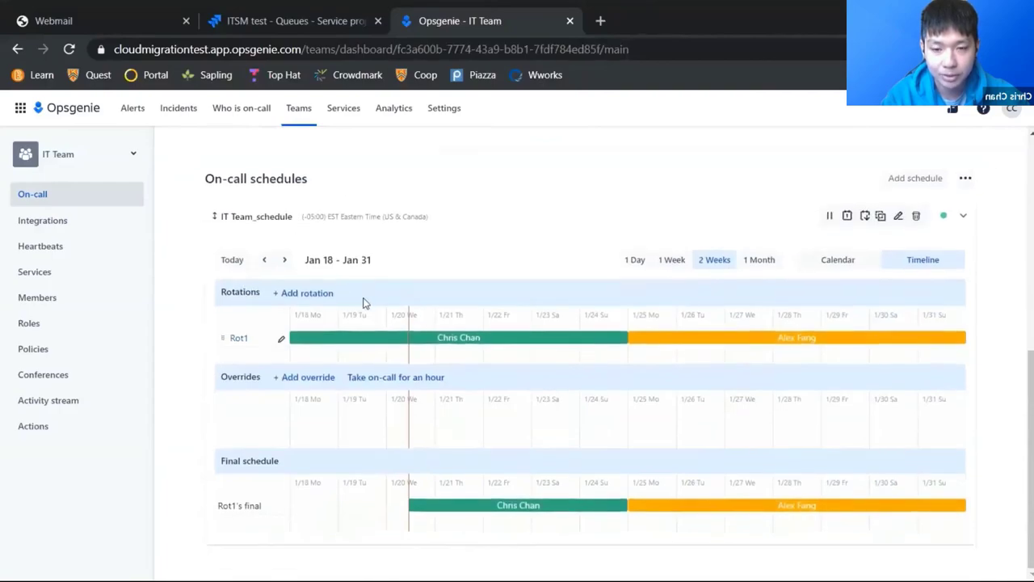
mouse_move(404, 338)
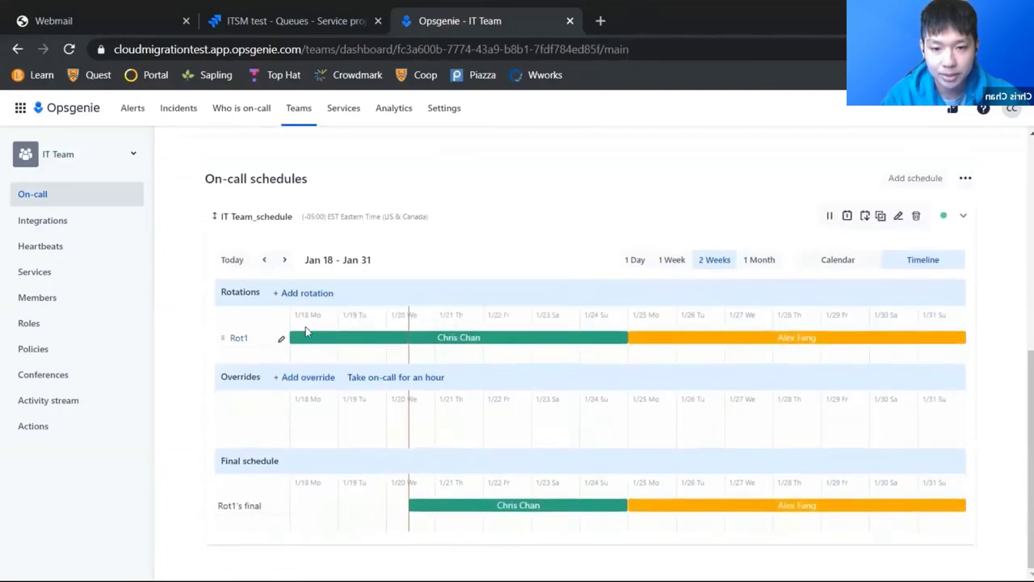
mouse_move(762, 341)
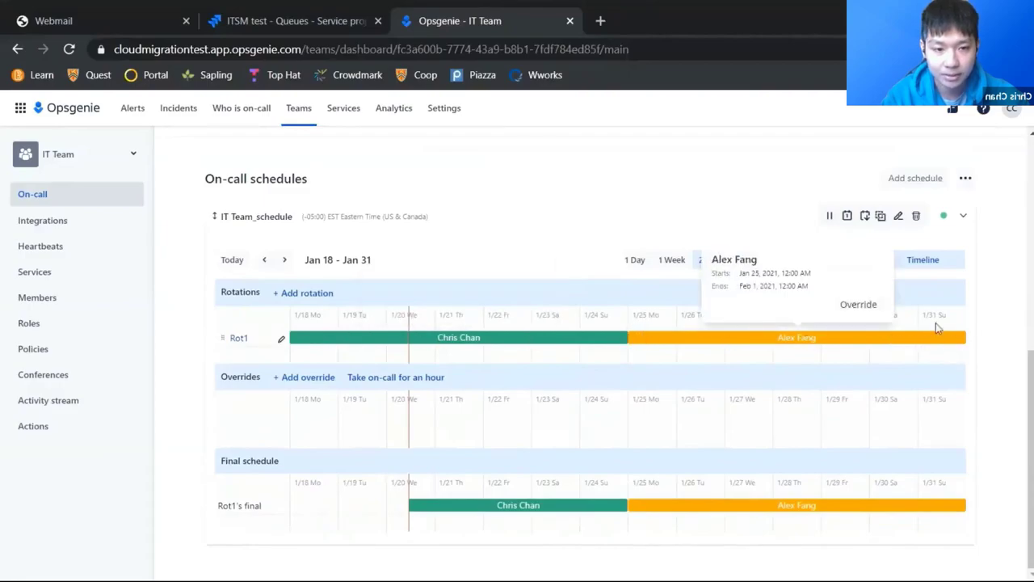
mouse_move(320, 339)
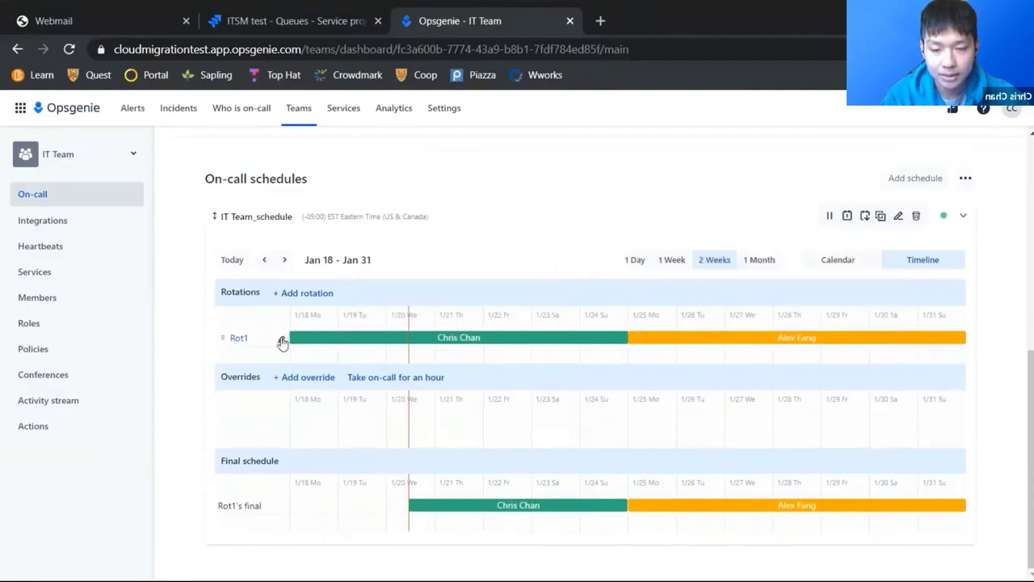
Step: Change the Rot1 rotation type from weekly to daily and update it
left_click(281, 340)
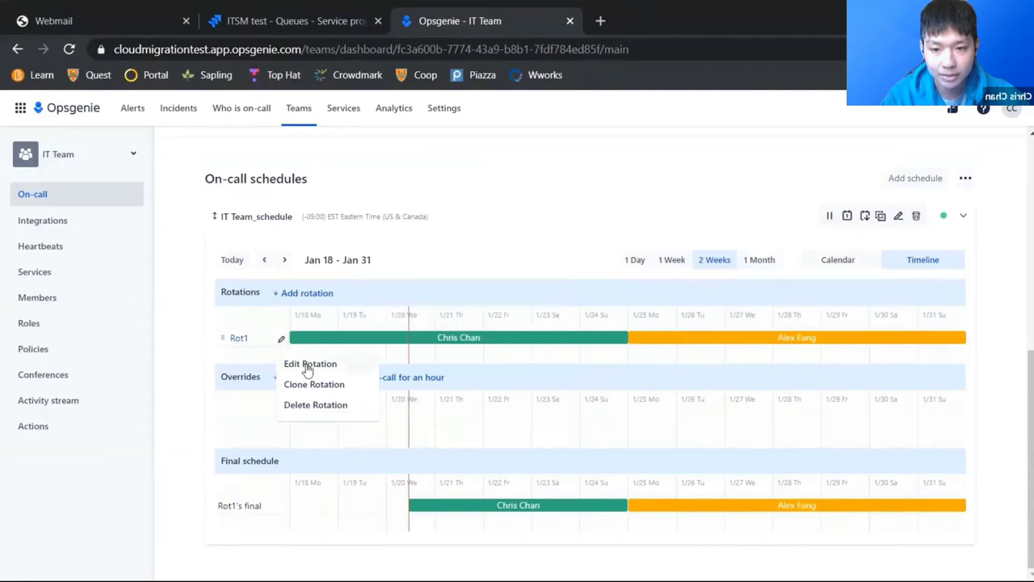
left_click(308, 366)
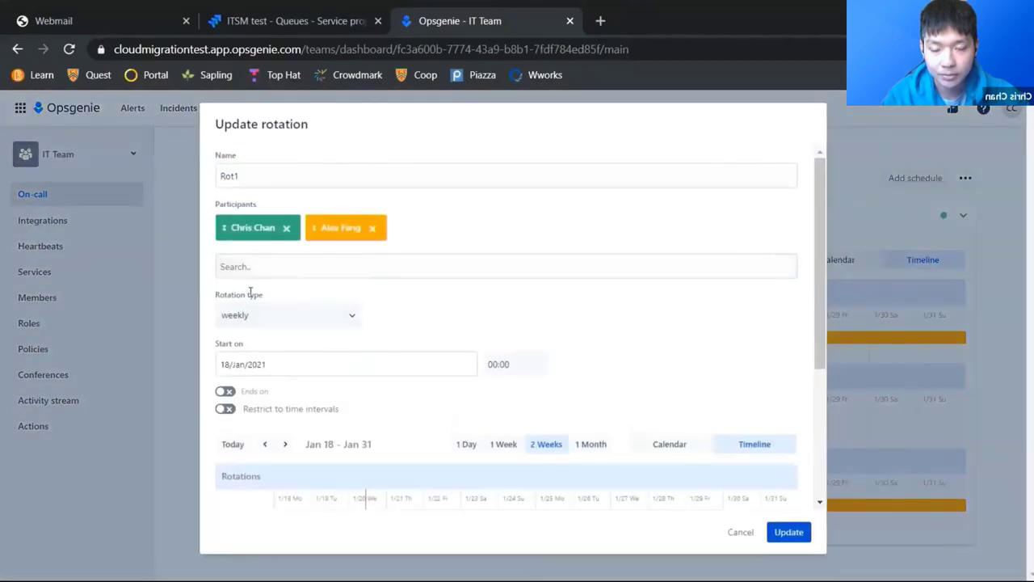
left_click(295, 318)
left_click(297, 343)
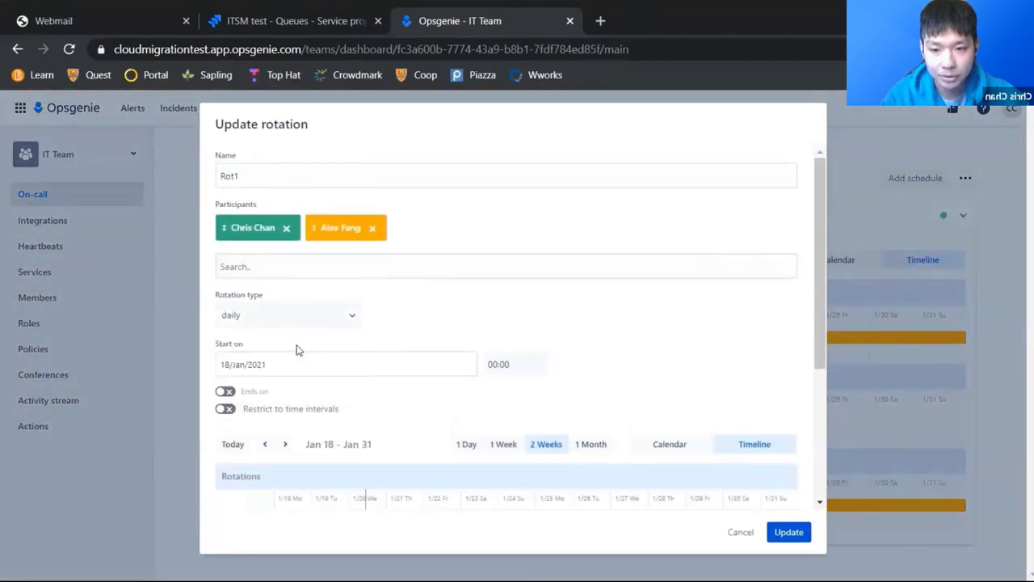
left_click(800, 533)
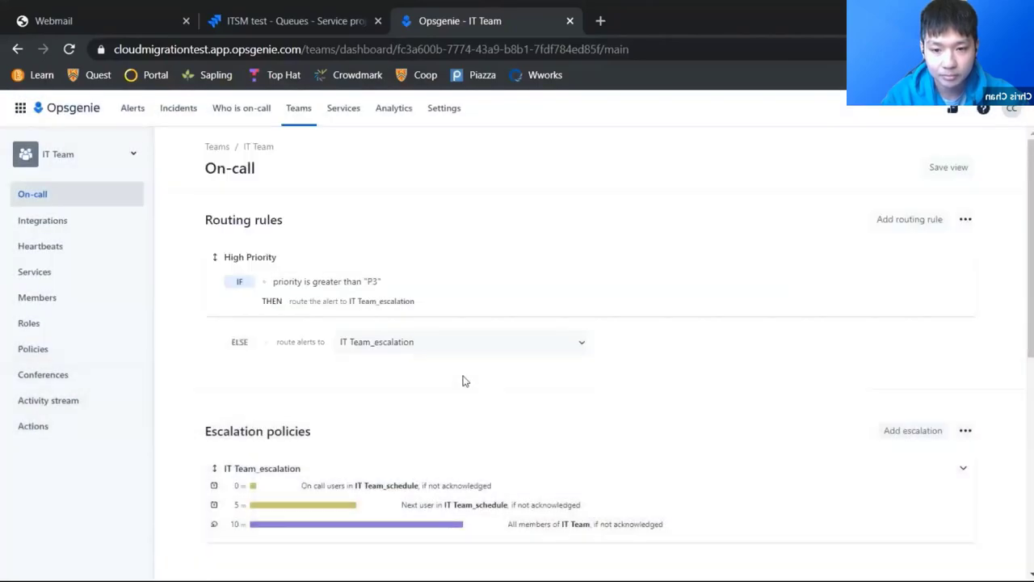
scroll(465, 380, "down", 6)
mouse_move(365, 370)
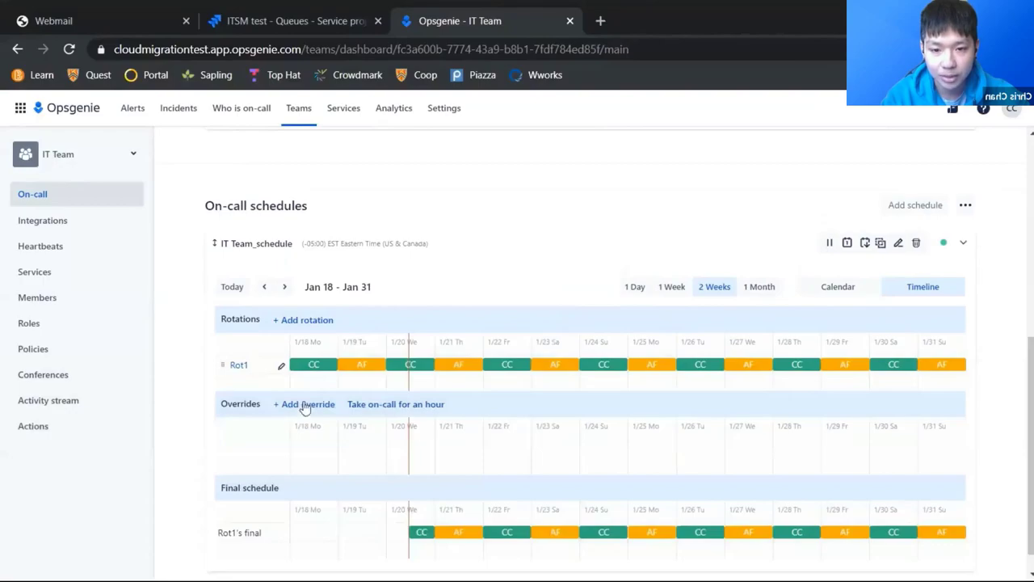
Step: Add a schedule override on 21 Jan 2021 ending at 12:00
left_click(300, 404)
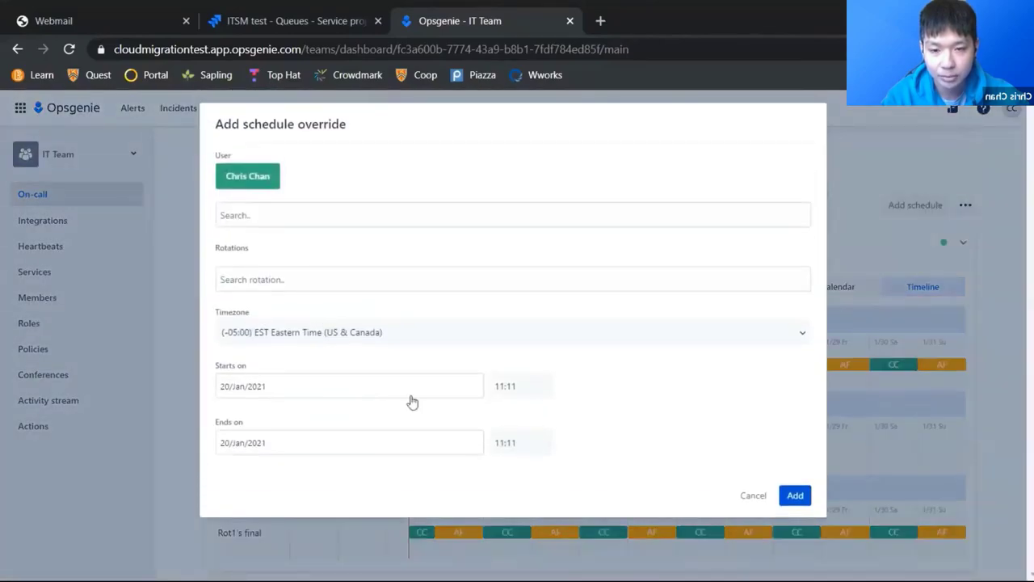
left_click(371, 387)
left_click(335, 541)
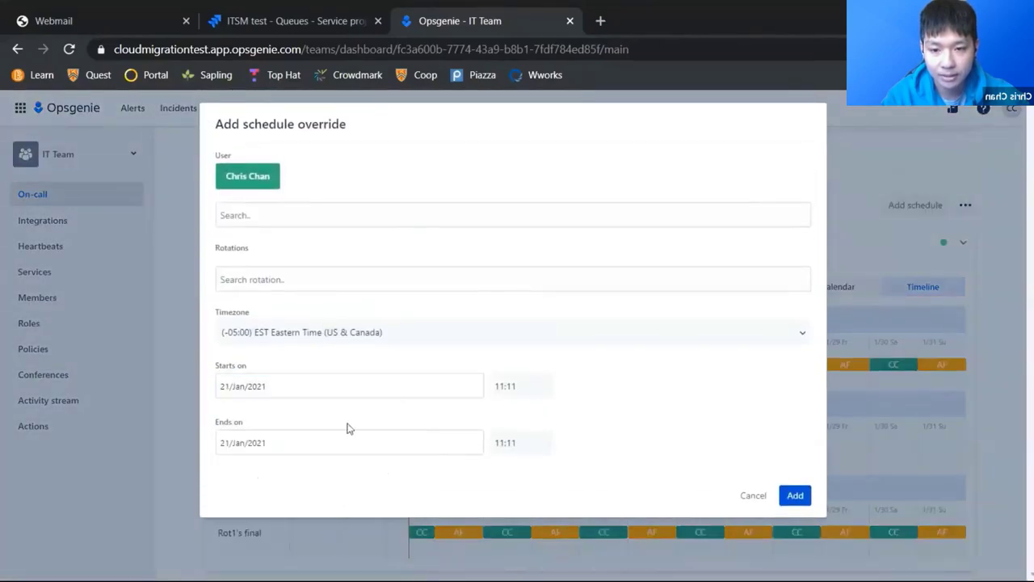
left_click(526, 385)
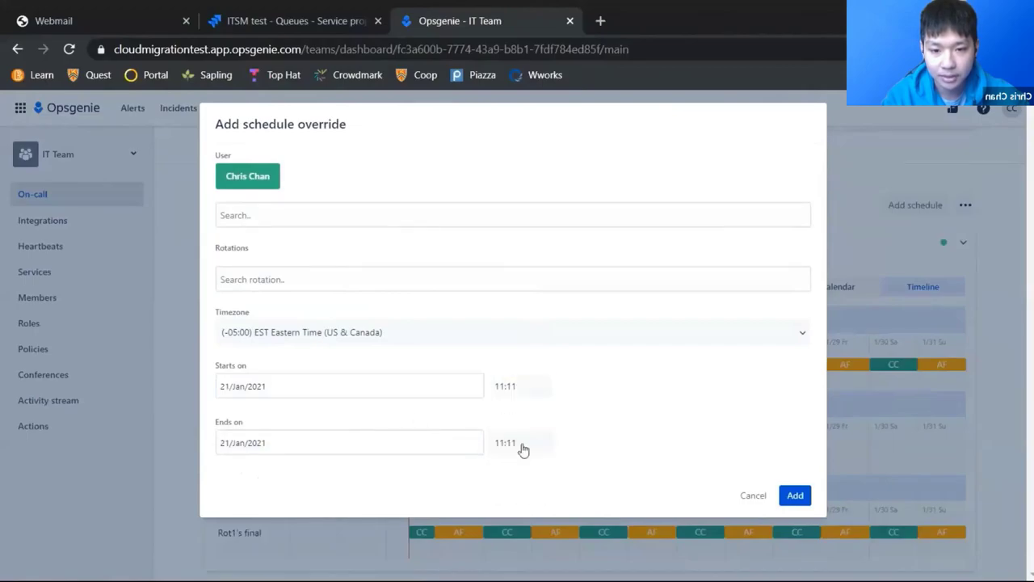
left_click(522, 443)
scroll(509, 498, "down", 2)
scroll(509, 500, "down", 5)
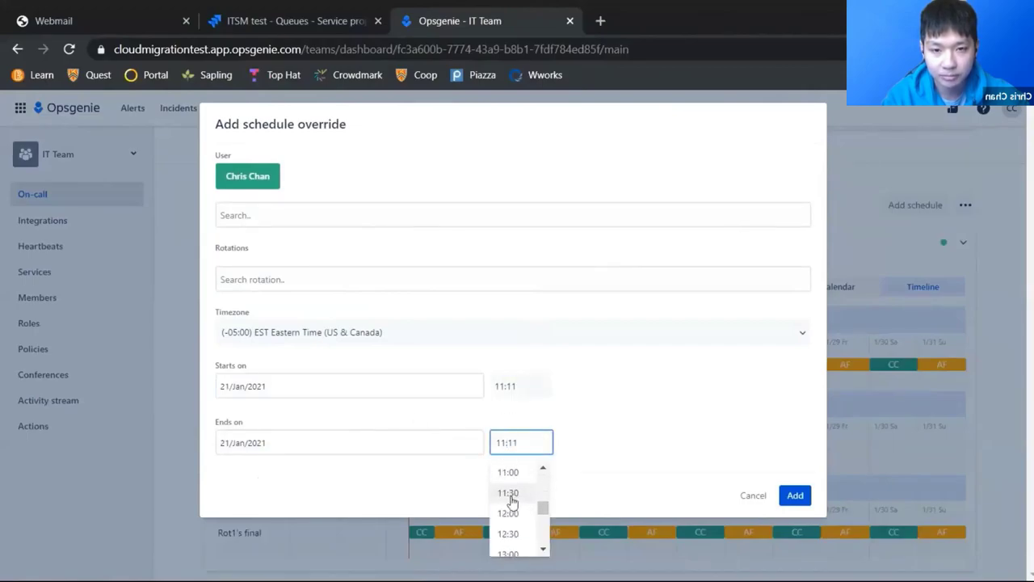
left_click(514, 467)
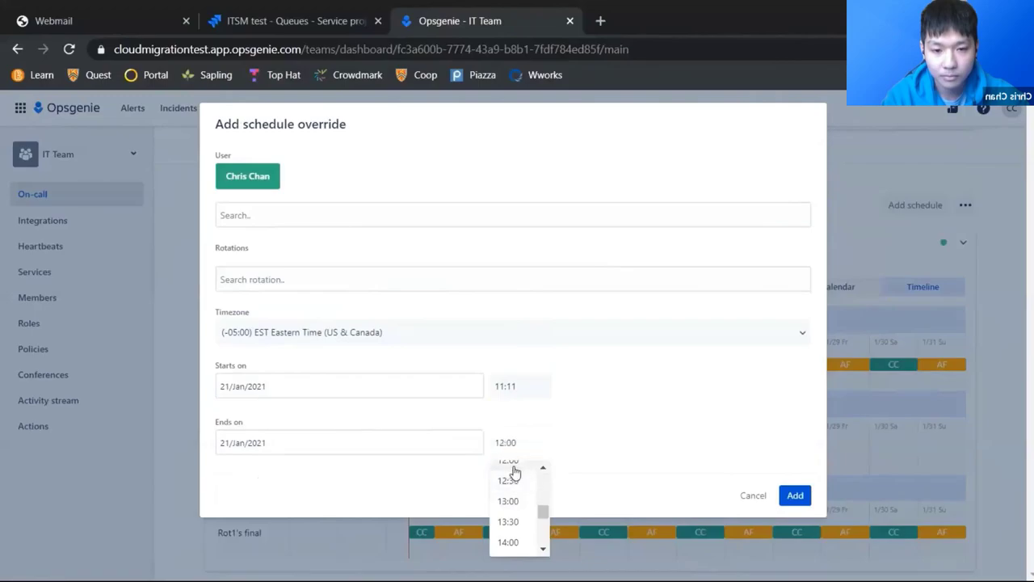
left_click(795, 496)
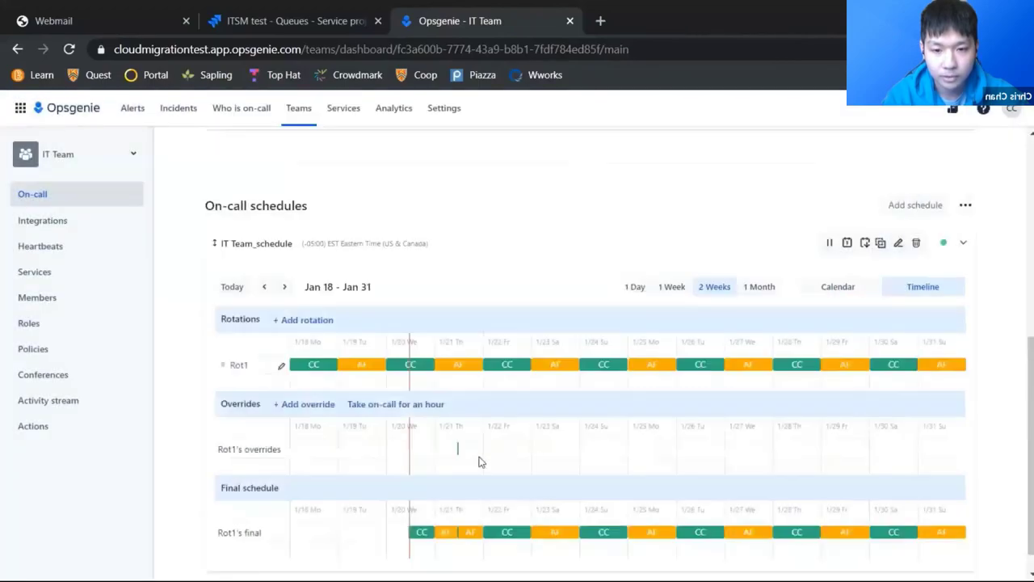
mouse_move(459, 451)
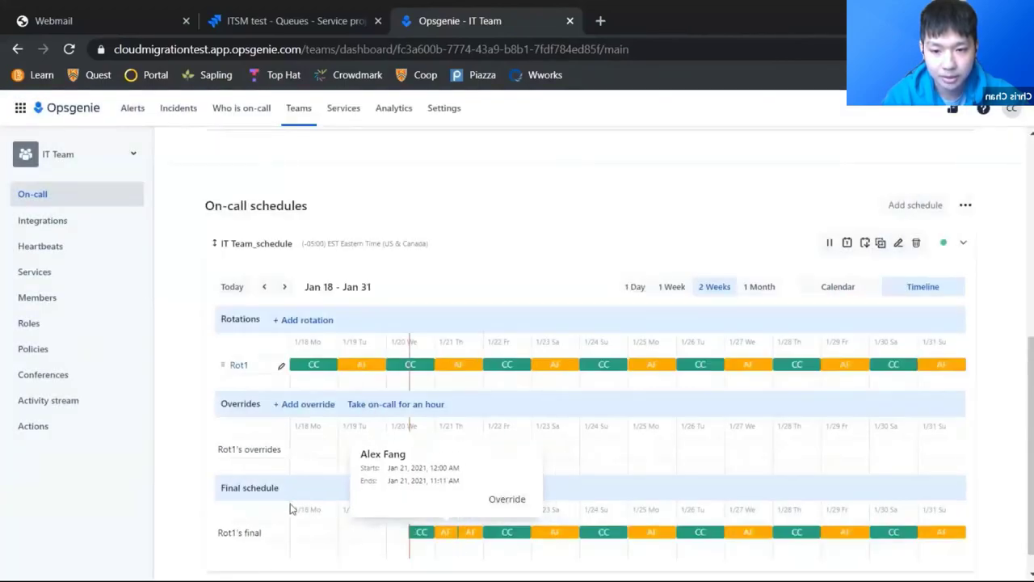
mouse_move(458, 535)
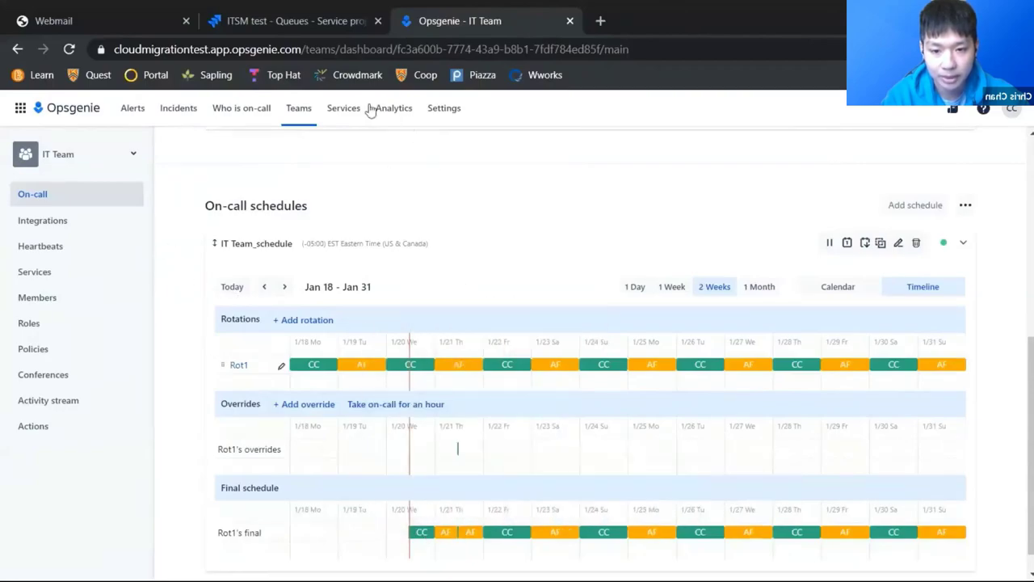
Step: Open personal Notifications settings and scroll down to the New Alert notification rules
left_click(444, 111)
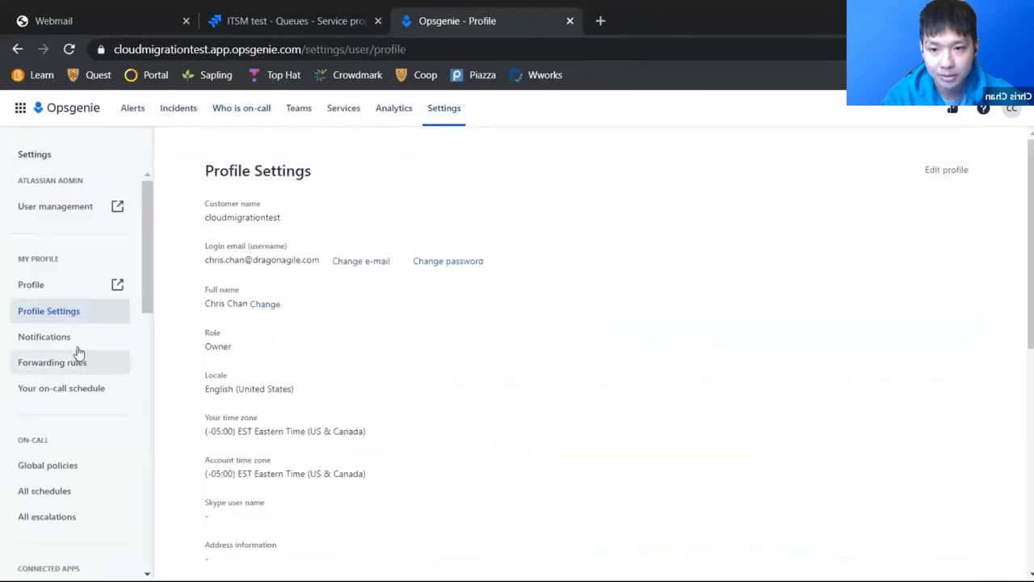
left_click(73, 338)
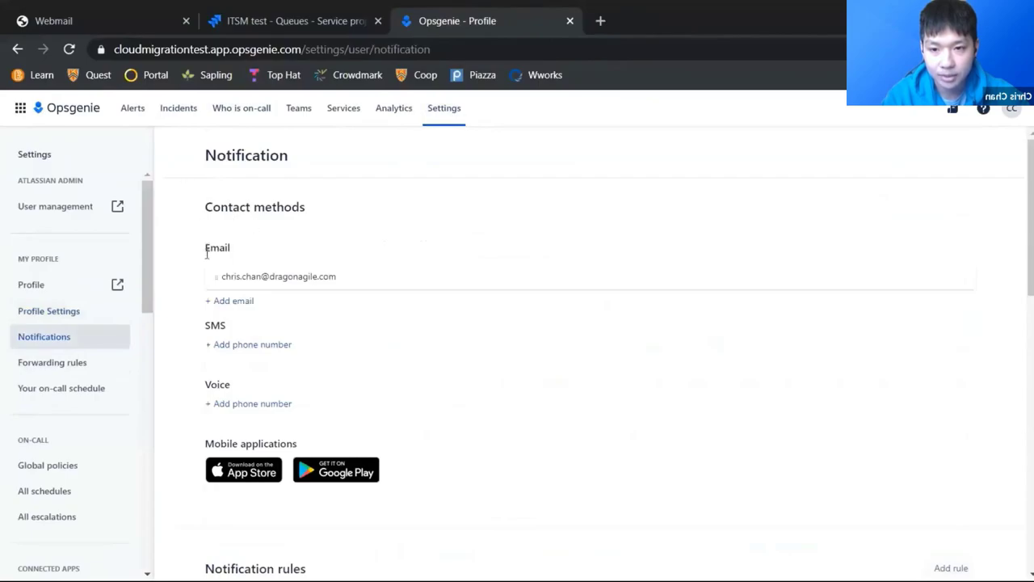
scroll(194, 303, "down", 1)
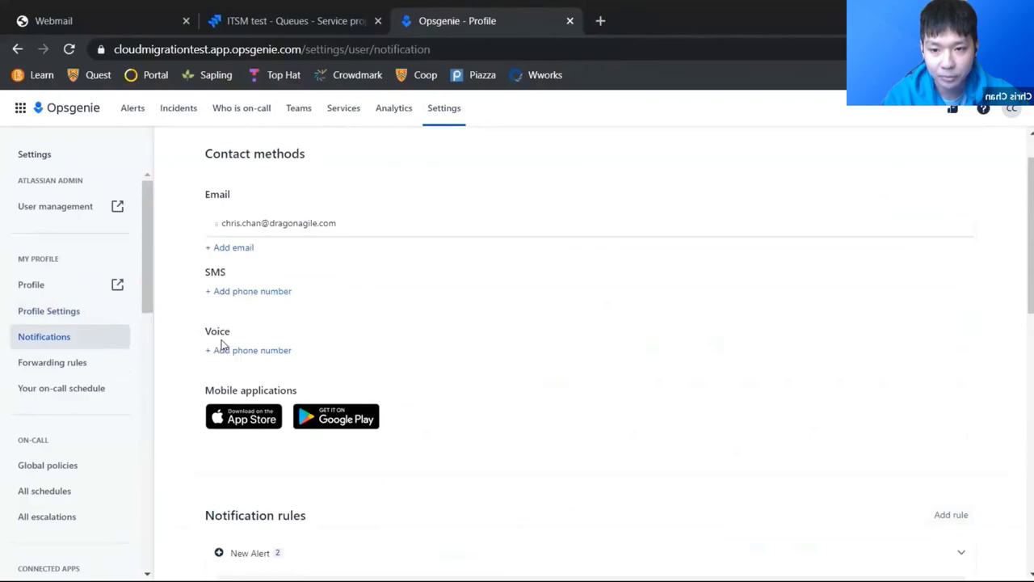
scroll(197, 326, "down", 1)
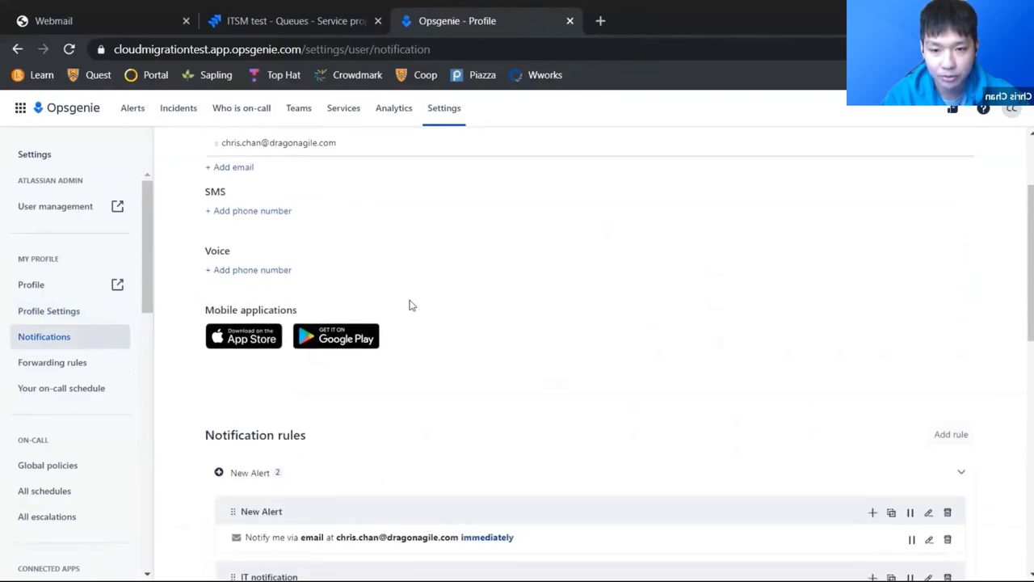
scroll(185, 300, "down", 2)
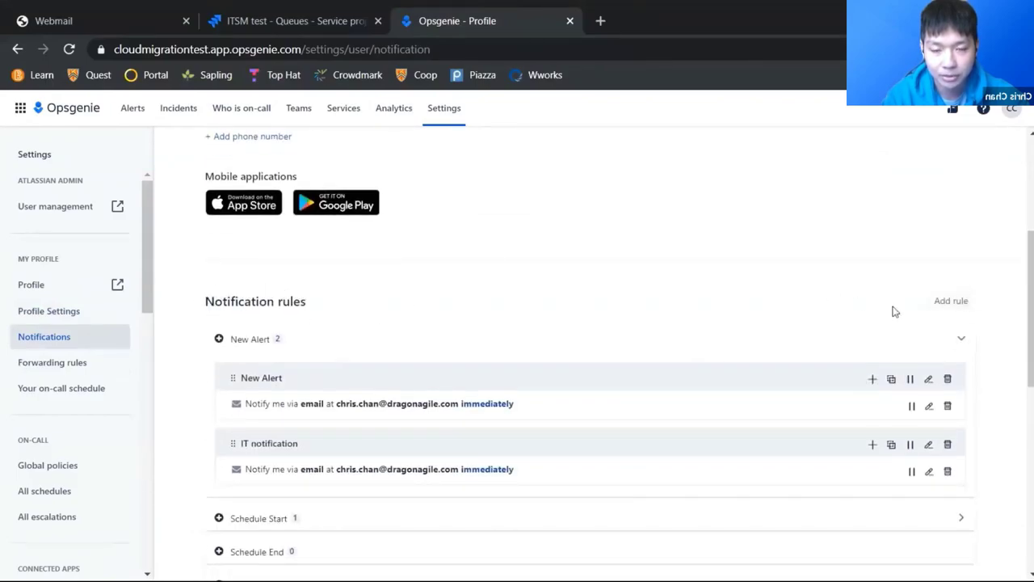
Step: Add a Test notification rule for messages containing Help, e-mailing after 0 minutes
left_click(941, 302)
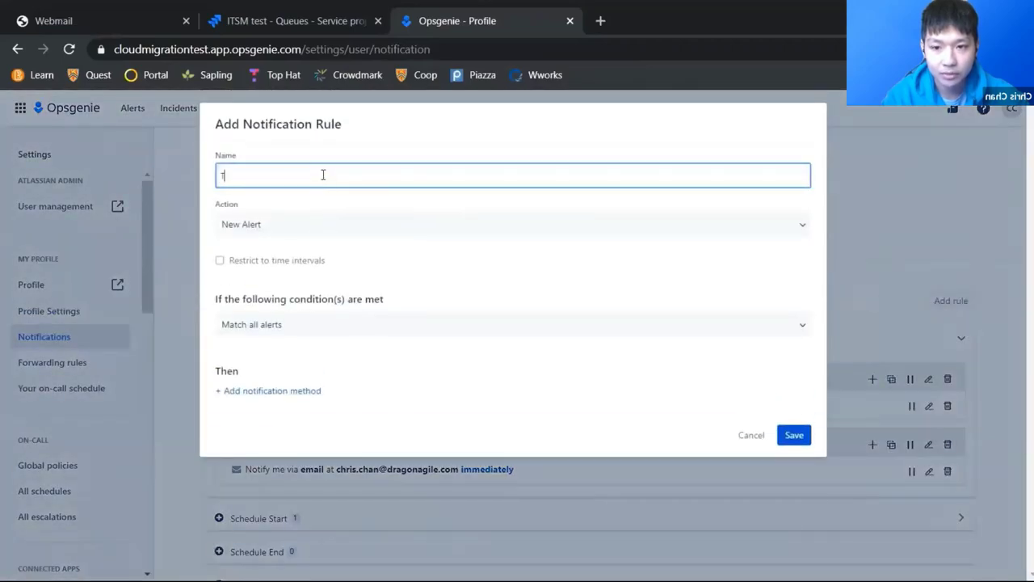
type("Test")
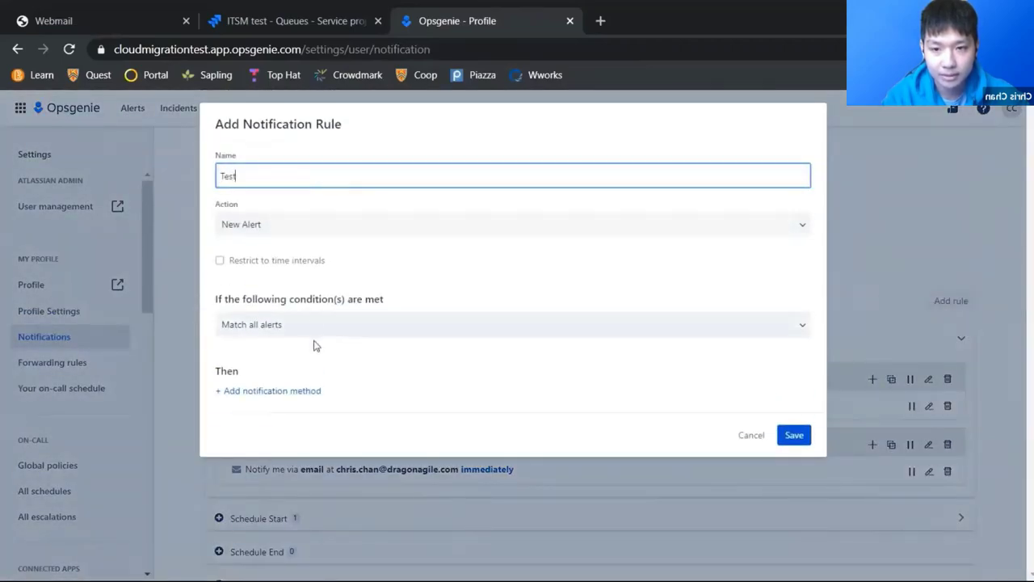
left_click(308, 330)
left_click(303, 378)
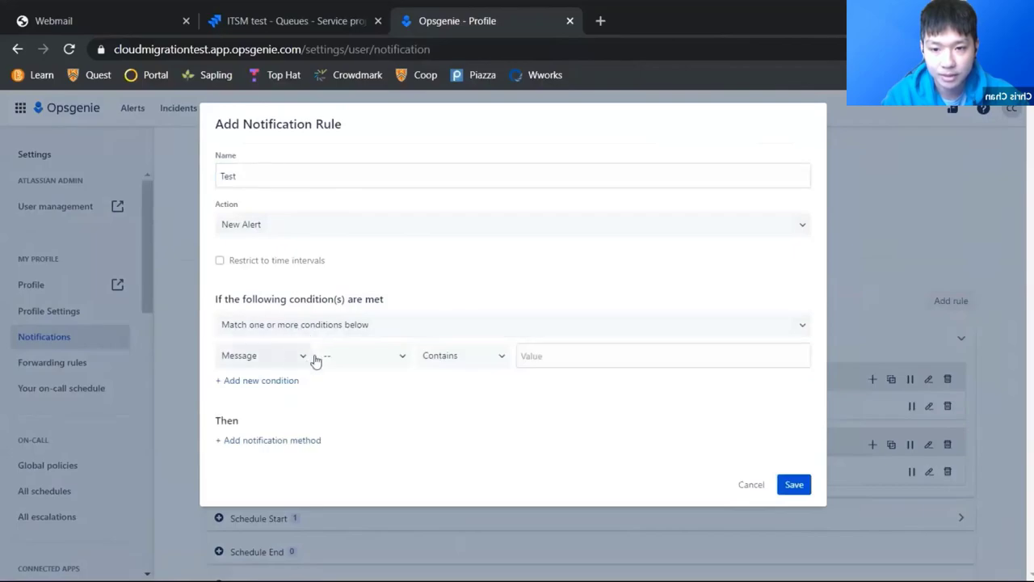
left_click(566, 355)
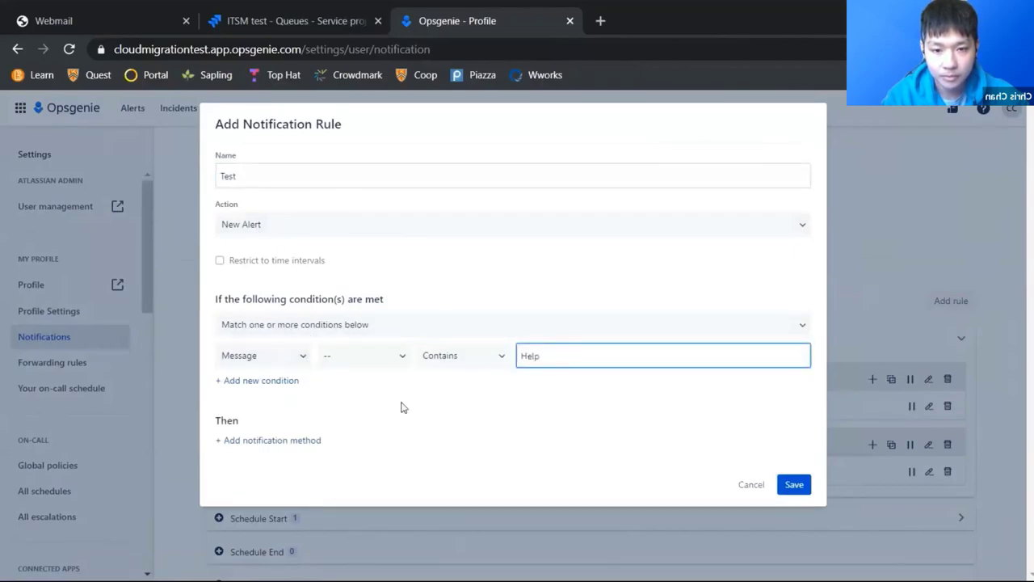
left_click(275, 439)
left_click(263, 454)
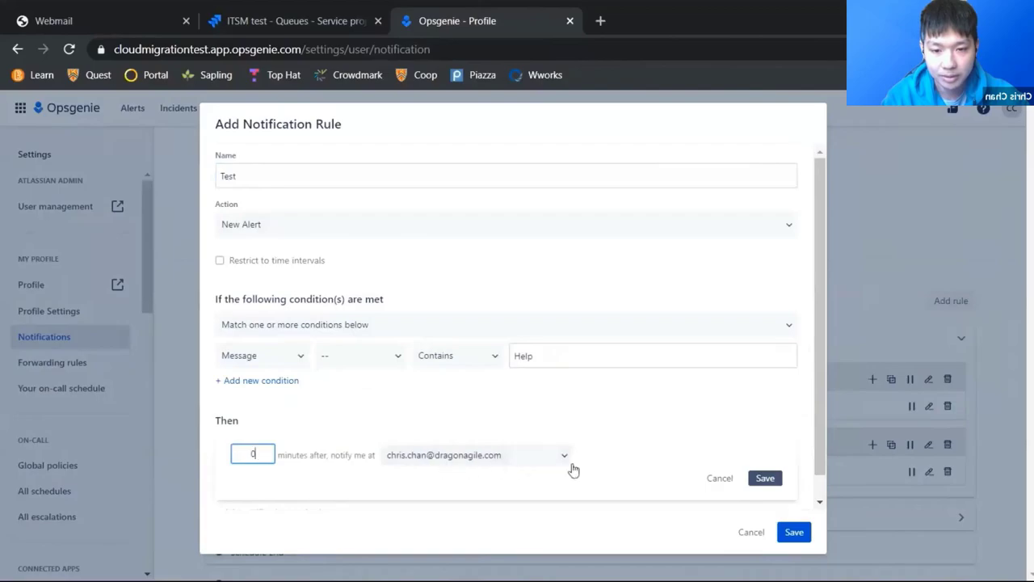
scroll(674, 489, "down", 1)
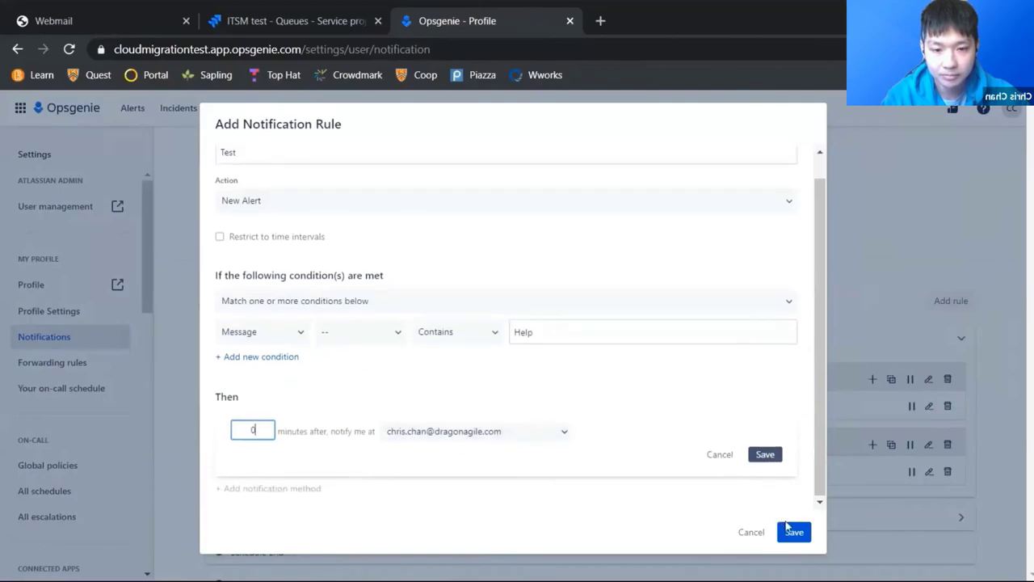
left_click(763, 456)
left_click(794, 531)
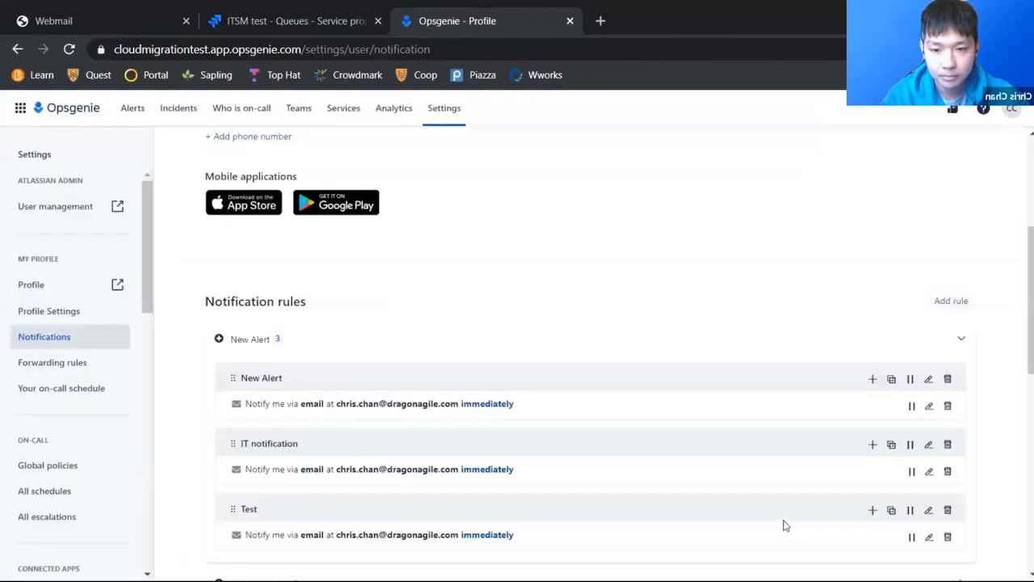
Step: Look at Forwarding rules and the personal on-call schedule, then return to the empty Alerts list
left_click(72, 362)
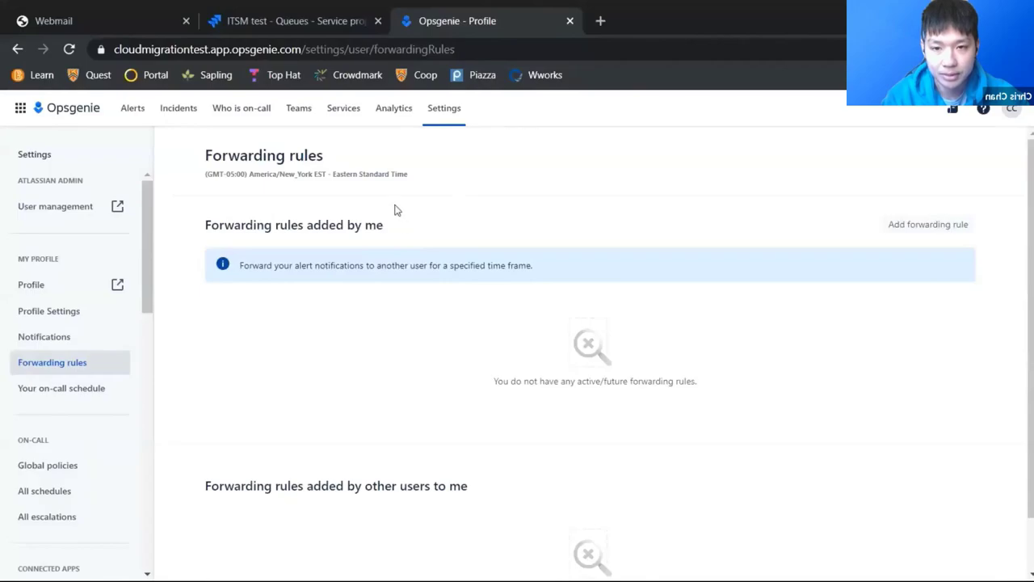
left_click(72, 388)
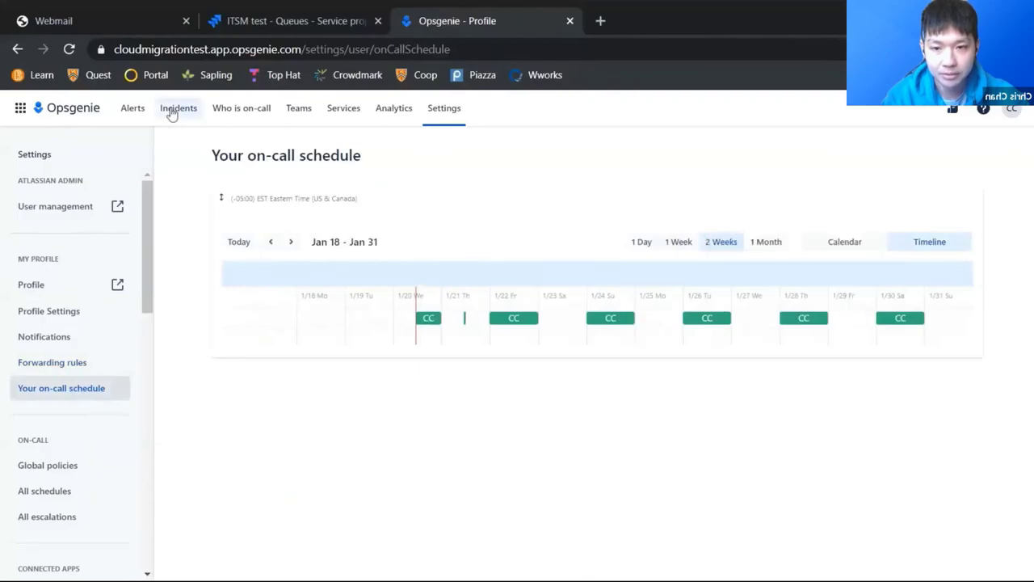
left_click(127, 111)
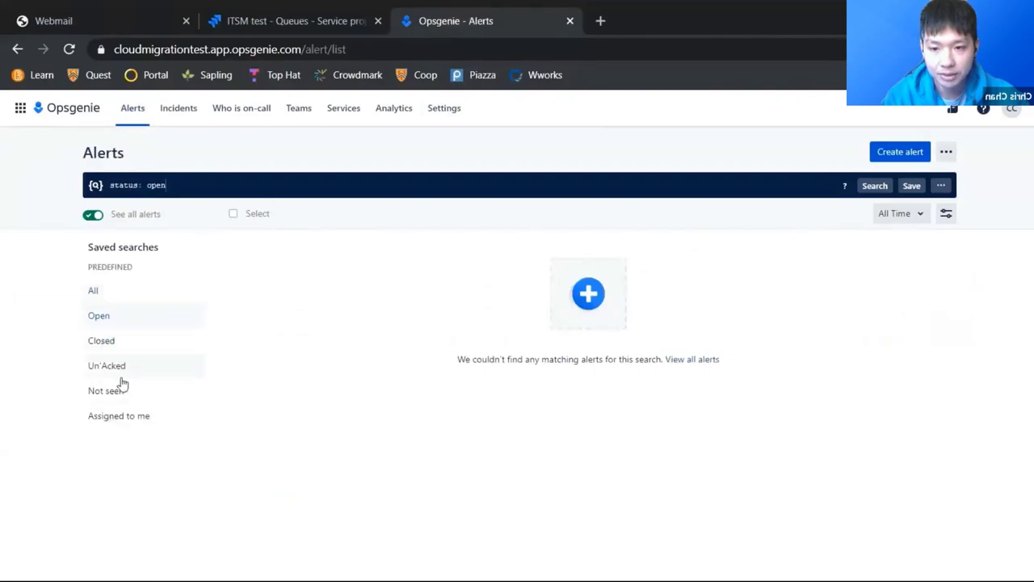
Step: Create a P3-Moderate alert with message Test, assigning the owner as responder
left_click(890, 153)
left_click(326, 229)
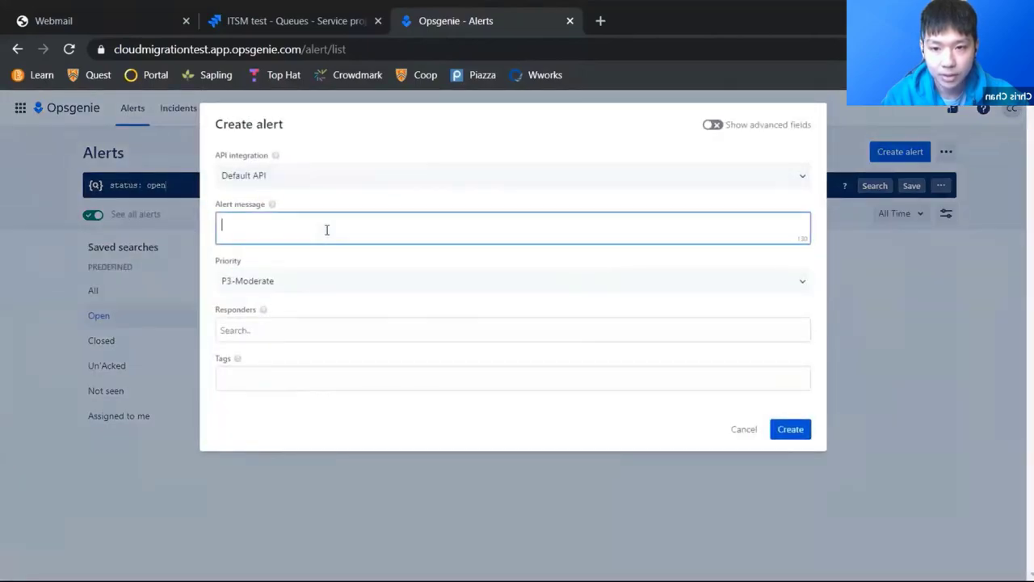
left_click(295, 329)
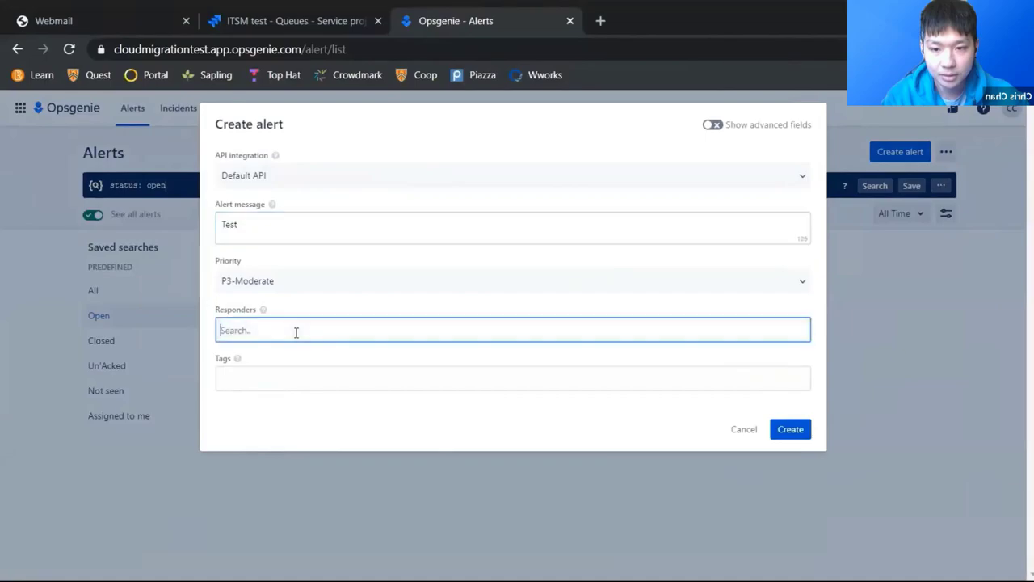
type("C")
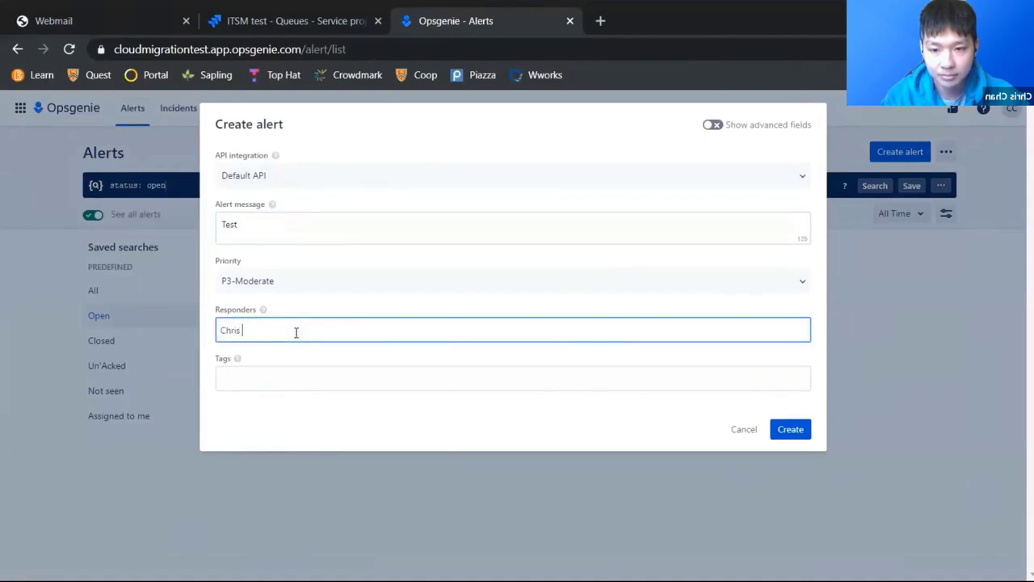
type("hris")
left_click(312, 378)
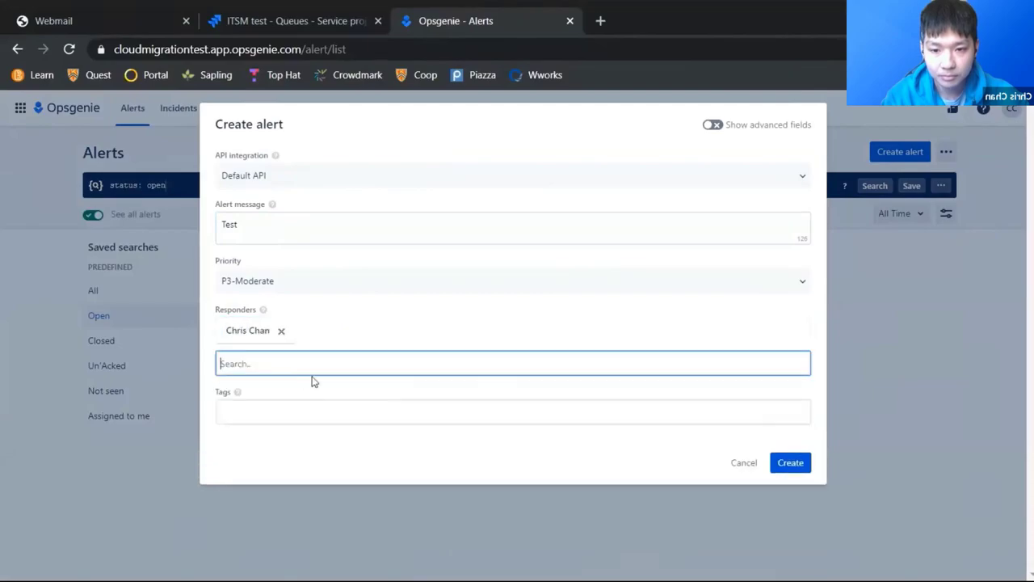
left_click(776, 459)
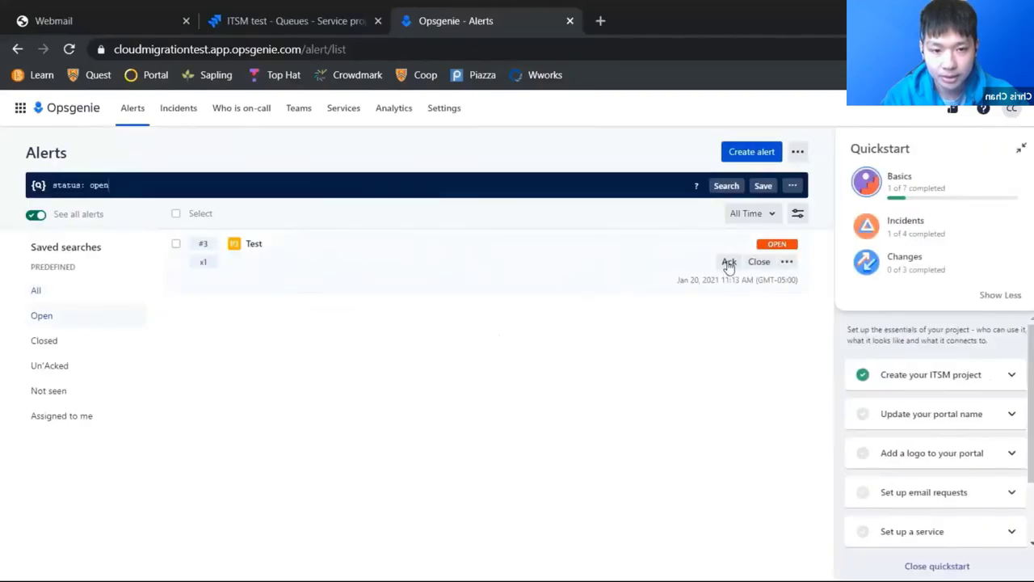
Step: Open the Test alert #3 details and review its Activity log and Responder states
left_click(785, 263)
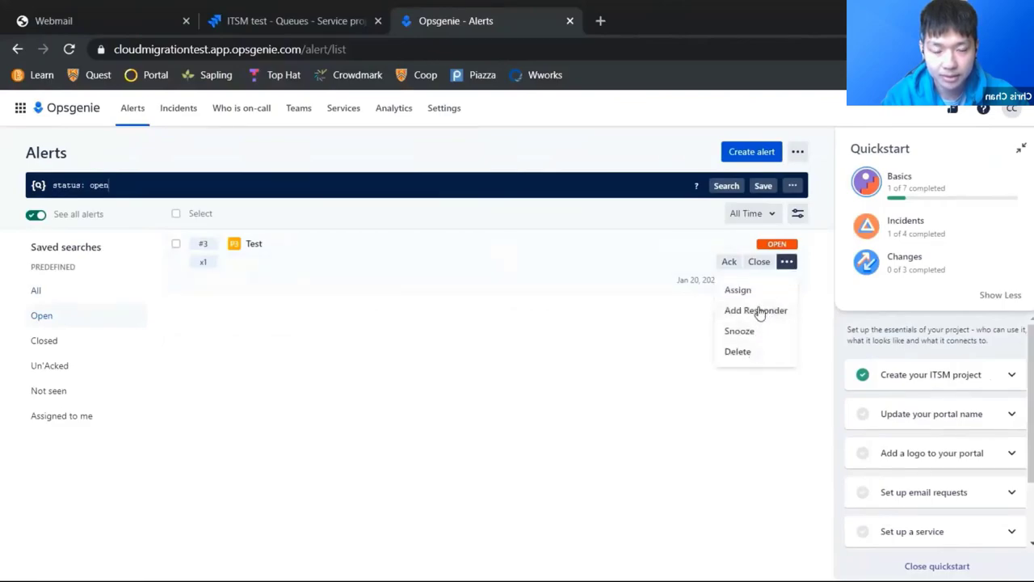
left_click(471, 255)
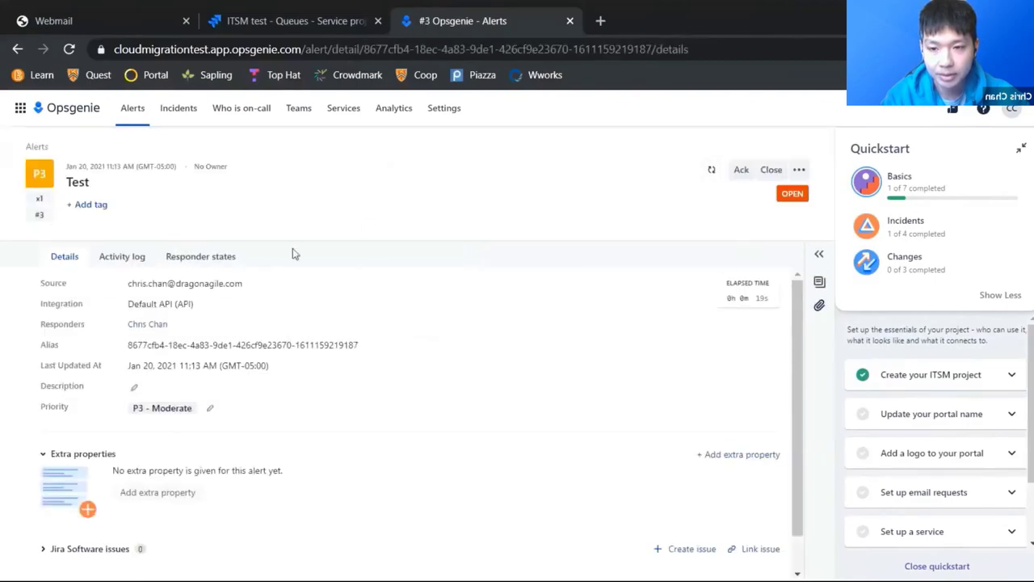
left_click(130, 257)
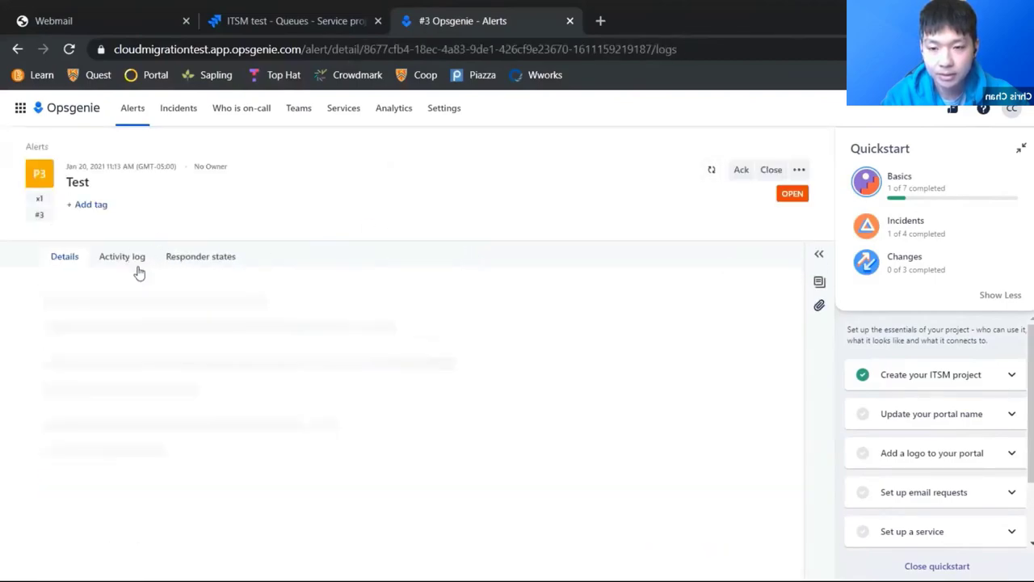
left_click(198, 258)
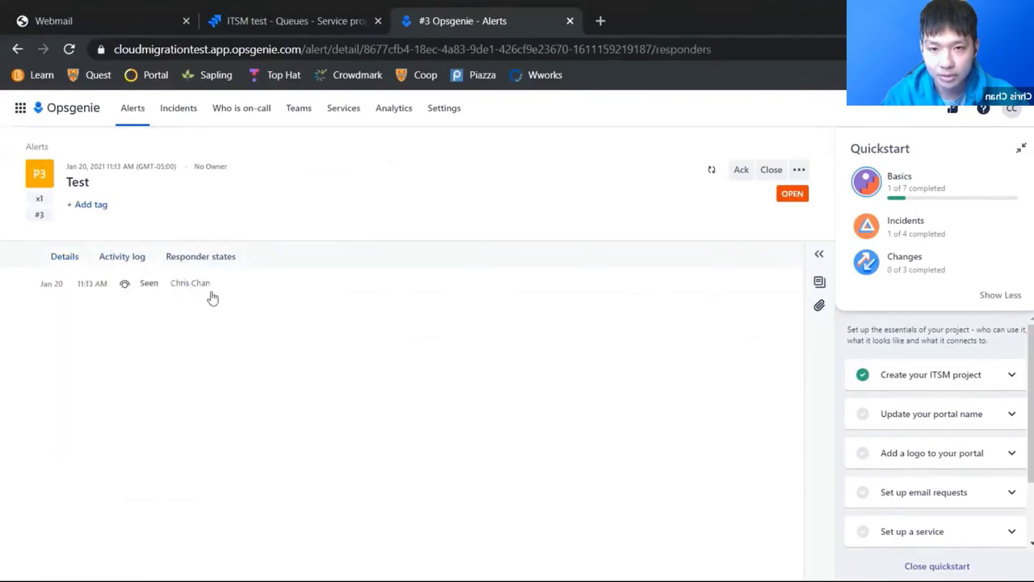
Step: Acknowledge the Test alert, then close it
left_click(798, 170)
left_click(798, 170)
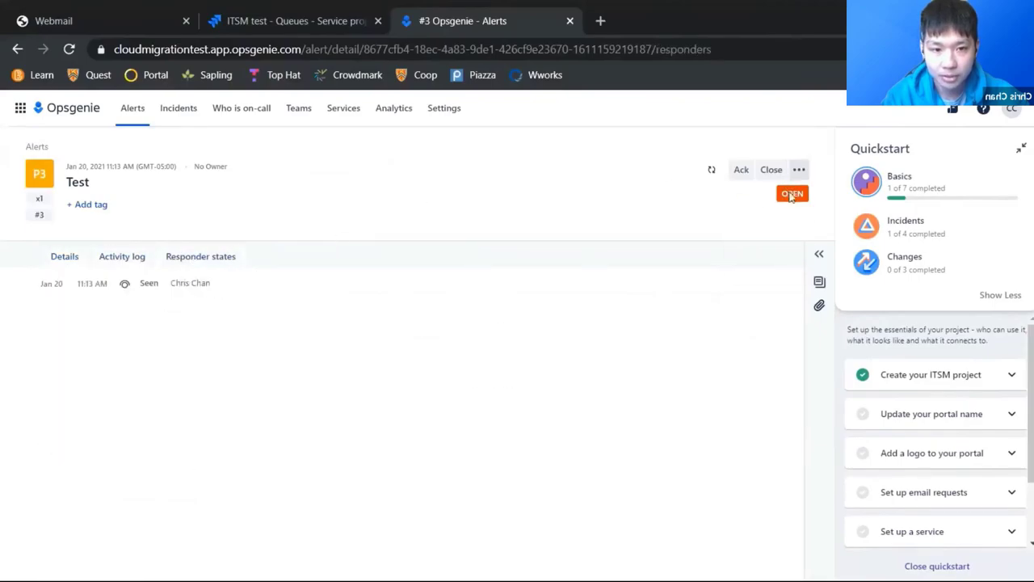
left_click(798, 169)
left_click(798, 170)
left_click(741, 172)
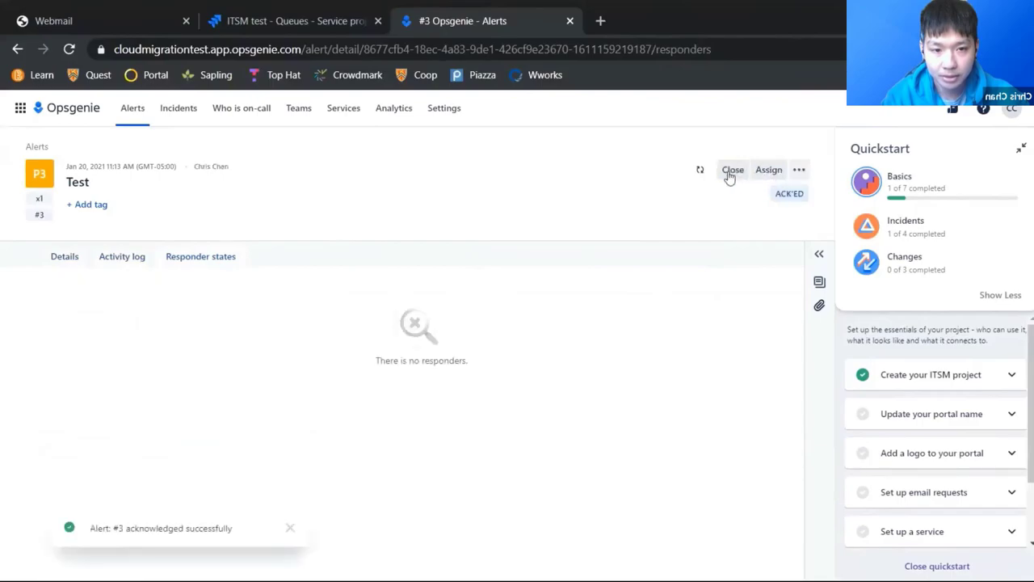
left_click(730, 173)
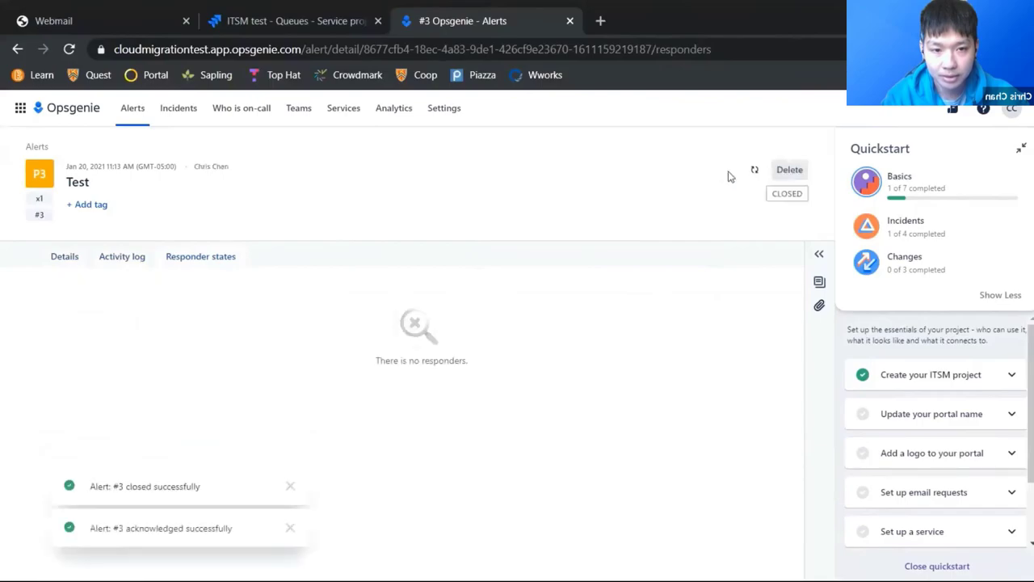
Step: Create incident 'test' with summary 'test', keeping default responders and stakeholders
left_click(169, 113)
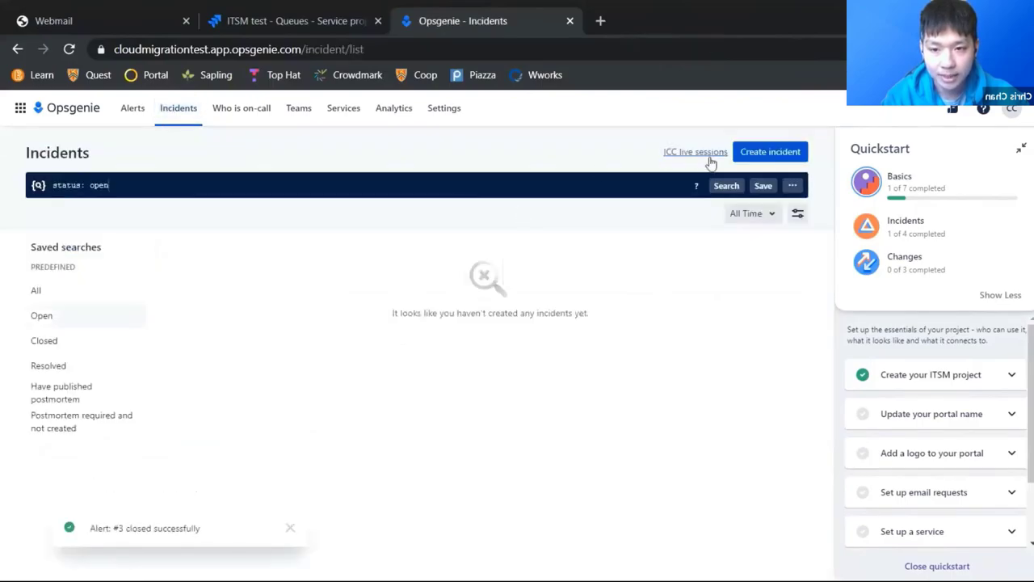
left_click(766, 155)
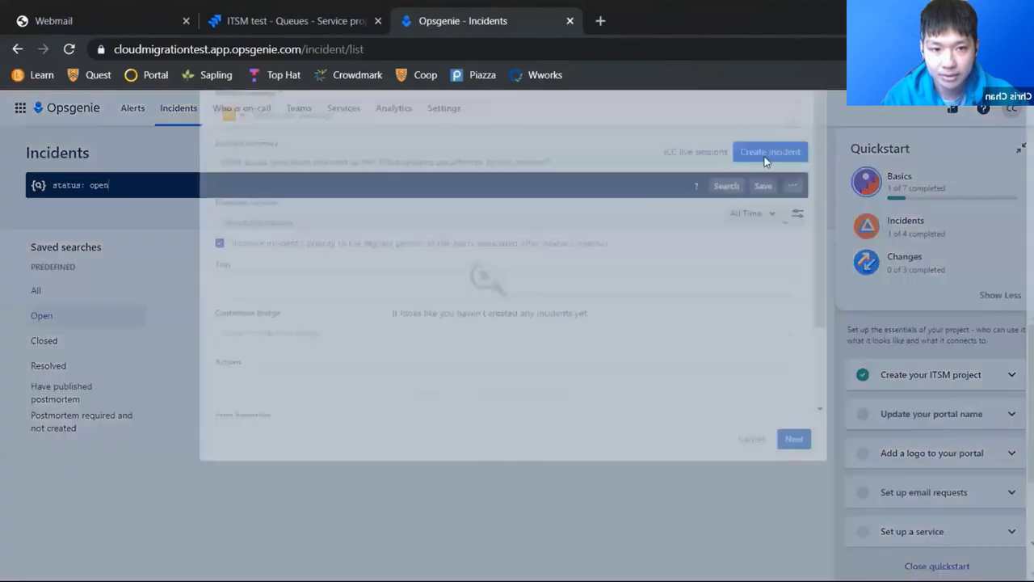
left_click(281, 207)
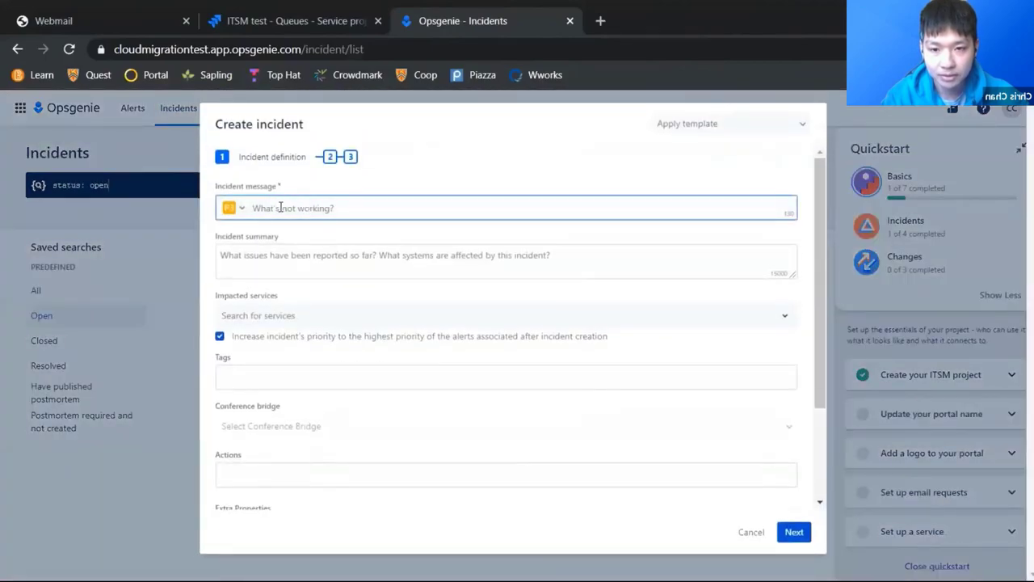
type("test")
left_click(298, 252)
type("t")
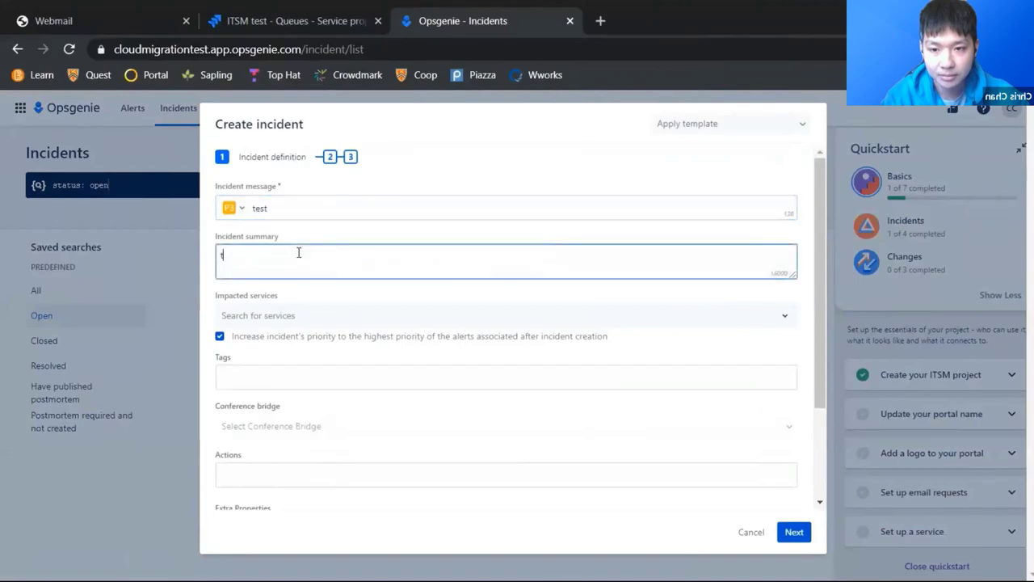
type("est")
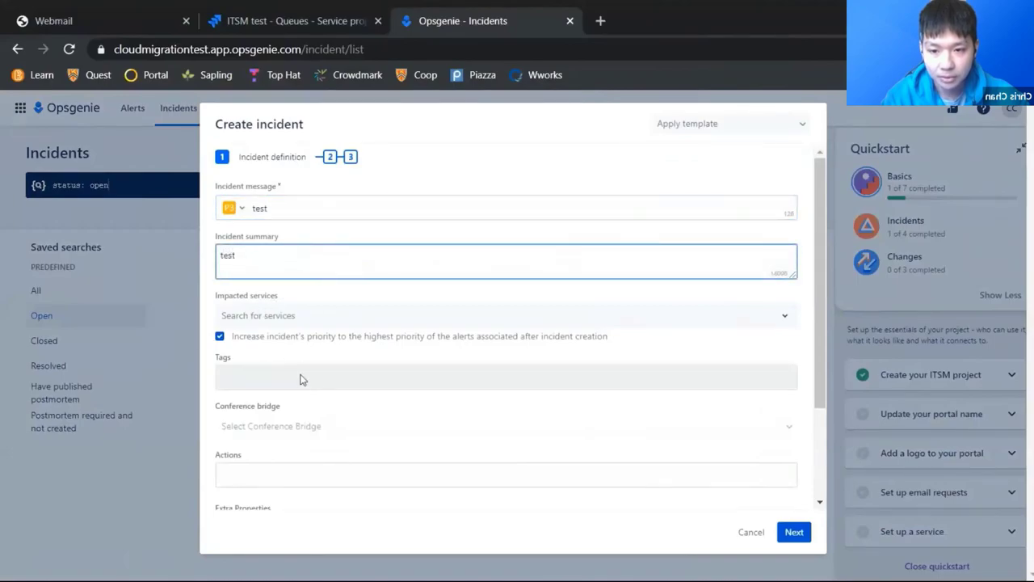
scroll(275, 308, "down", 3)
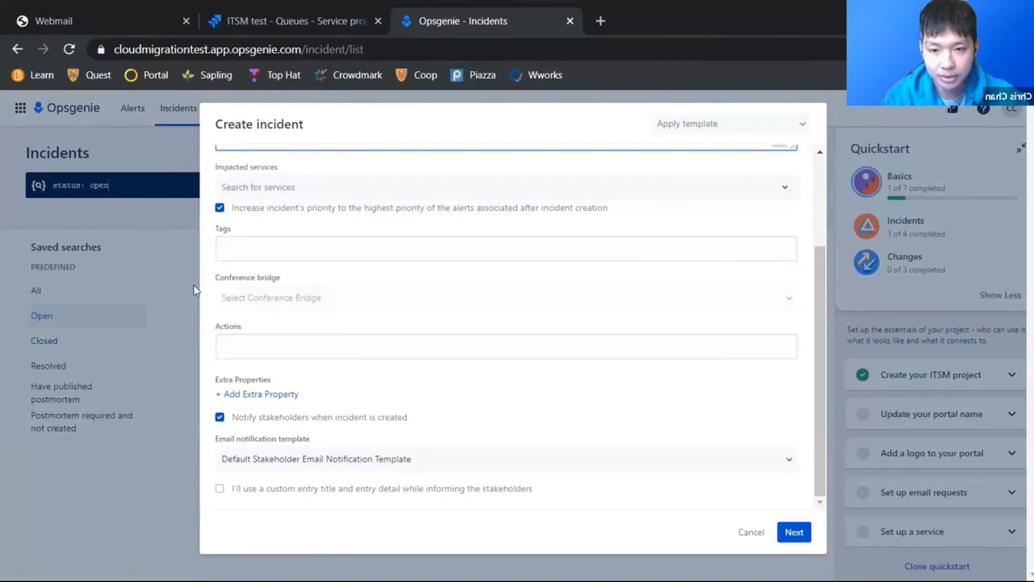
left_click(793, 532)
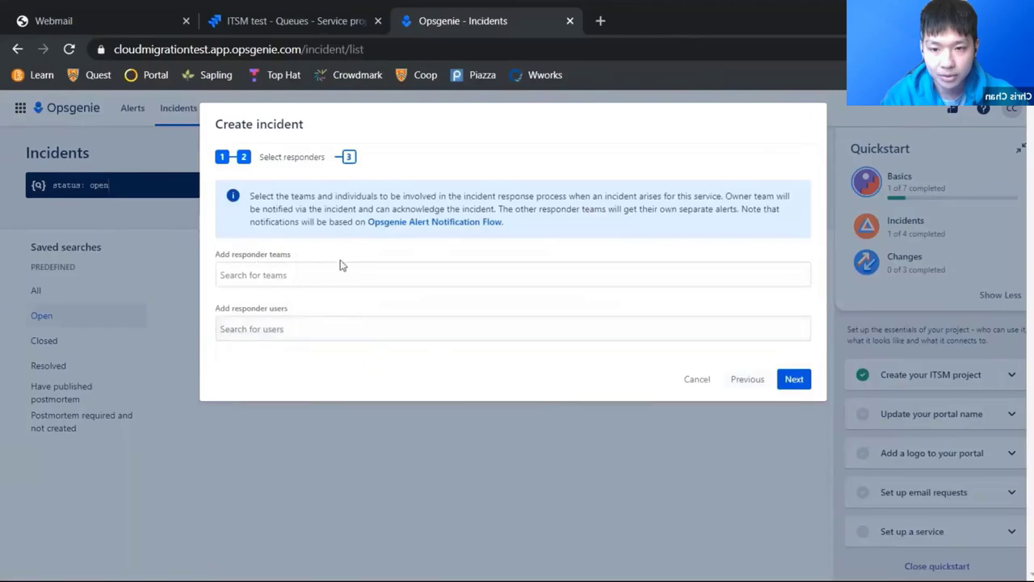
left_click(793, 379)
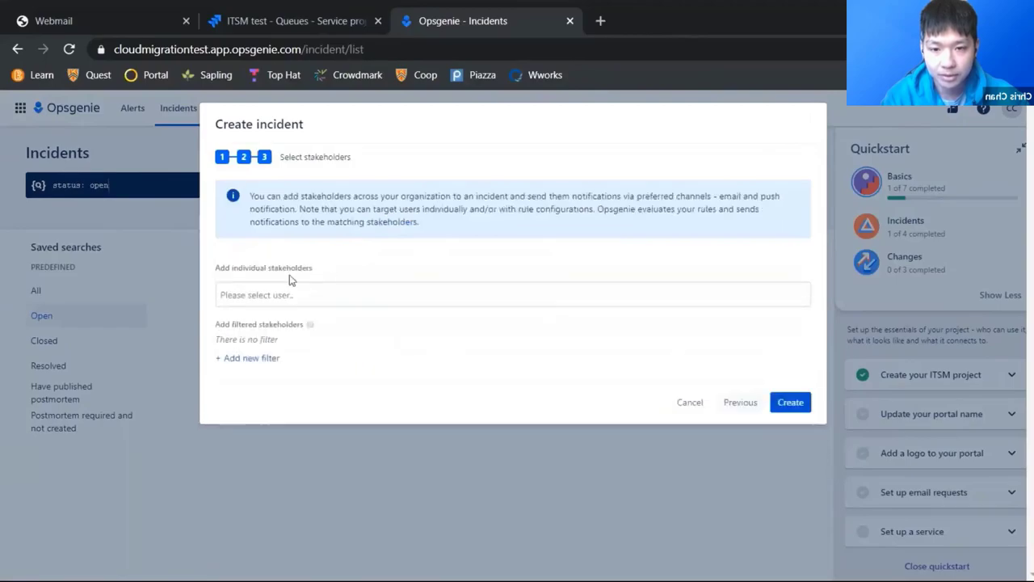
left_click(795, 400)
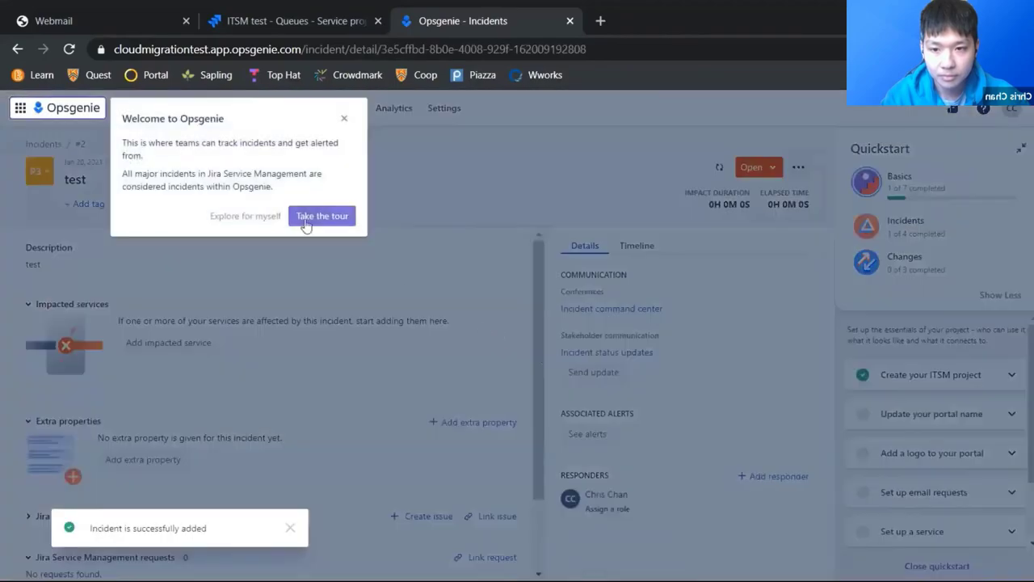
Step: Dismiss the welcome message and view incident #2's timeline
left_click(343, 119)
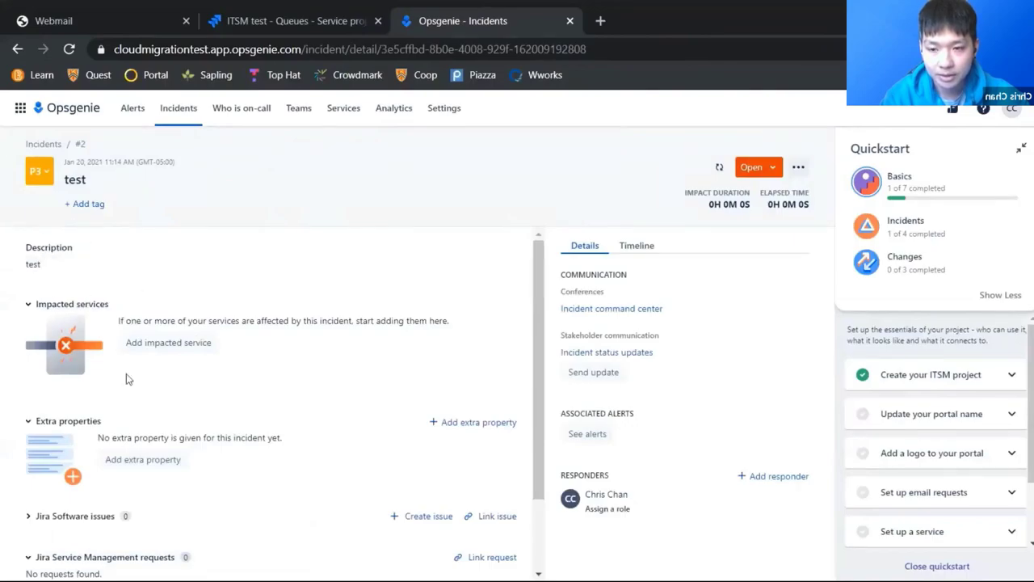
scroll(208, 318, "down", 2)
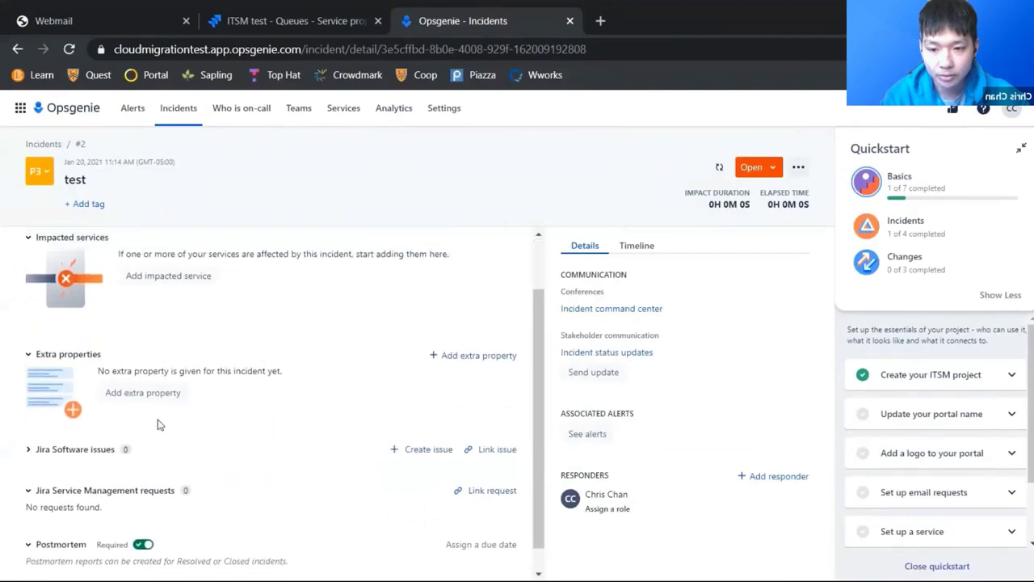
scroll(122, 469, "down", 1)
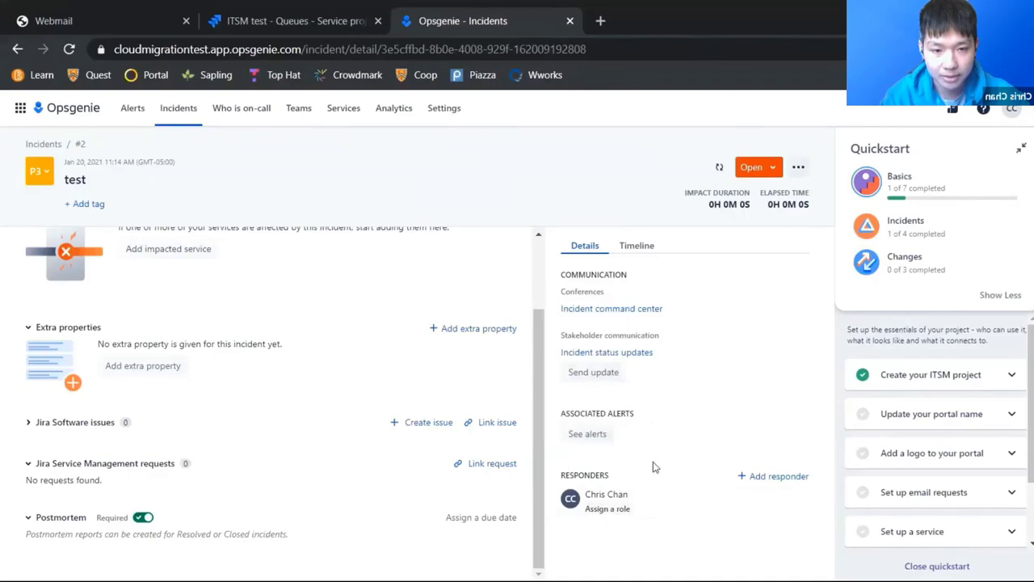
left_click(638, 247)
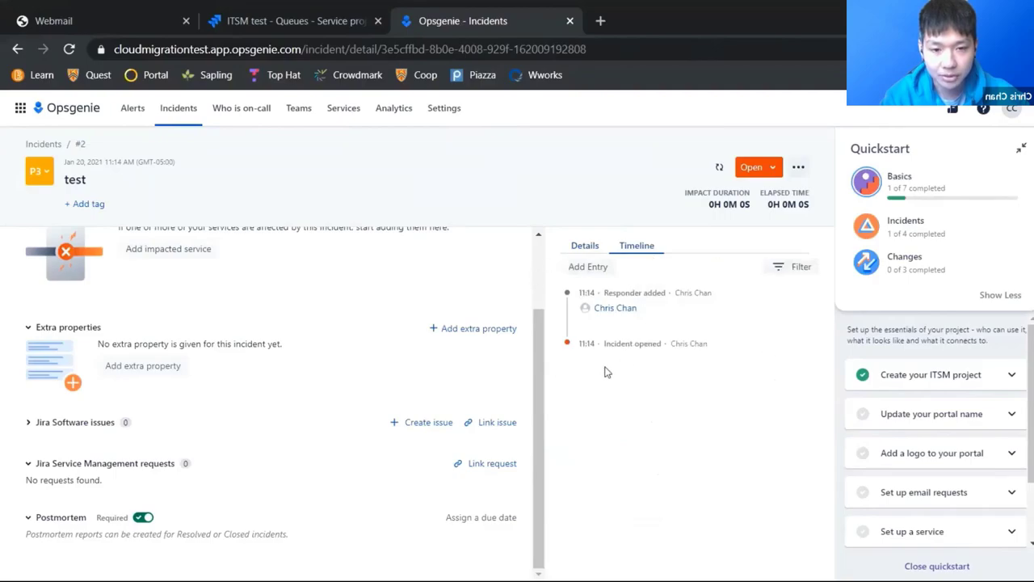
Step: Start closing the incident from the status menu, then cancel, leaving it Open
left_click(773, 169)
left_click(753, 220)
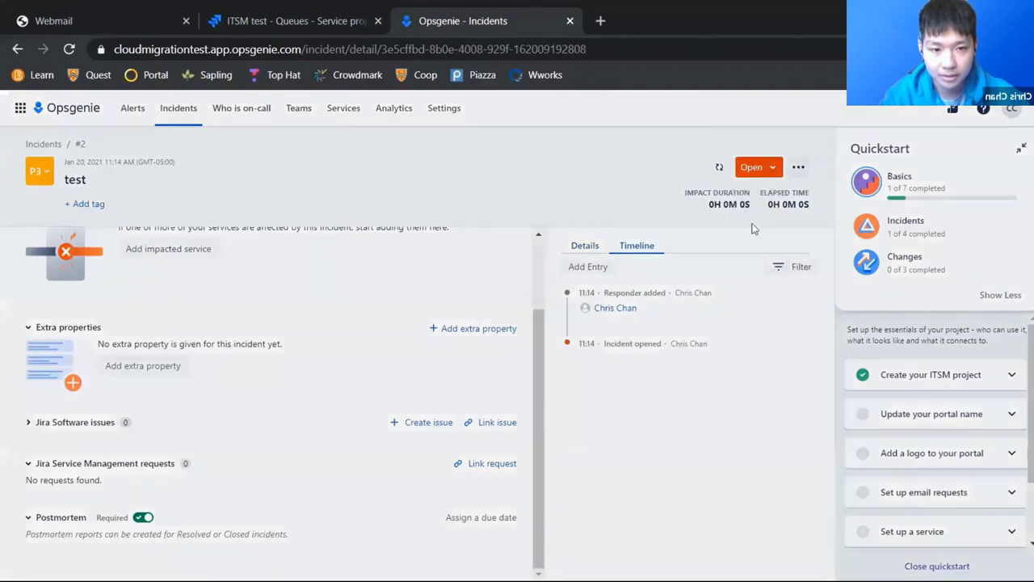
left_click(627, 185)
Step: Resolve incident #2 and filter incidents to resolved ones still needing a postmortem
left_click(772, 167)
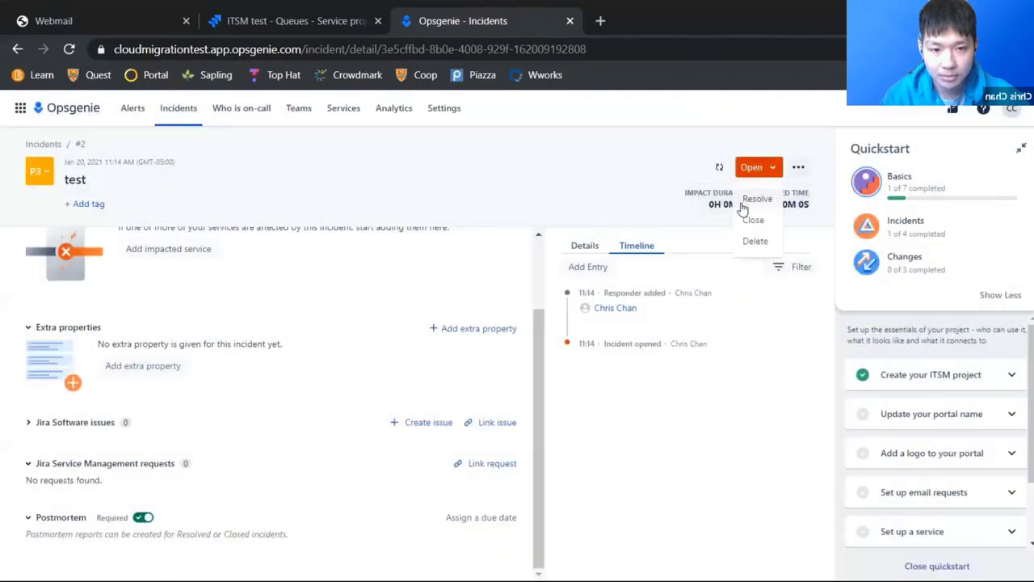
left_click(752, 199)
left_click(178, 111)
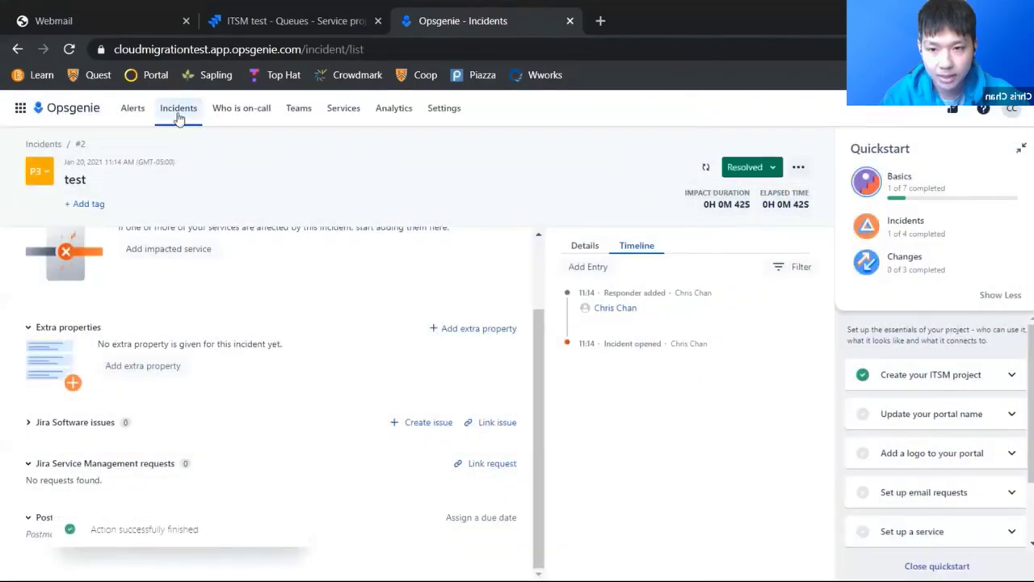
left_click(51, 375)
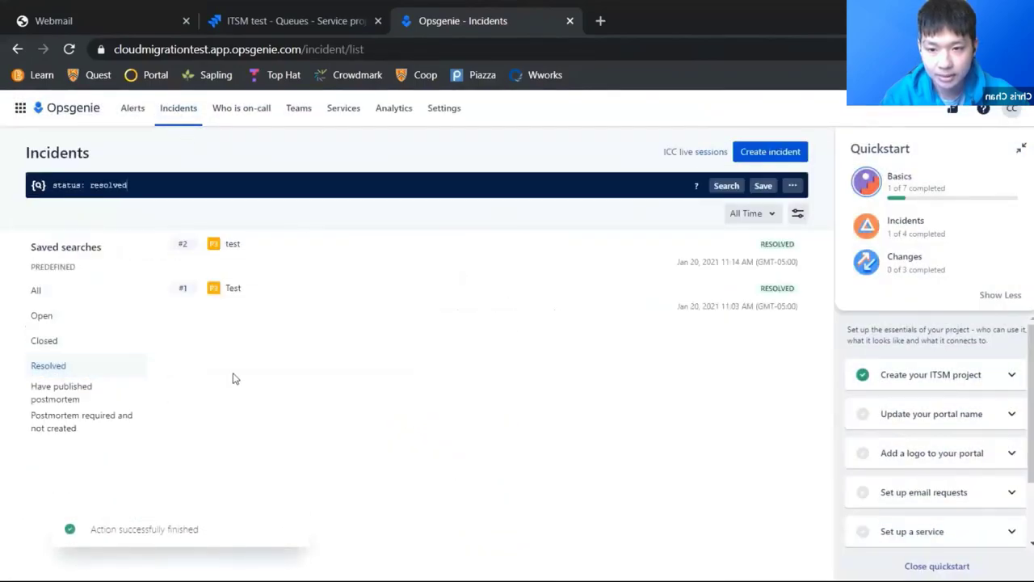
left_click(107, 413)
Step: Open incident #2 test, dismiss the tour and start creating its postmortem
left_click(289, 263)
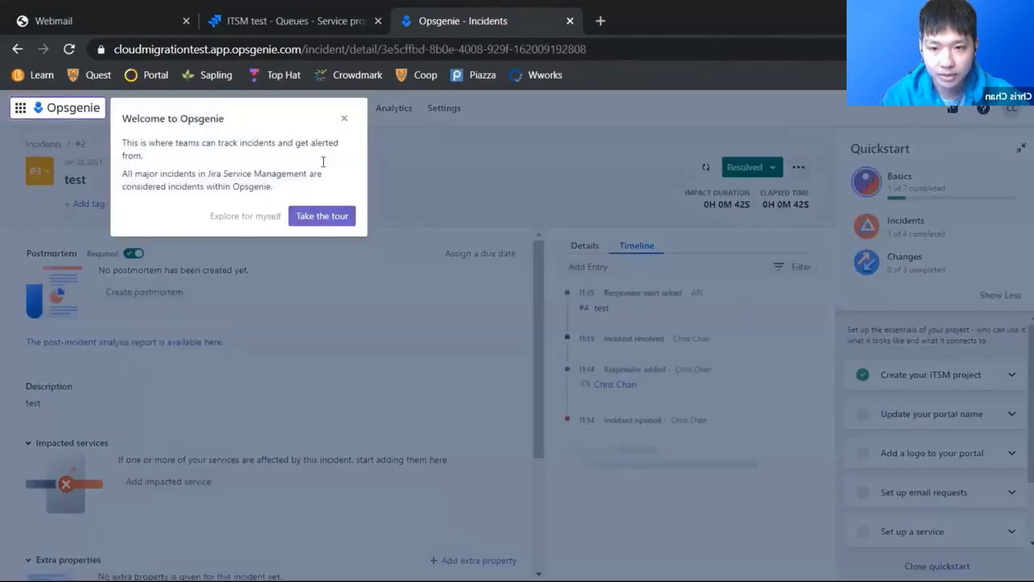
left_click(343, 118)
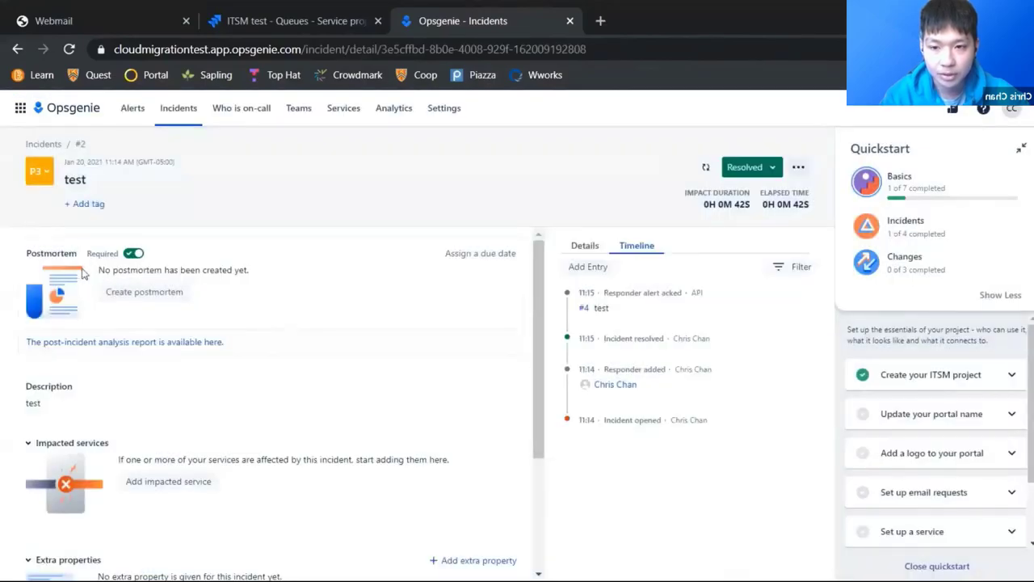
left_click(160, 292)
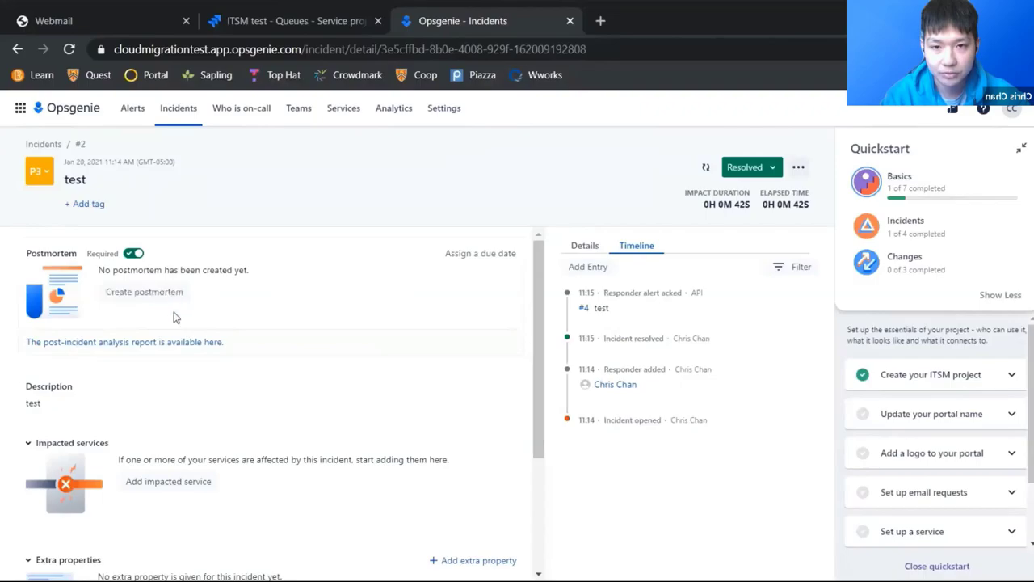
Step: Open the draft 'test - postmortem report' and scroll through its empty Leadup-to-Lessons-learnt sections
left_click(165, 296)
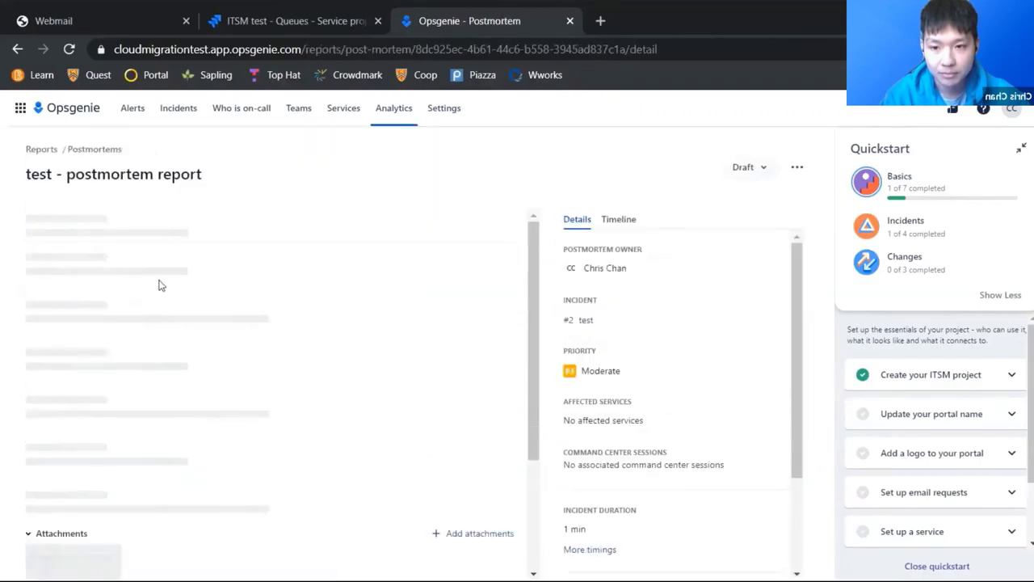
scroll(69, 275, "down", 1)
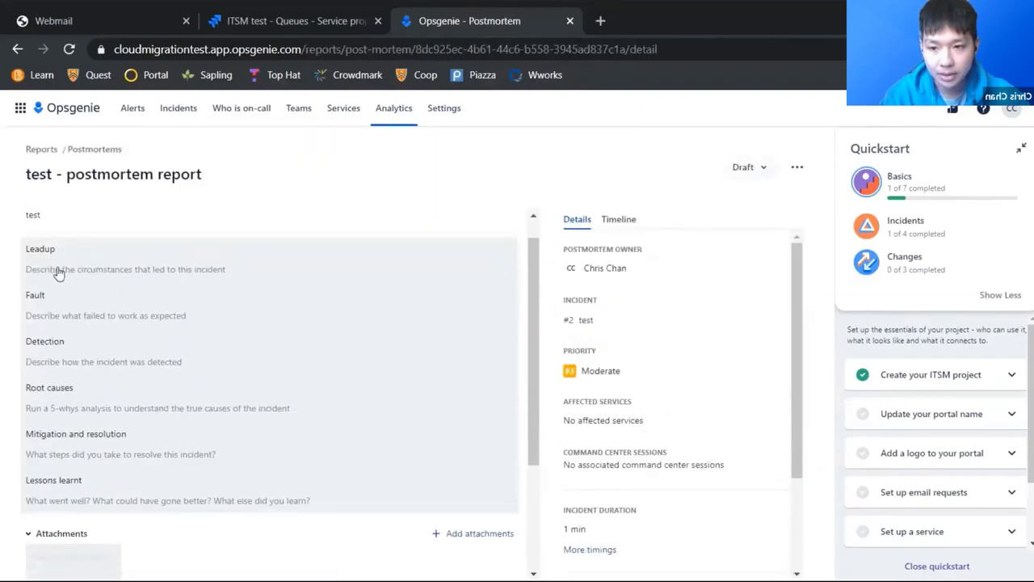
scroll(58, 353, "down", 1)
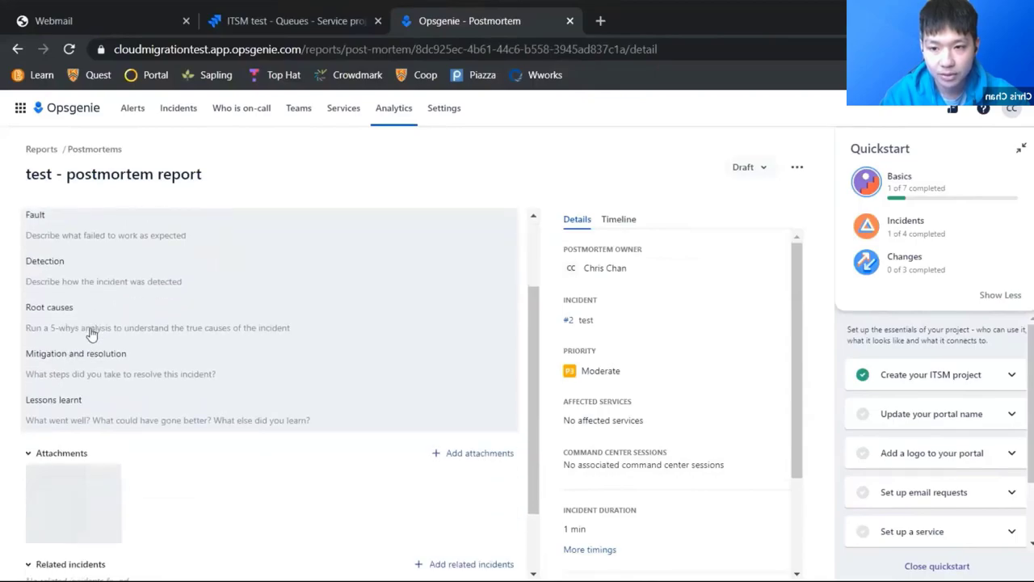
scroll(91, 333, "up", 1)
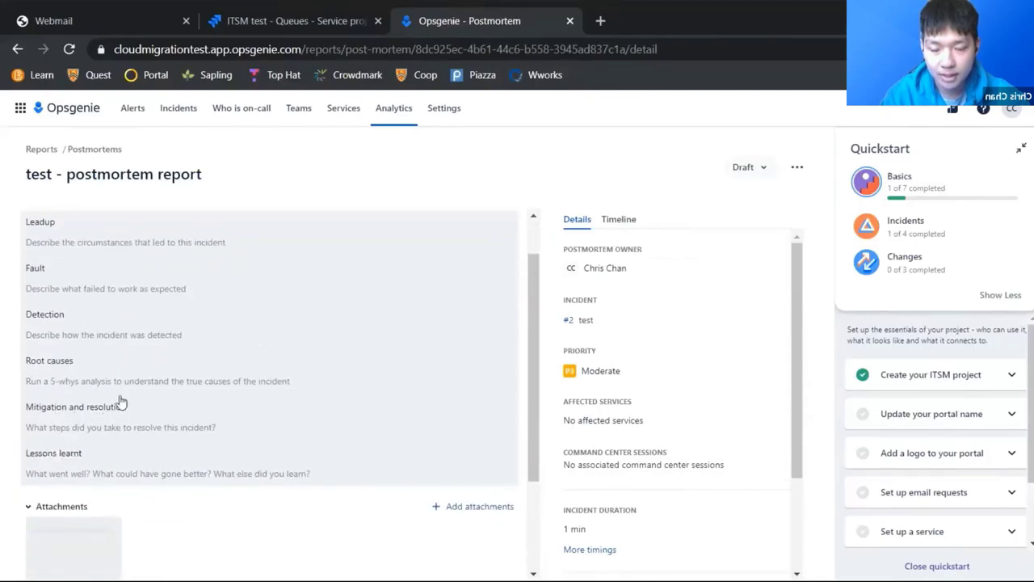
scroll(166, 246, "up", 1)
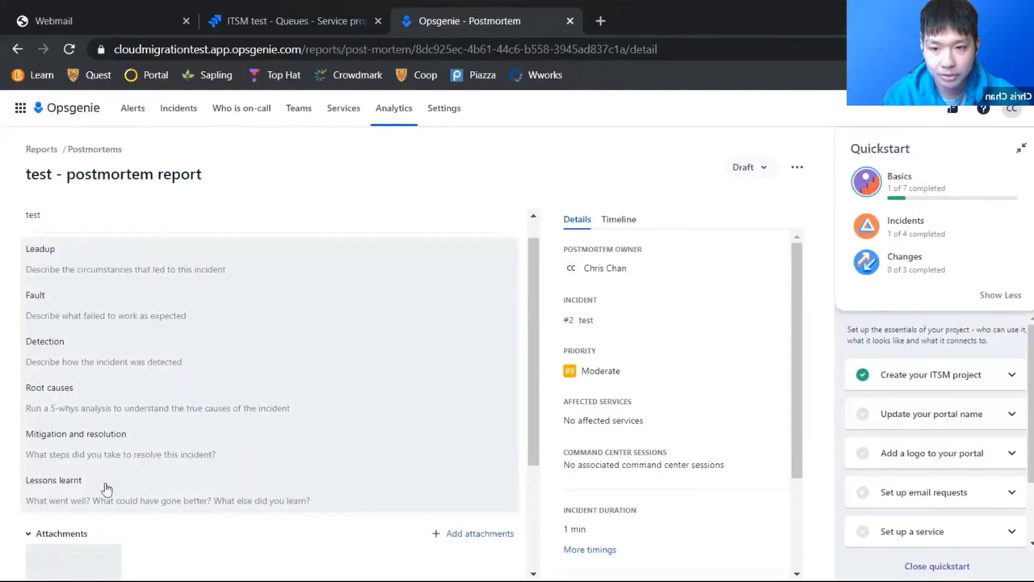
scroll(483, 516, "down", 1)
scroll(483, 516, "down", 2)
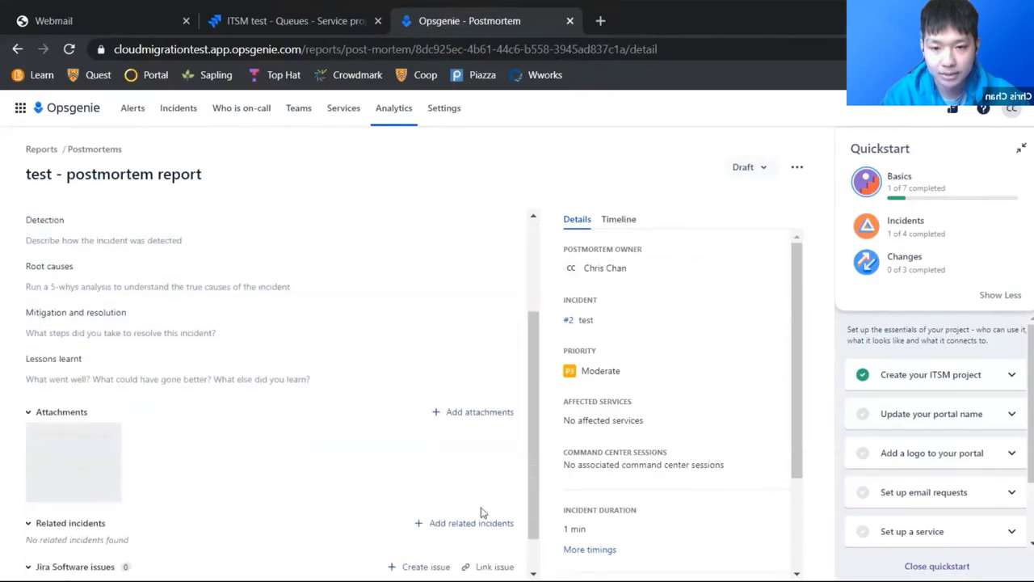
Step: Visit Who is on-call, IT Team_schedule, Teams, Services and Analytics, ending at Profile Settings
left_click(230, 112)
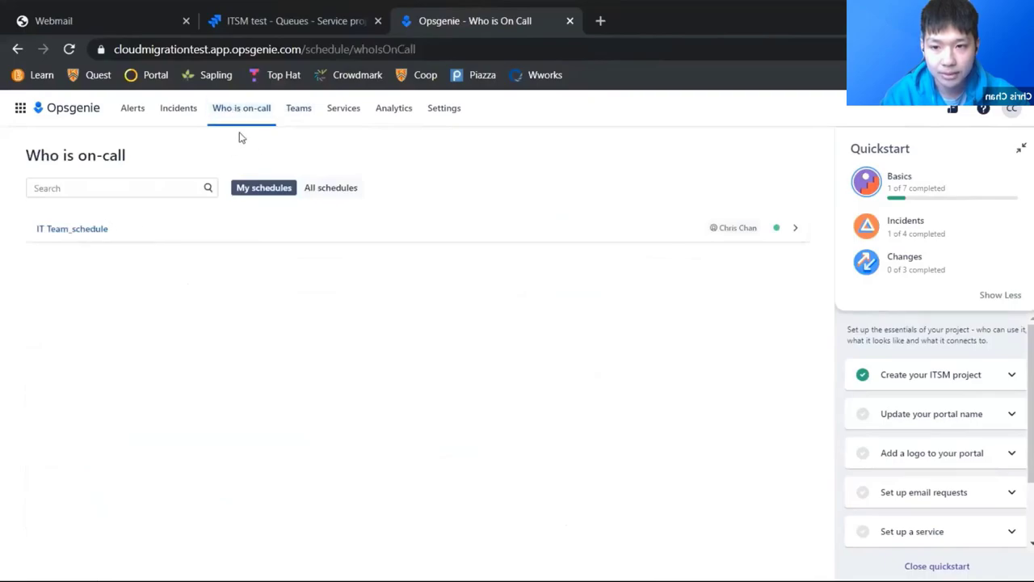
left_click(93, 230)
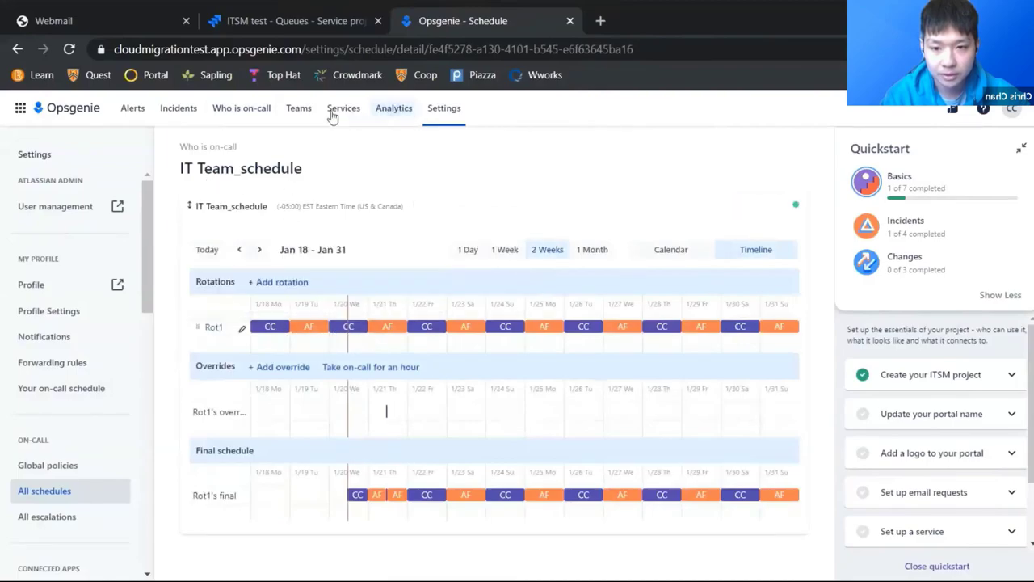
left_click(298, 111)
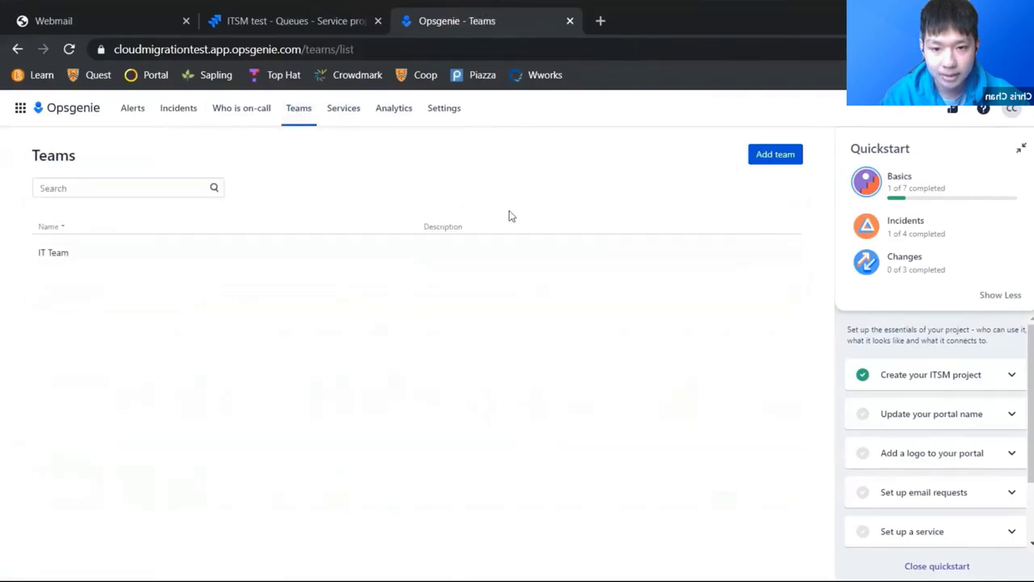
left_click(329, 110)
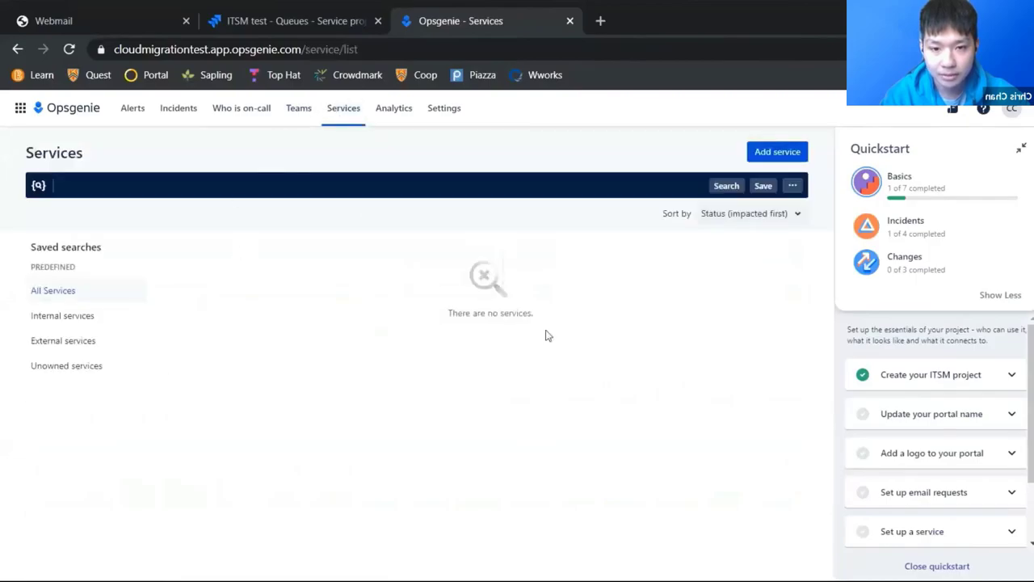
left_click(400, 113)
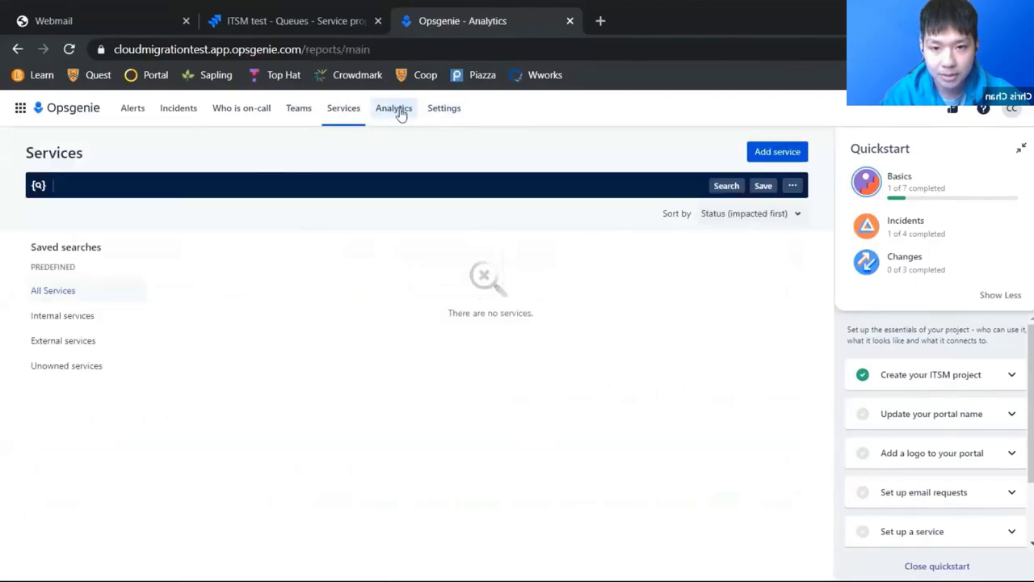
left_click(452, 115)
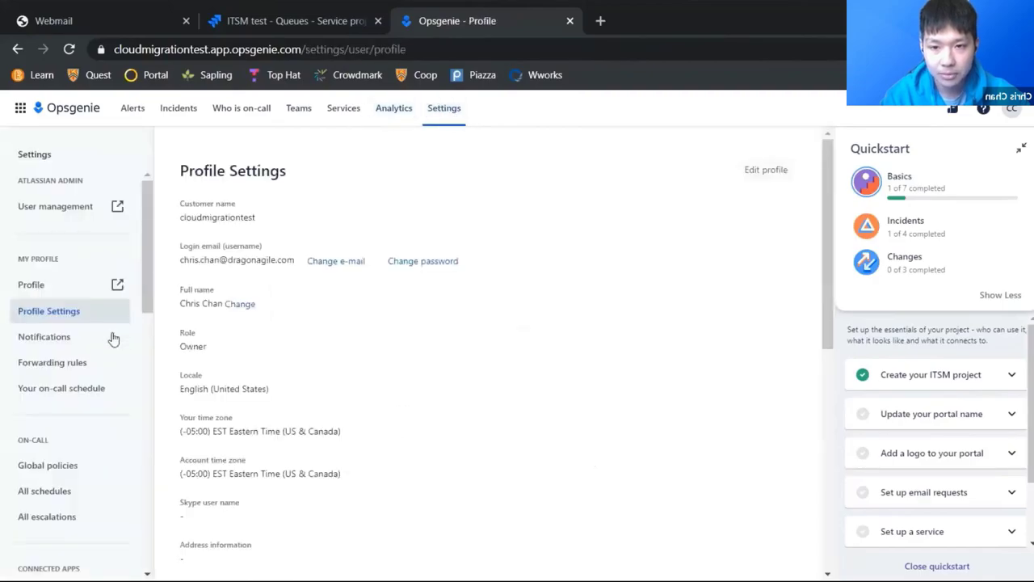
Step: Open the notification settings and look through them
left_click(84, 343)
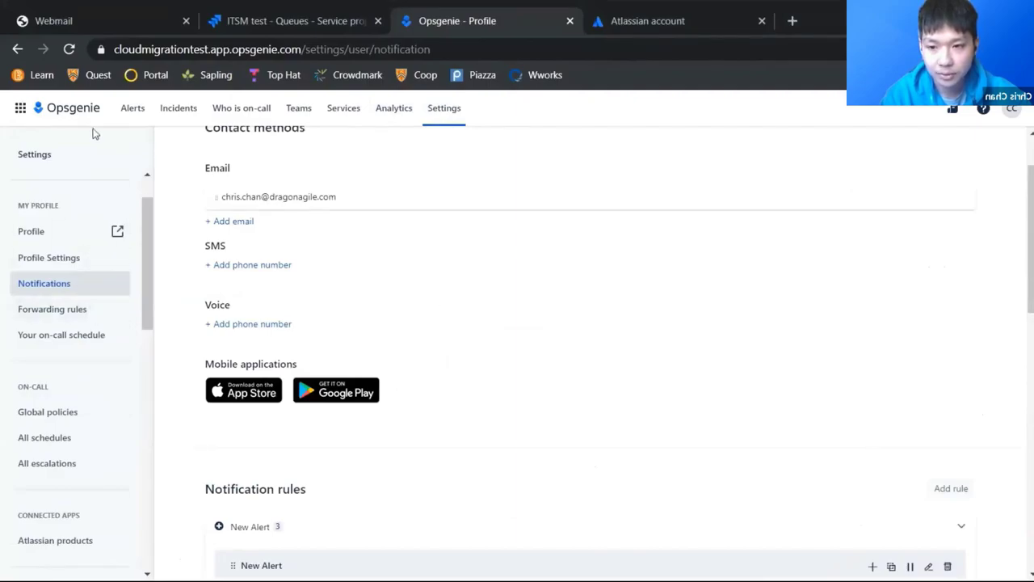
left_click_drag(144, 264, 93, 483)
scroll(72, 369, "up", 4)
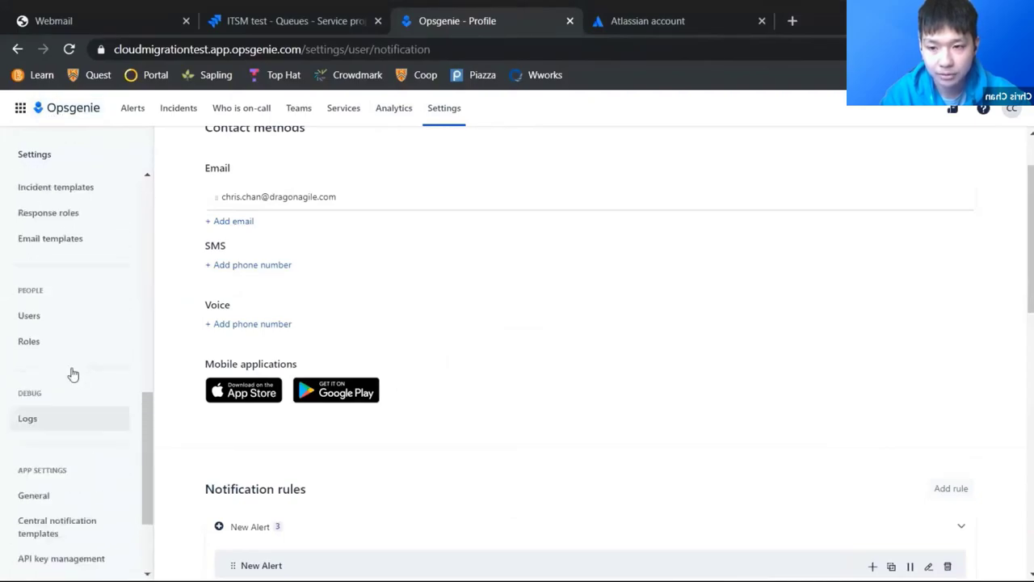
scroll(64, 234, "up", 1)
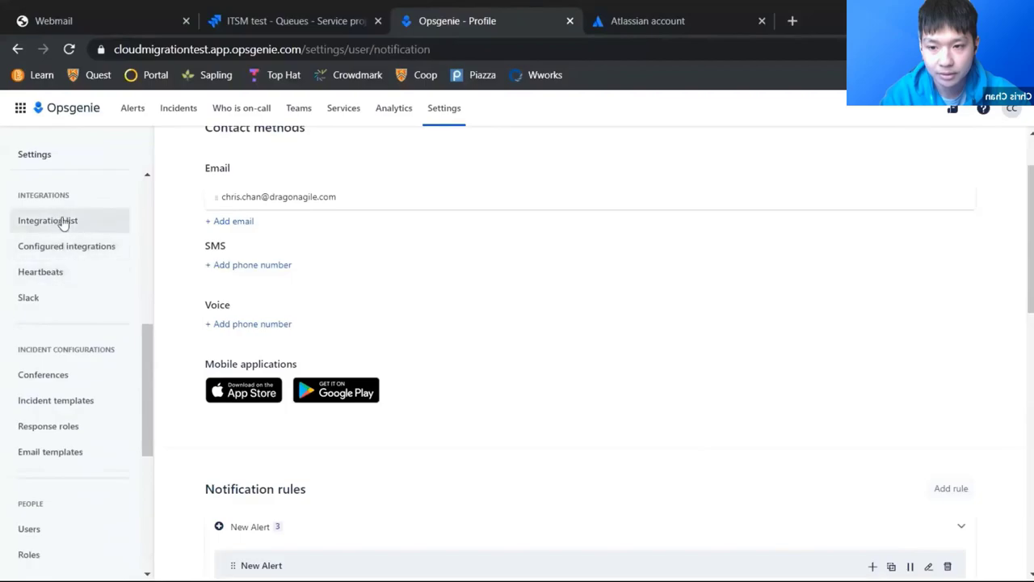
Step: Search the integration list for Jira Service and add the Jira Service Management integration
left_click(64, 220)
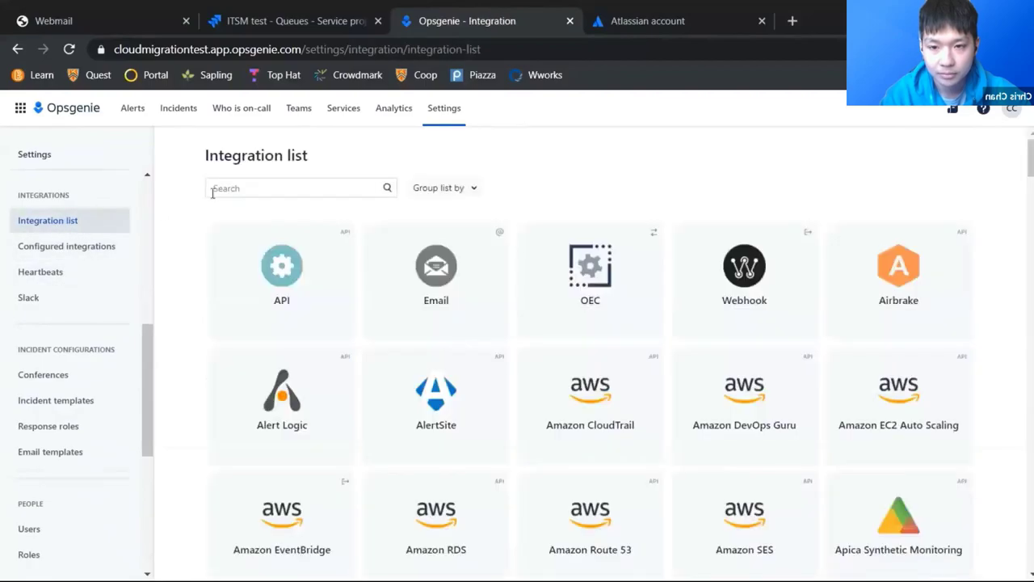
left_click(282, 187)
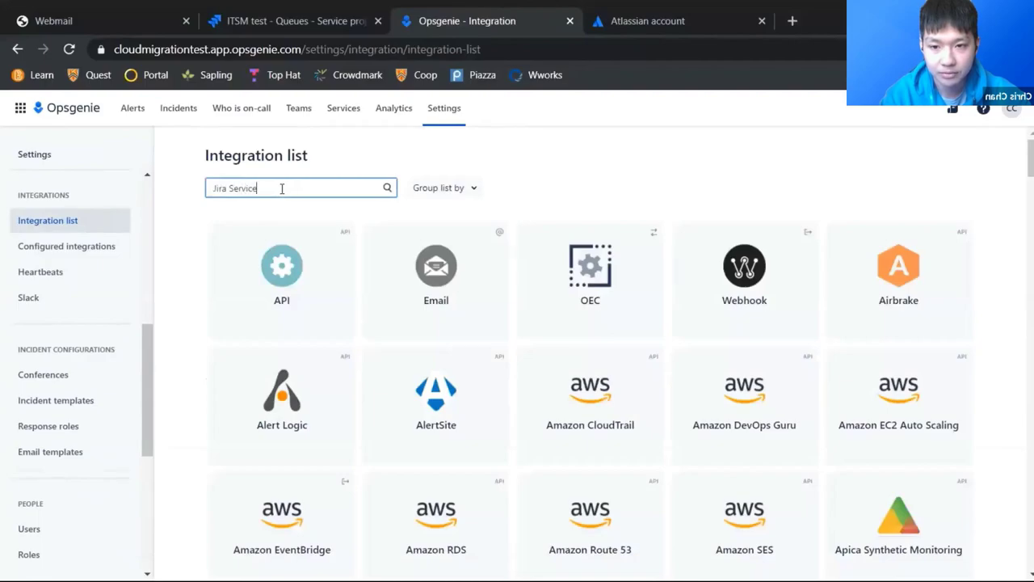
left_click(296, 326)
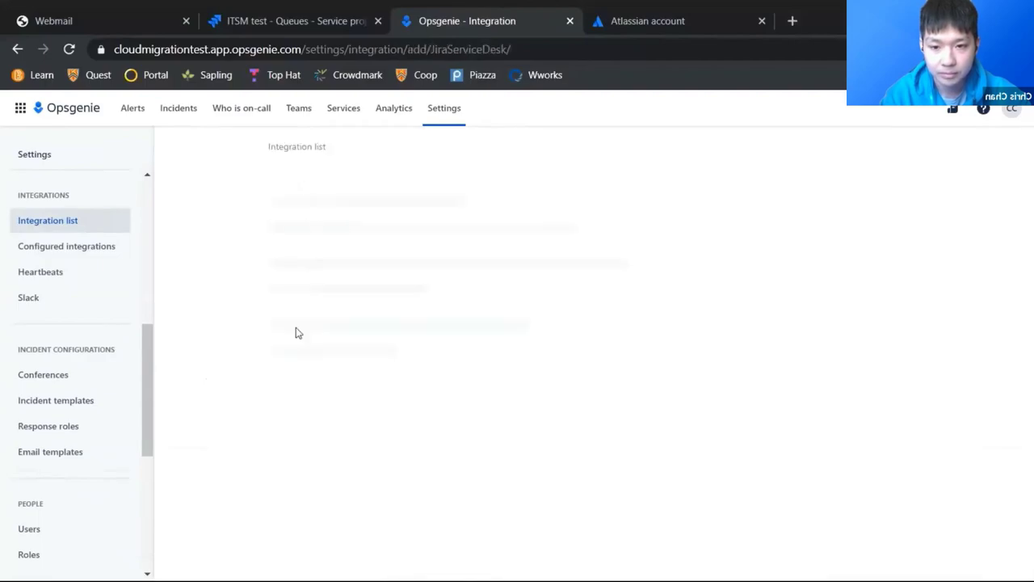
scroll(388, 315, "down", 1)
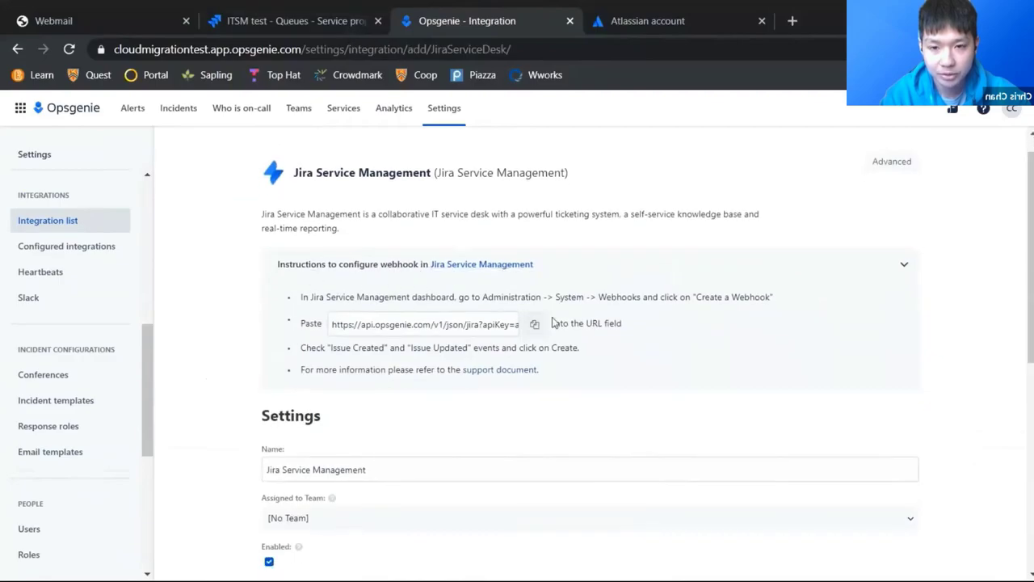
Step: In Jira's System > WebHooks, start a new webhook named 'Integration to Opsgenie'
left_click(320, 18)
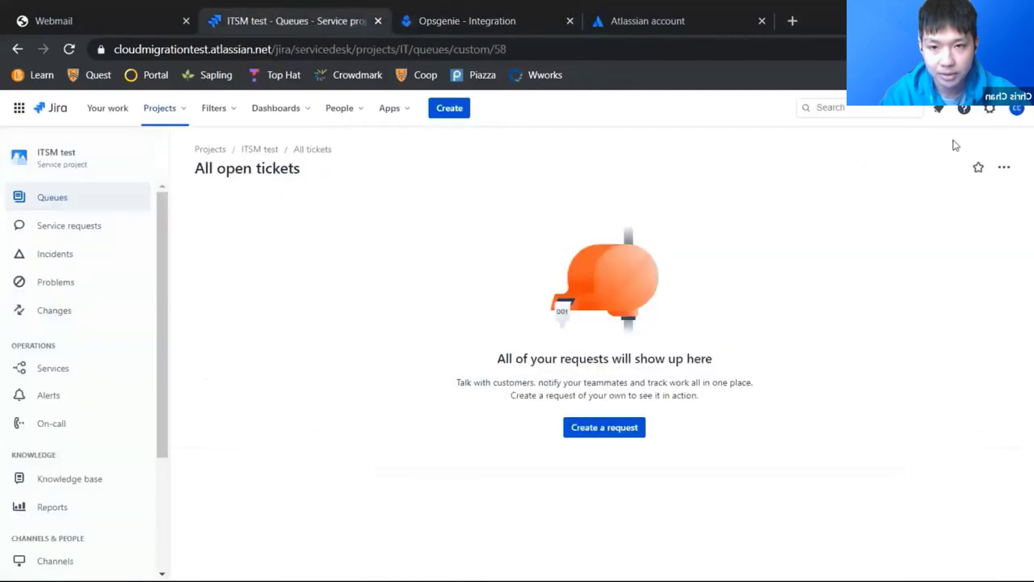
left_click(989, 109)
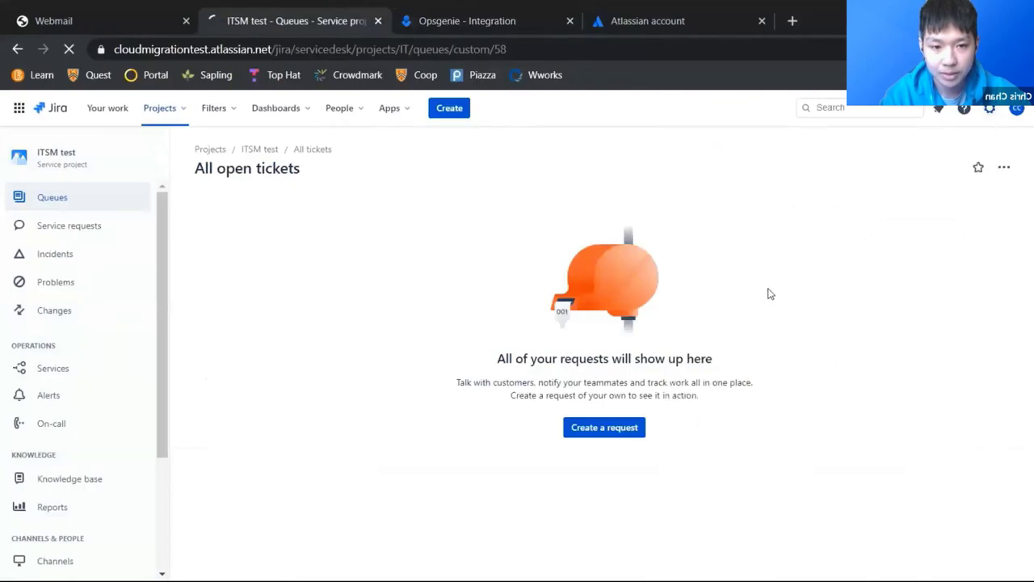
left_click(769, 295)
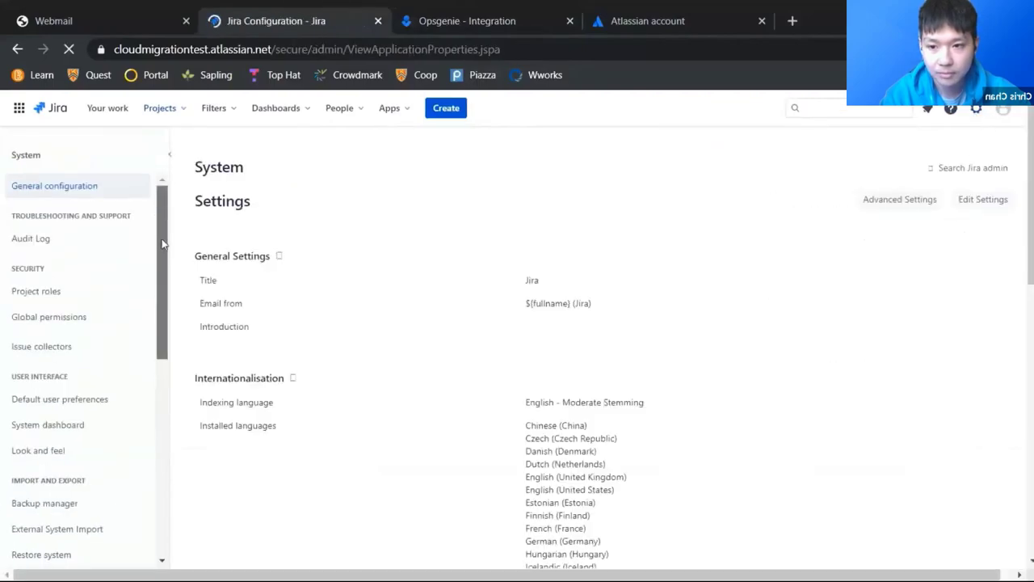
left_click_drag(161, 304, 160, 431)
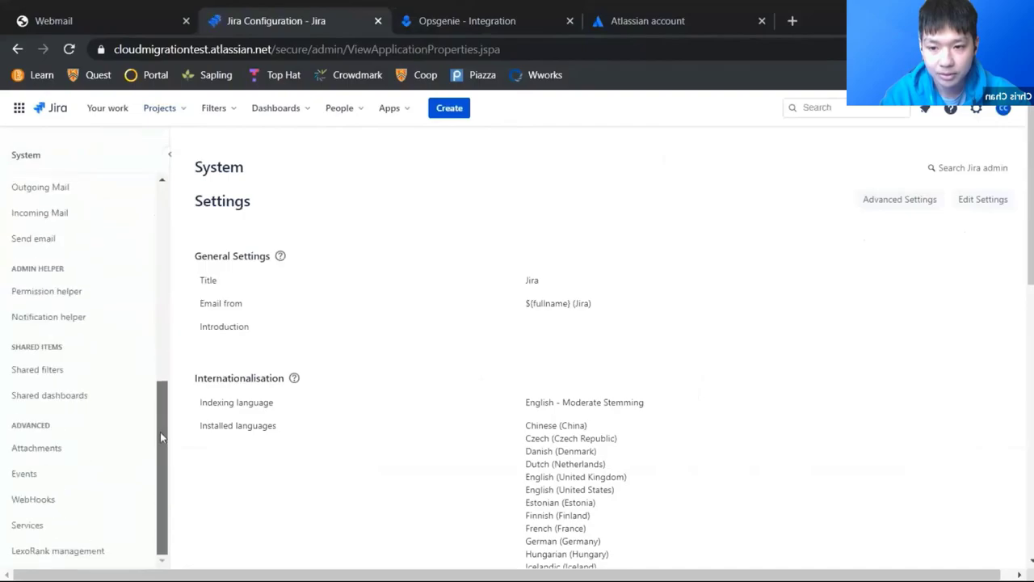
left_click(77, 502)
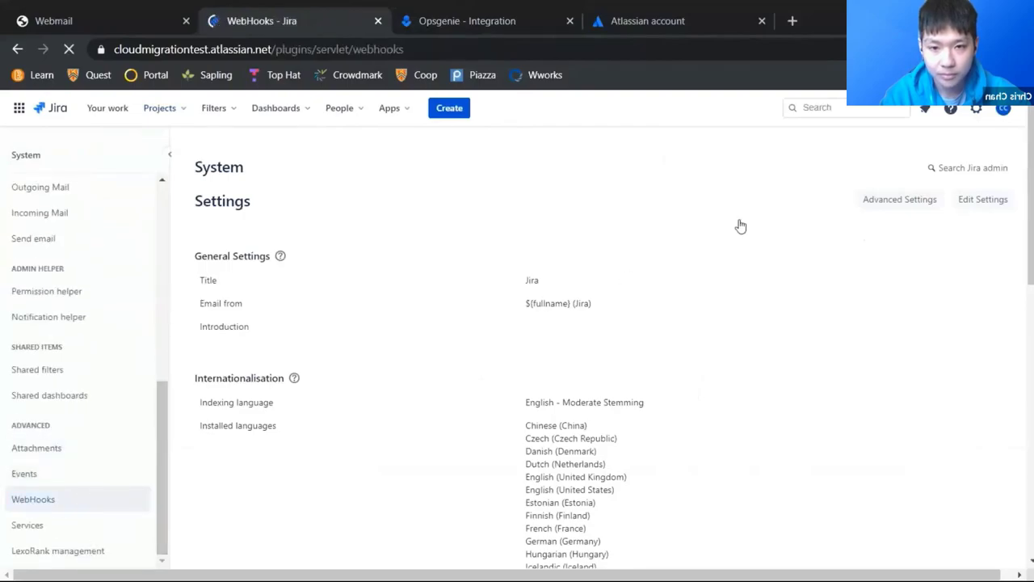
left_click(930, 191)
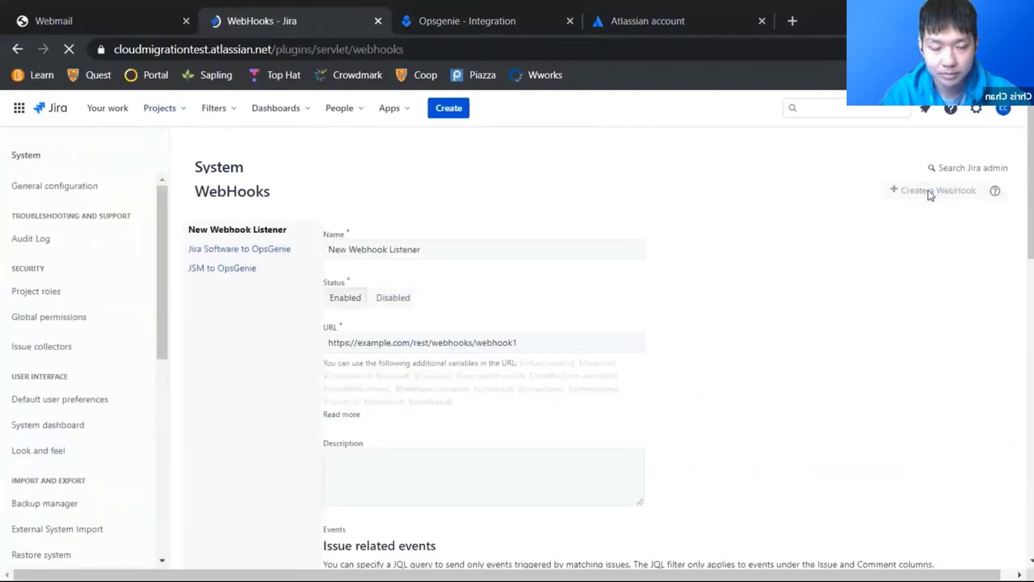
triple_click(467, 247)
type("Integration to Opsgenie")
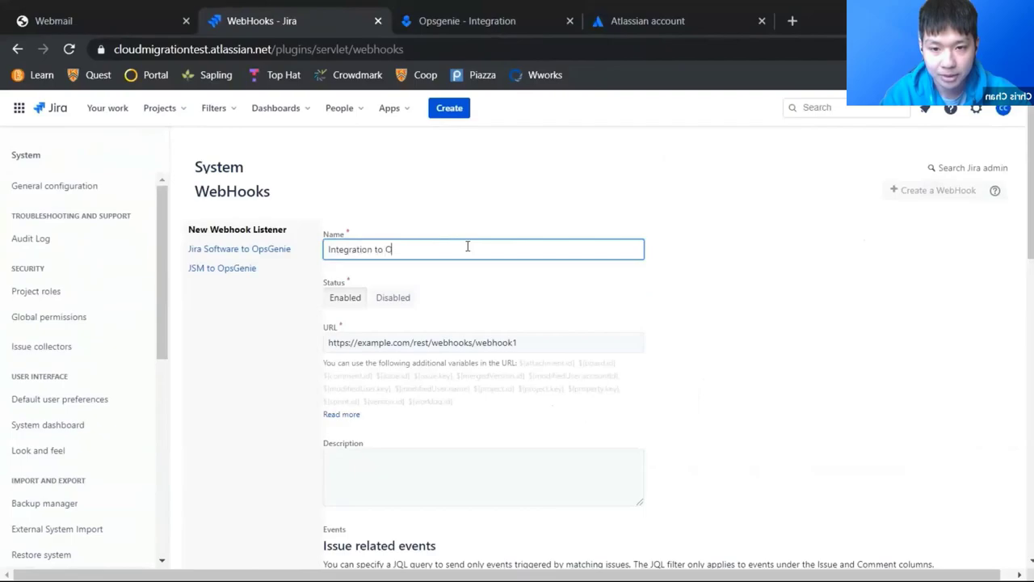
Step: Copy the Opsgenie webhook URL and paste it into the Jira webhook URL field
left_click(470, 19)
left_click(534, 325)
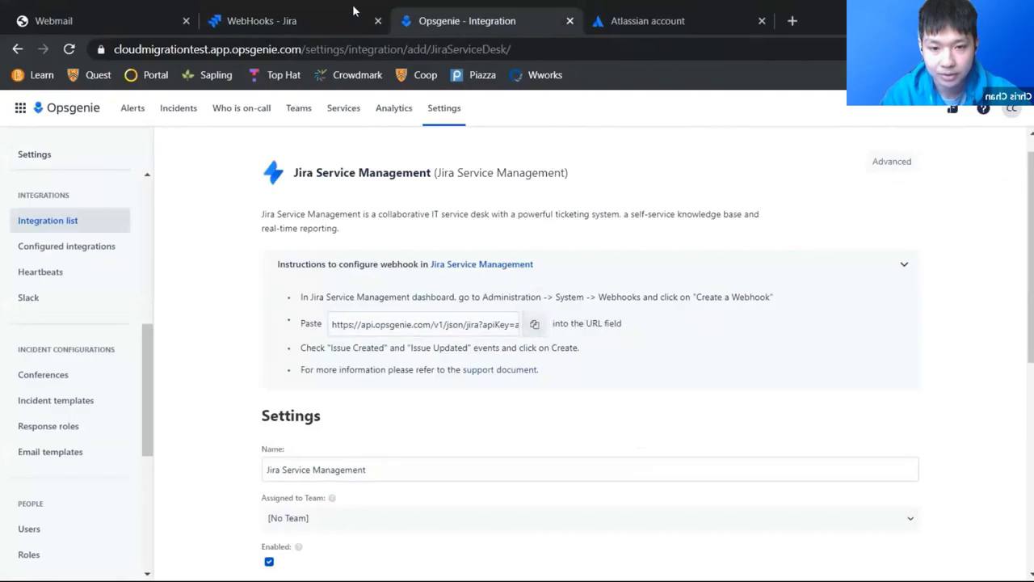
left_click(324, 24)
left_click(410, 334)
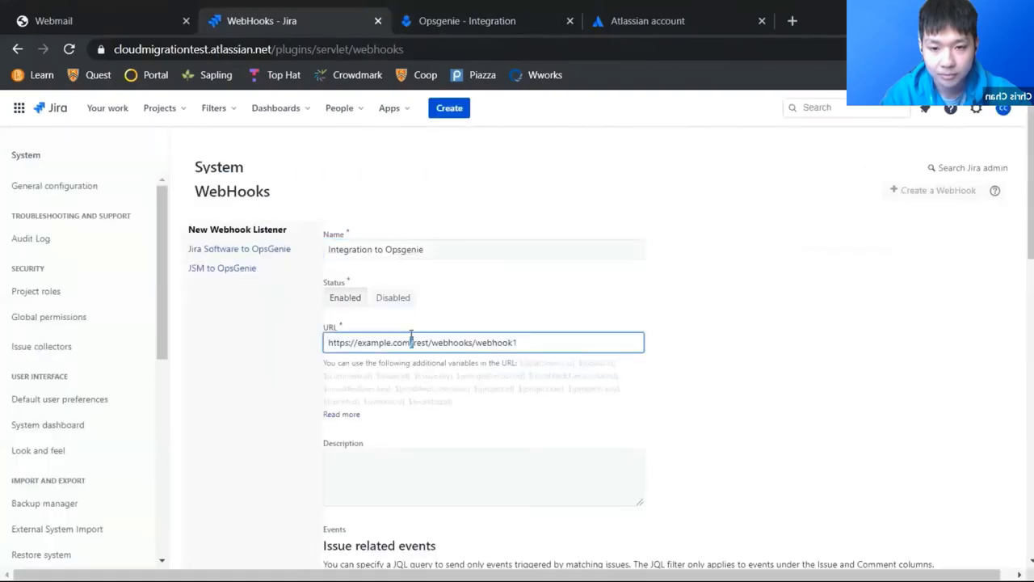
key("ctrl+a")
key("ctrl+v")
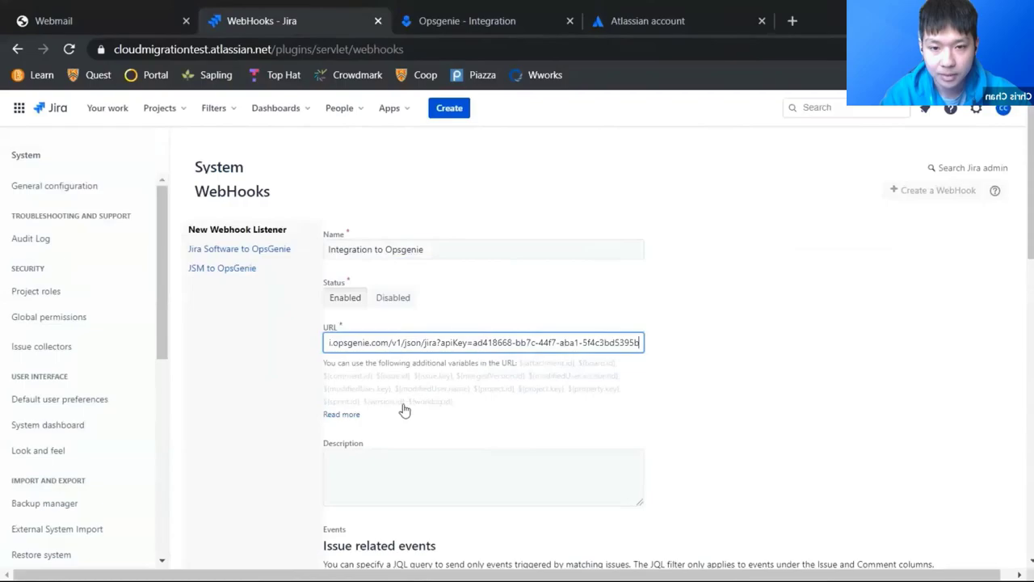
Step: Tick the Issue created and Issue updated events and create the webhook
scroll(380, 418, "down", 2)
left_click(512, 17)
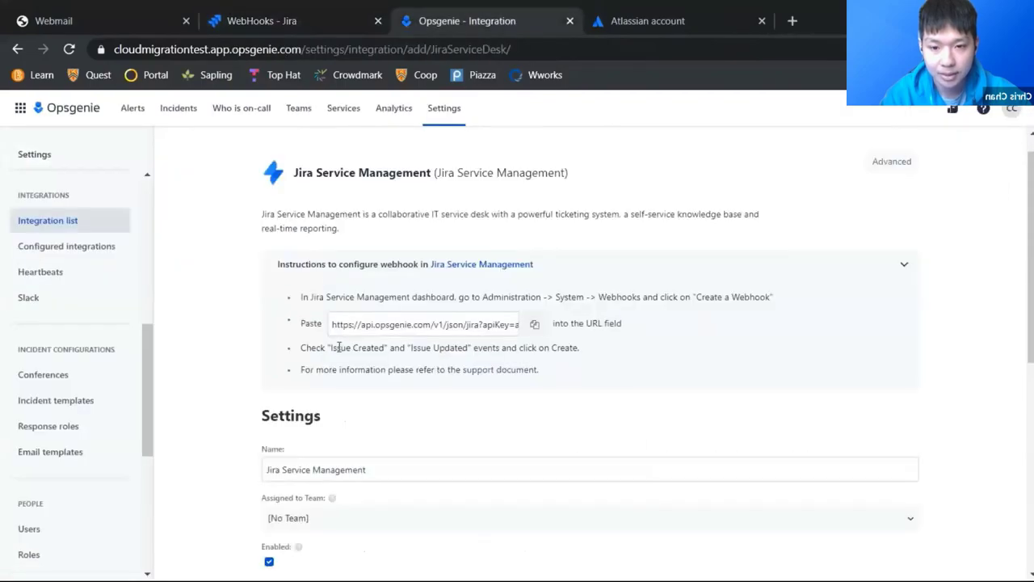
left_click_drag(330, 347, 455, 348)
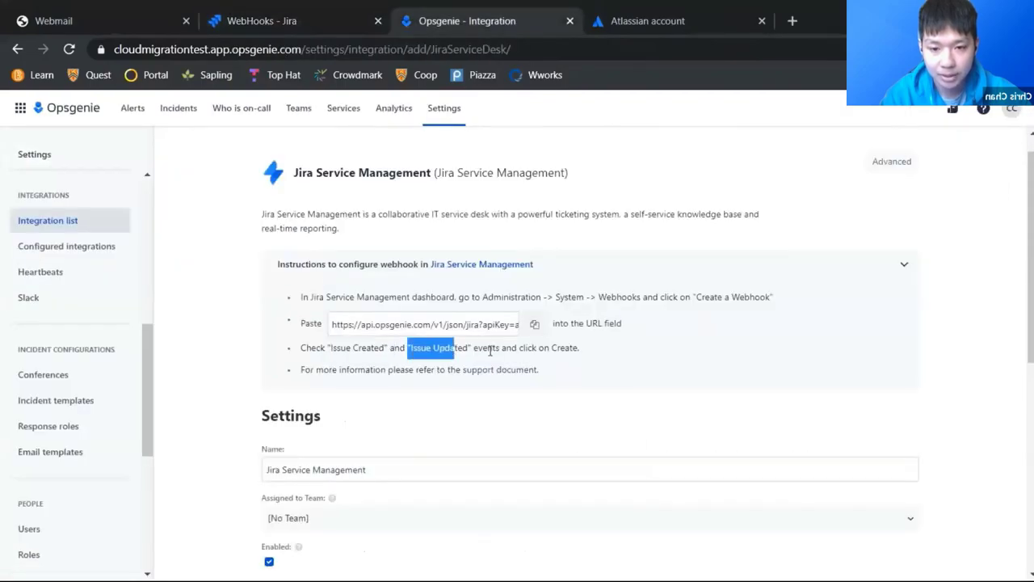
left_click_drag(547, 349, 575, 348)
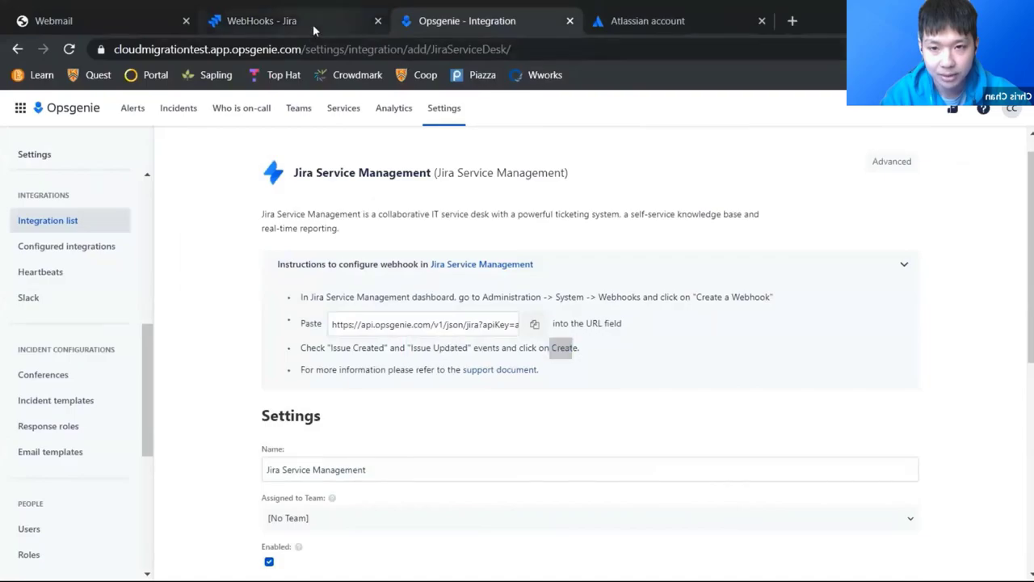
left_click(261, 20)
scroll(388, 304, "down", 2)
scroll(388, 303, "down", 1)
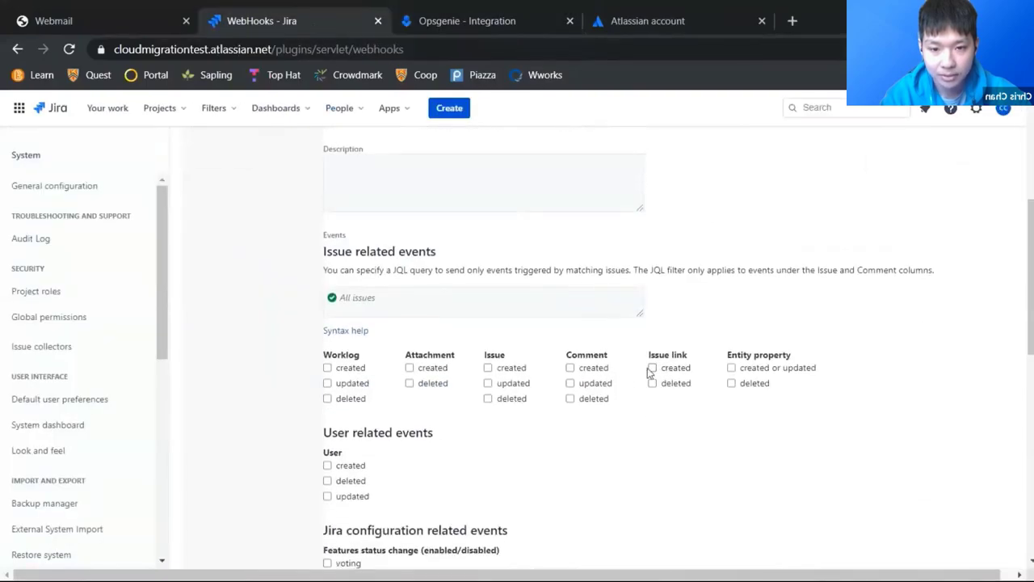
left_click(488, 368)
left_click(488, 383)
scroll(388, 371, "down", 4)
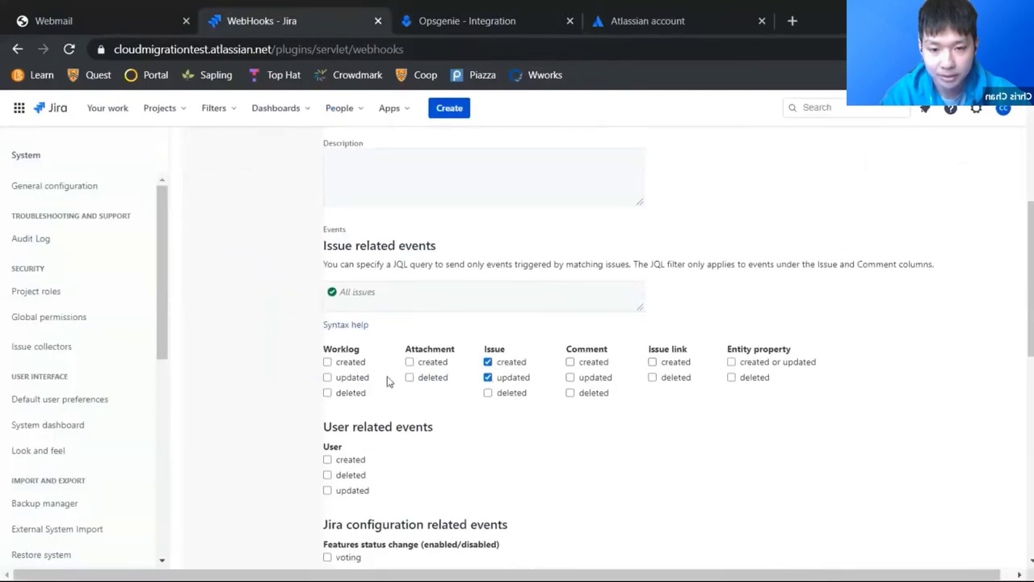
scroll(372, 379, "down", 5)
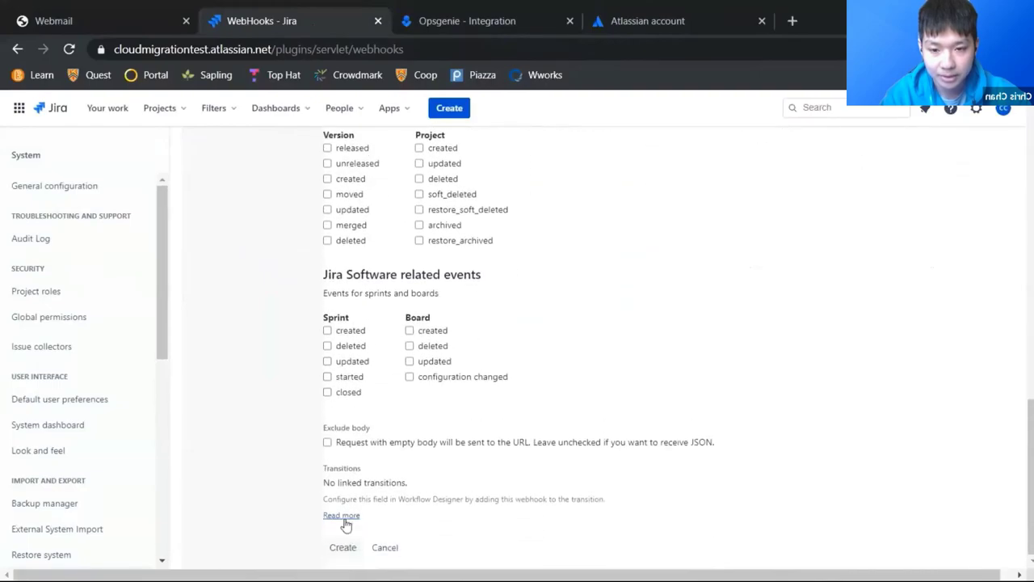
left_click(343, 547)
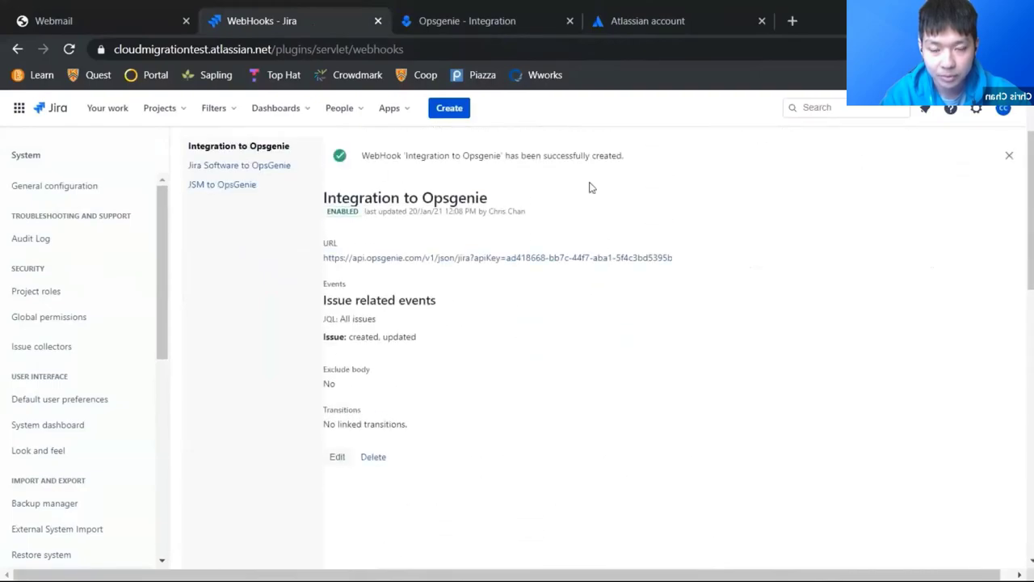
Step: Enable sending alert updates back to Jira Service Management and creating Jira issues for Opsgenie alerts
left_click(470, 23)
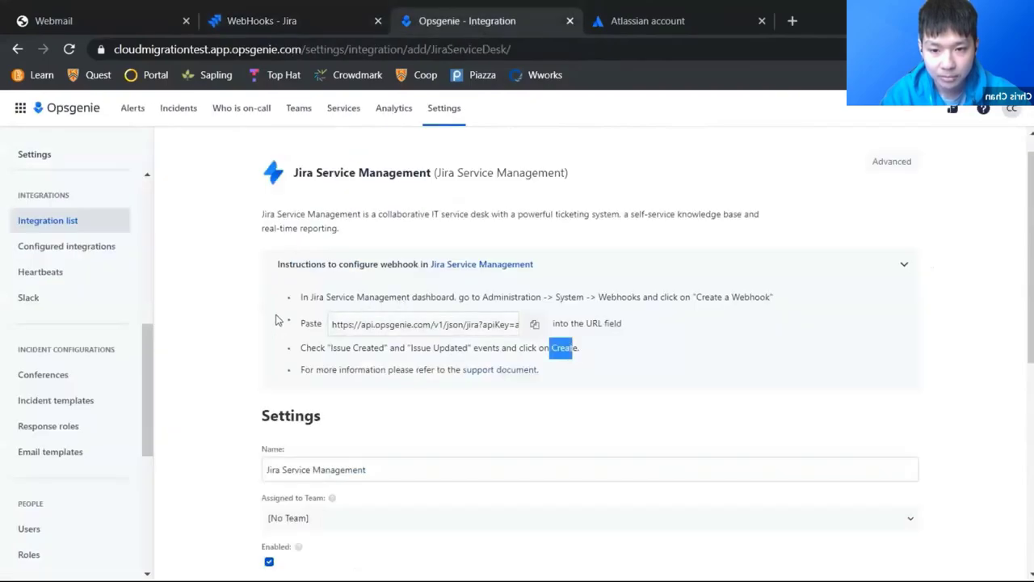
scroll(258, 344, "down", 3)
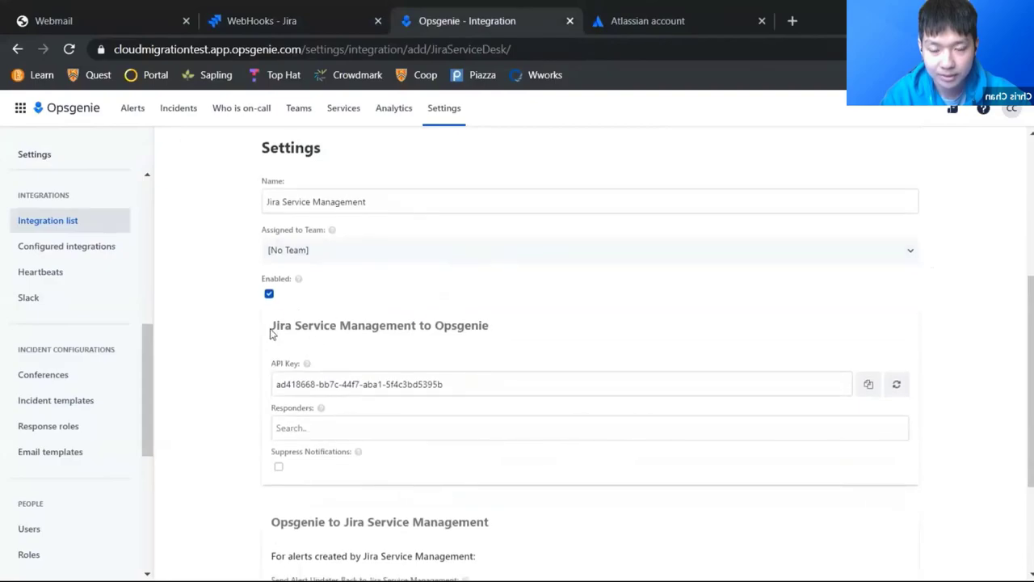
left_click_drag(270, 332, 496, 334)
left_click(436, 326)
scroll(324, 364, "down", 2)
scroll(321, 348, "down", 1)
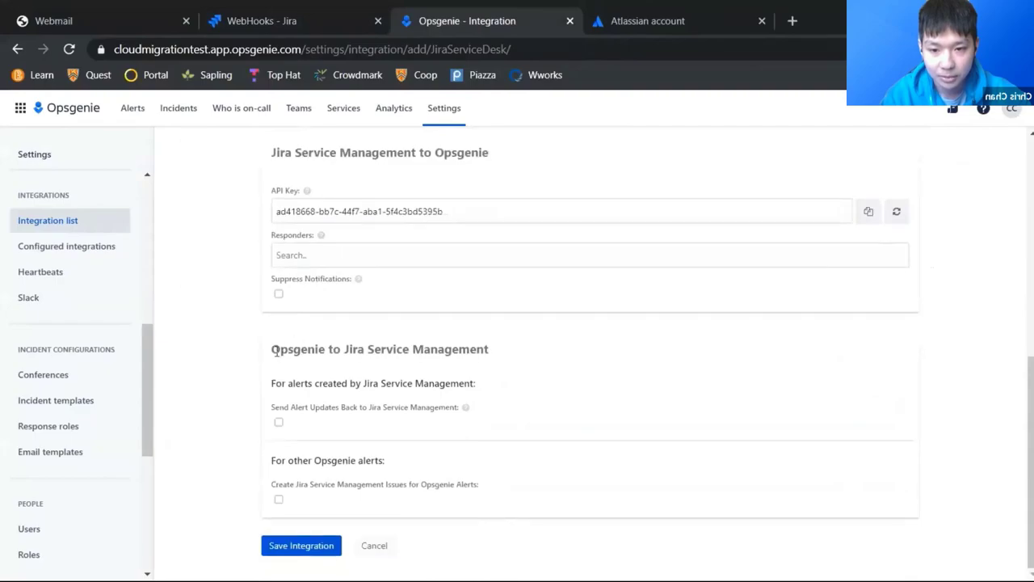
left_click_drag(274, 350, 494, 354)
left_click(488, 349)
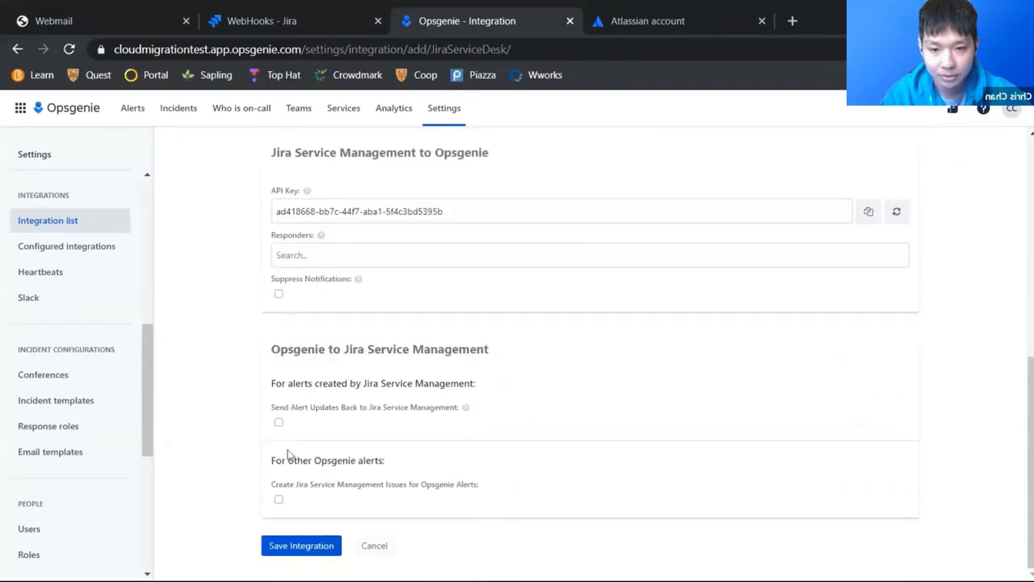
left_click(279, 422)
scroll(318, 410, "down", 4)
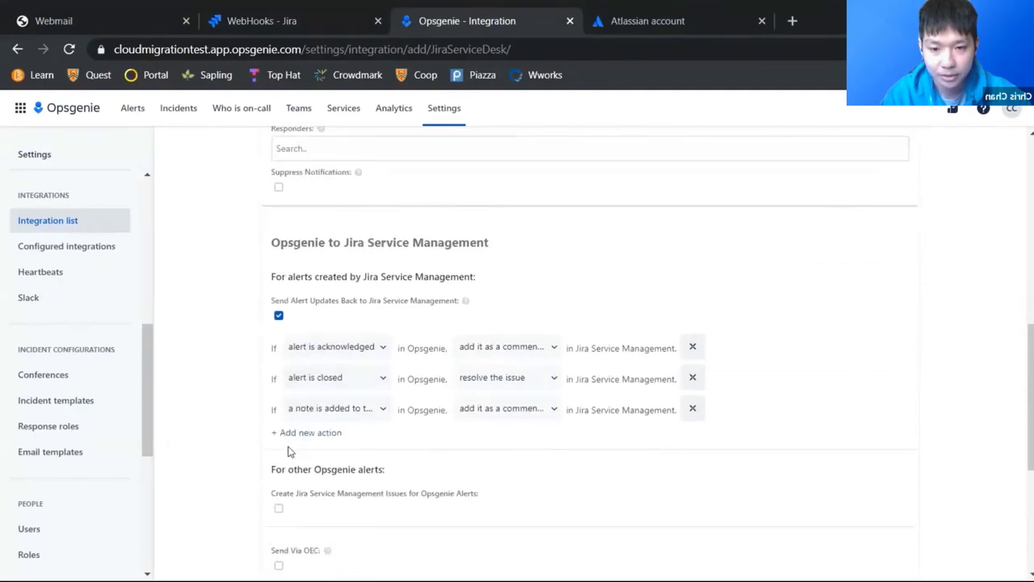
left_click(279, 347)
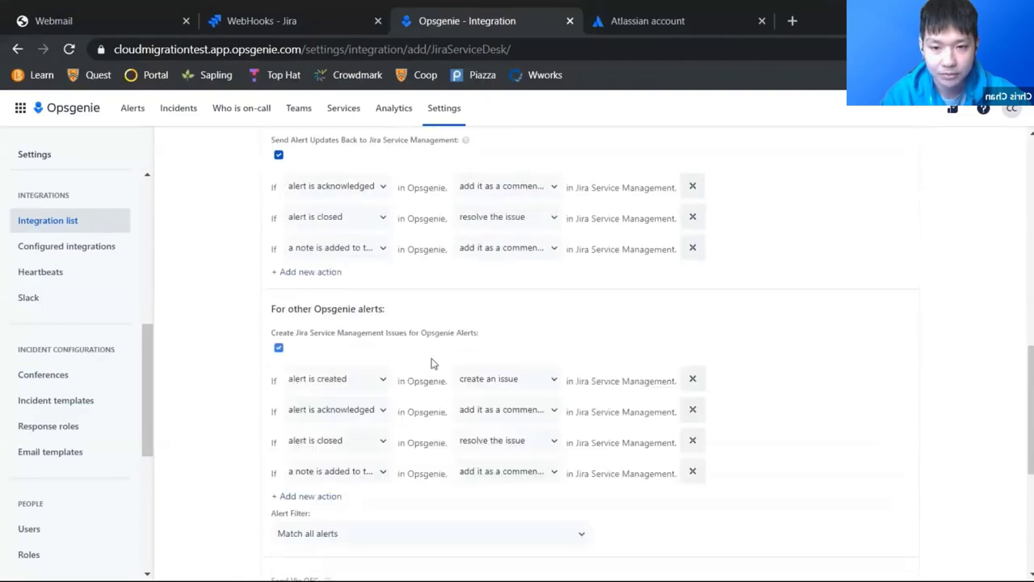
Step: Review the default rules, keeping acknowledged alerts added as issue comments
scroll(413, 277, "up", 1)
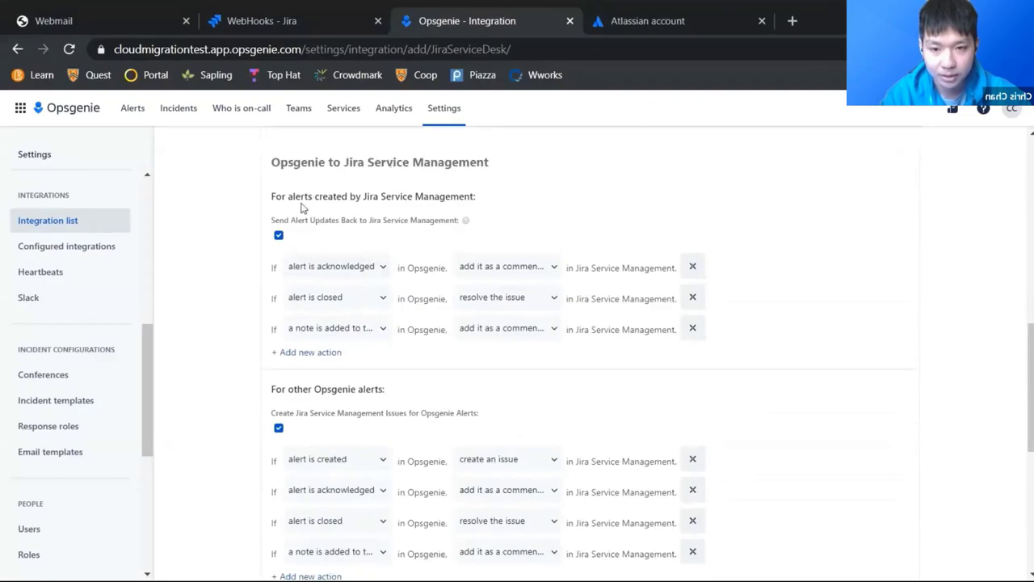
left_click_drag(331, 196, 415, 196)
left_click(455, 196)
left_click(516, 269)
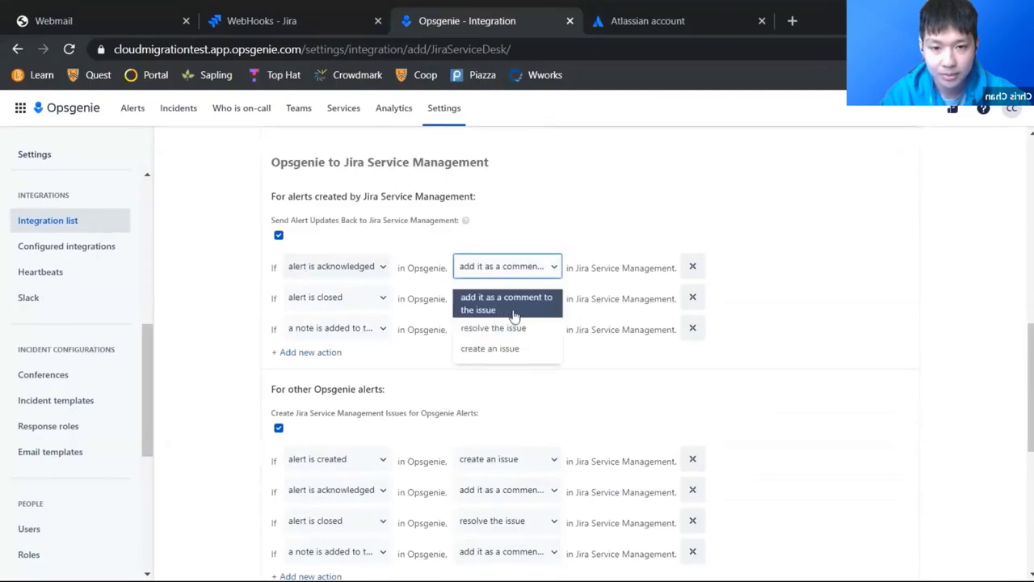
left_click(514, 313)
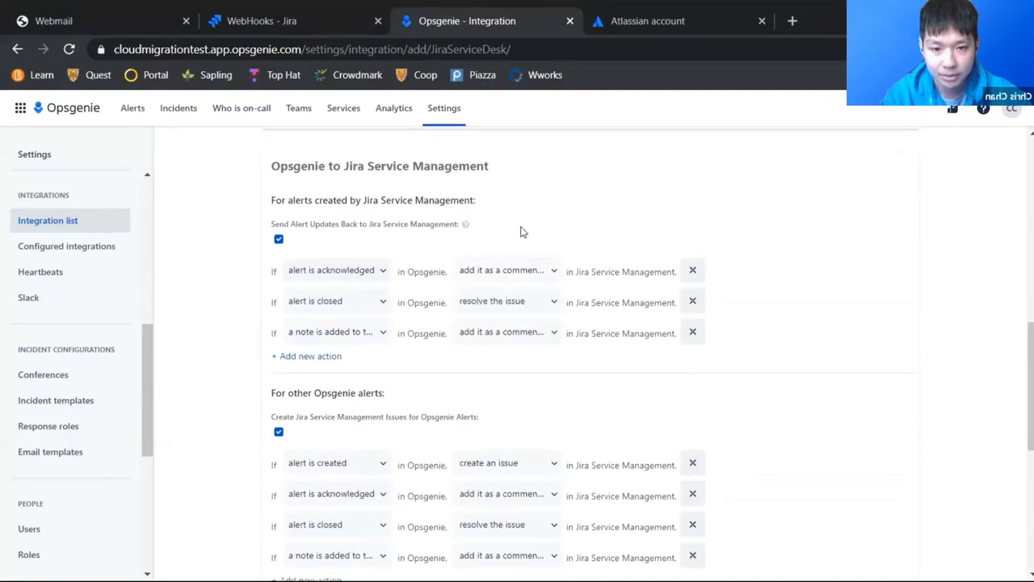
scroll(520, 232, "down", 5)
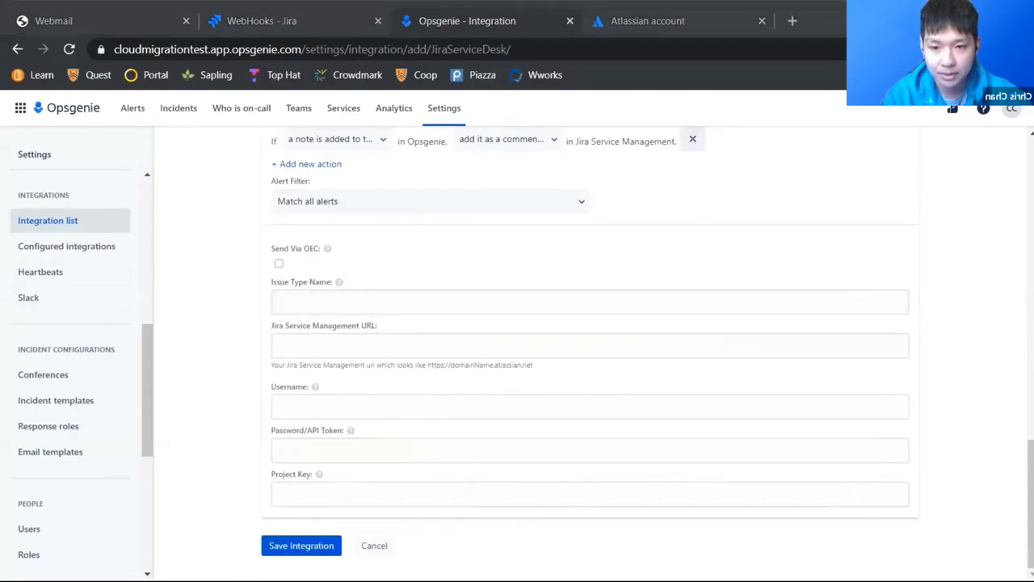
Step: Set issue type to [System] Service request and the Jira Service Management URL to the Jira site address
left_click(325, 299)
key("ctrl+v")
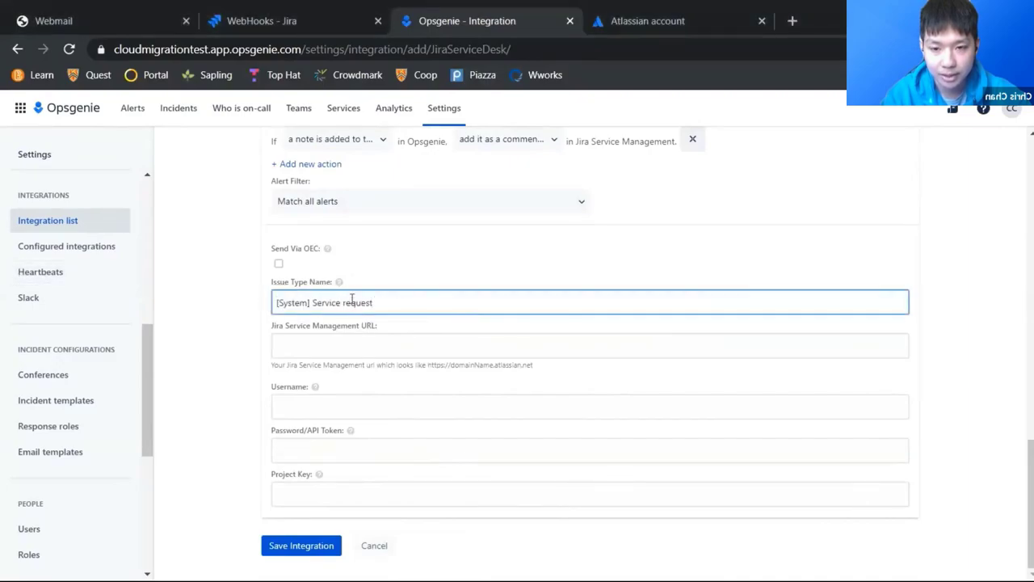
left_click(379, 343)
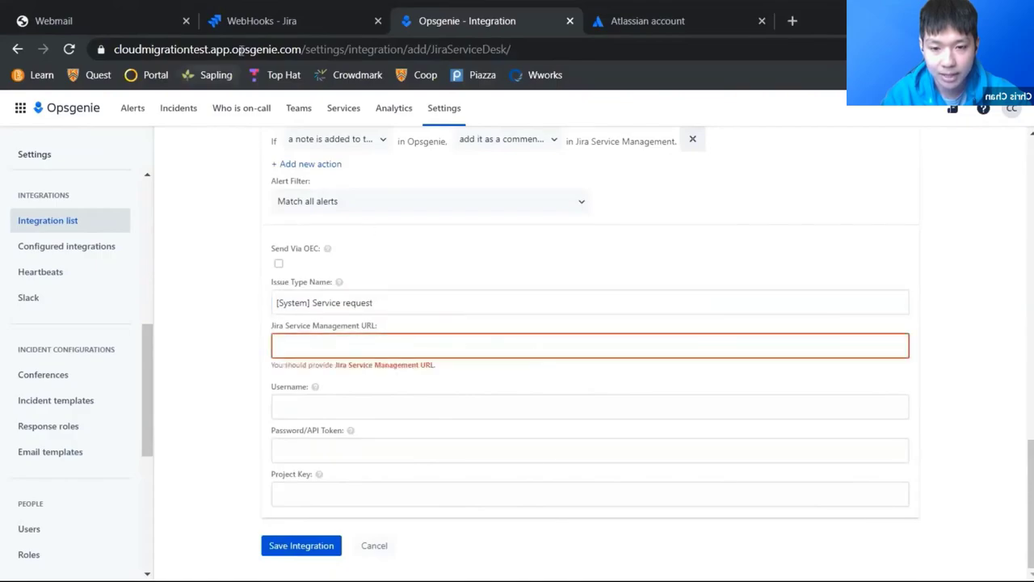
left_click(270, 23)
left_click_drag(273, 49, 111, 49)
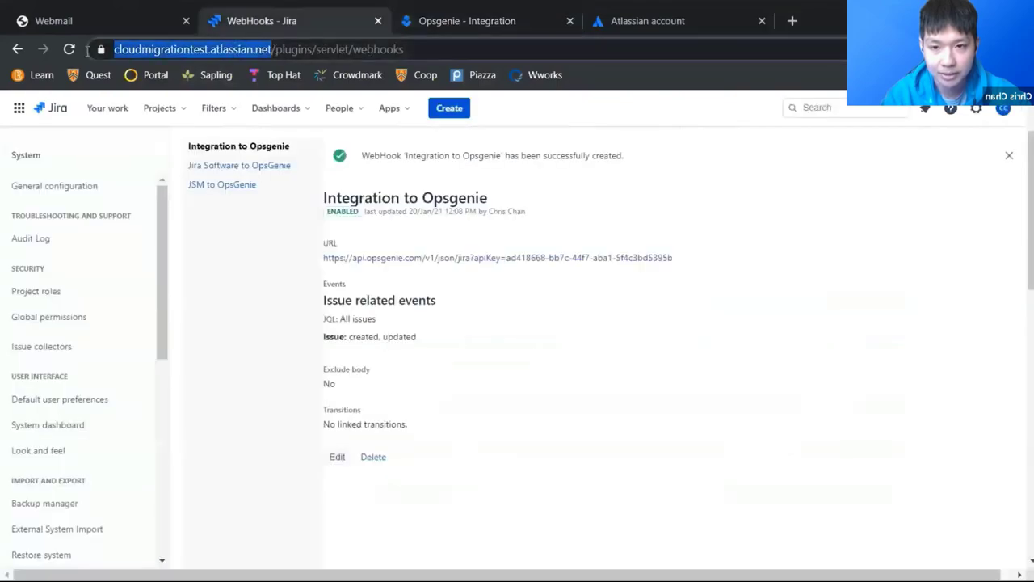
key("ctrl+c")
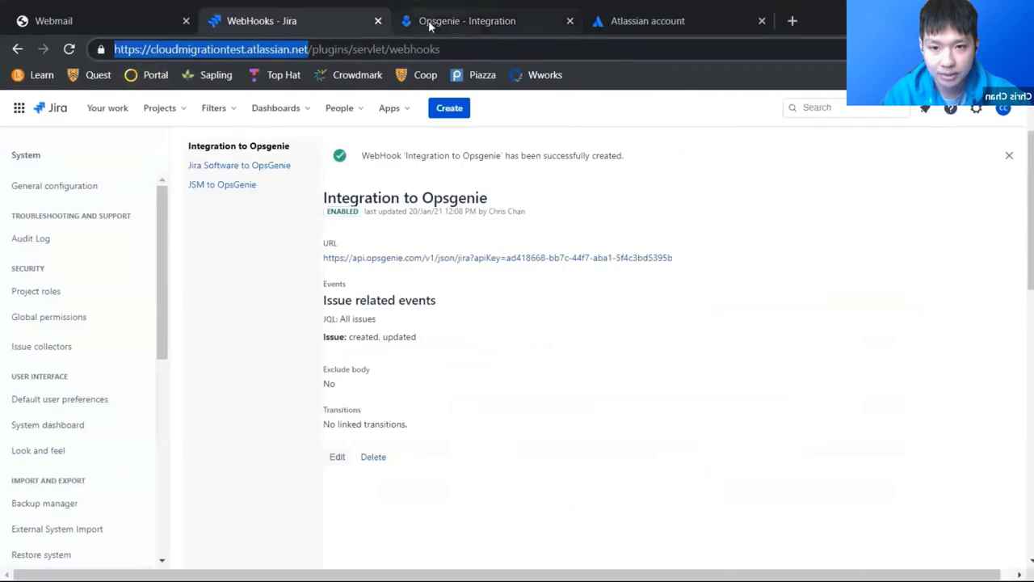
left_click(428, 21)
left_click(407, 347)
key("ctrl+v")
type("/")
left_click(477, 367)
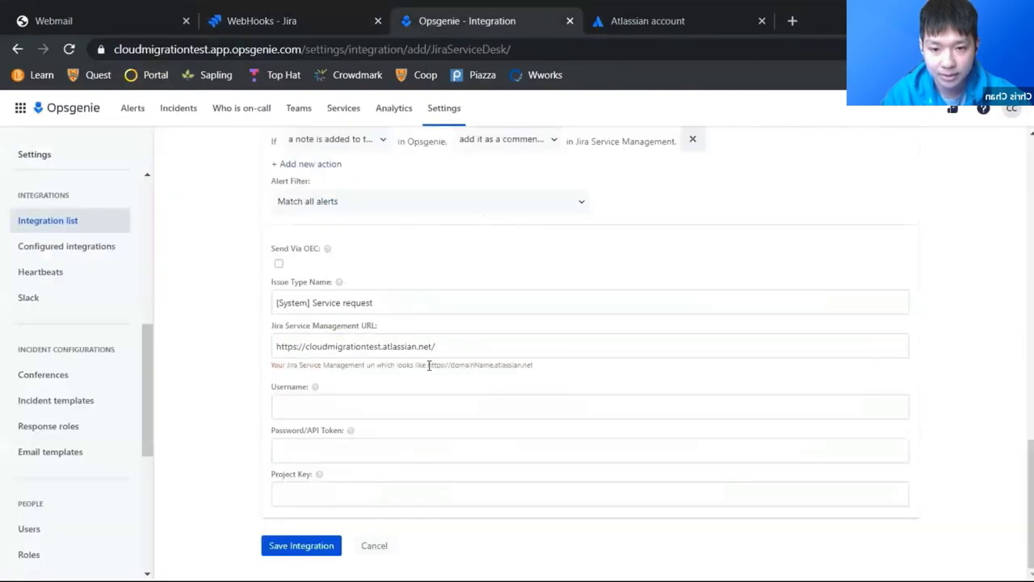
left_click_drag(428, 365, 533, 369)
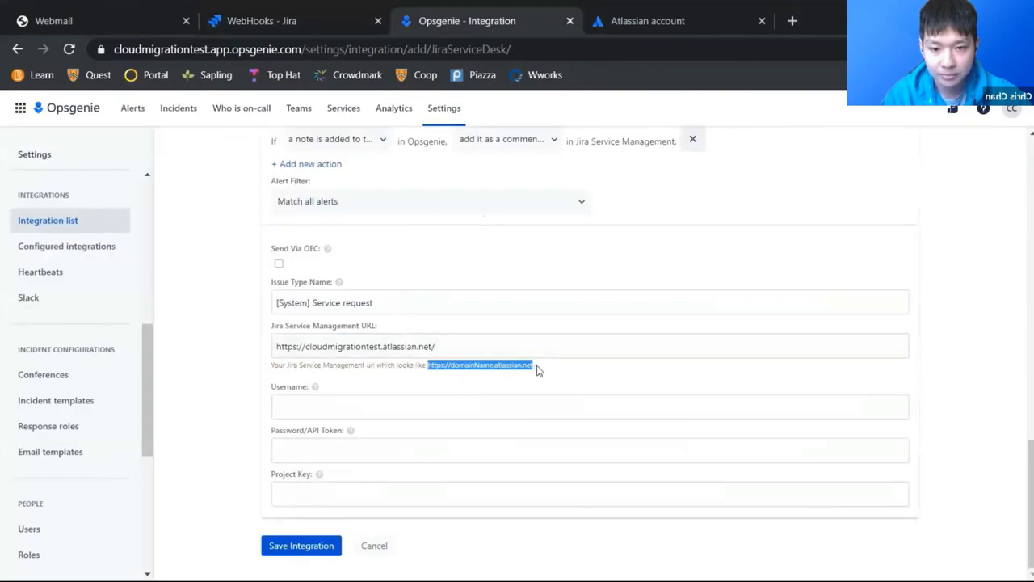
Step: Enter the Atlassian account e-mail as the username and point out the API Token field
left_click(340, 406)
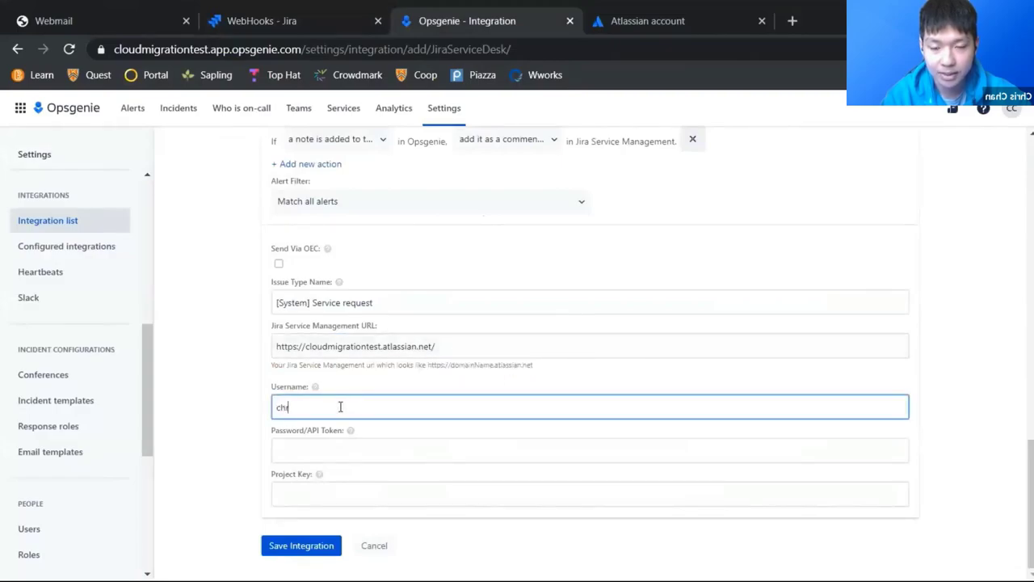
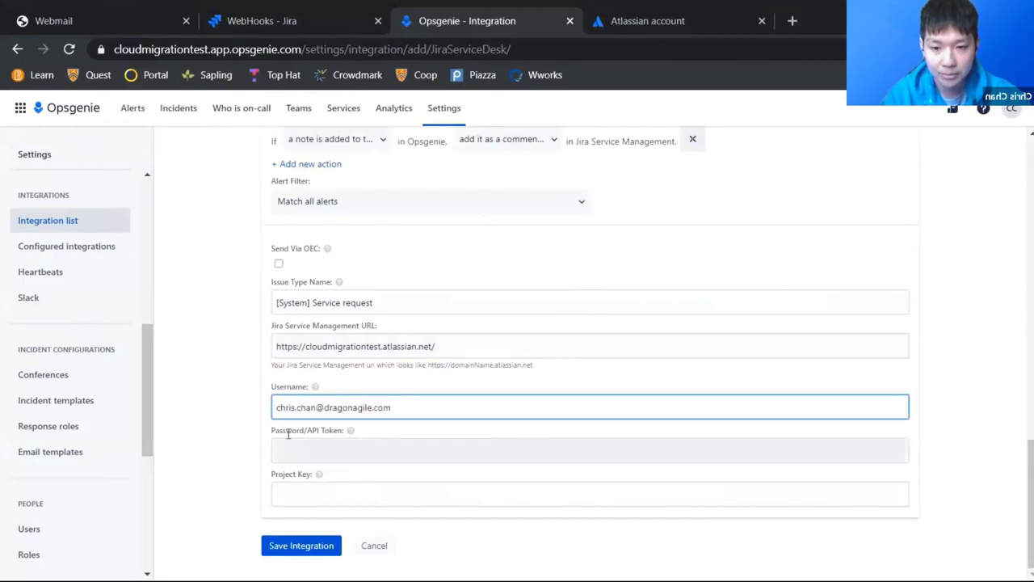
left_click_drag(307, 431, 345, 434)
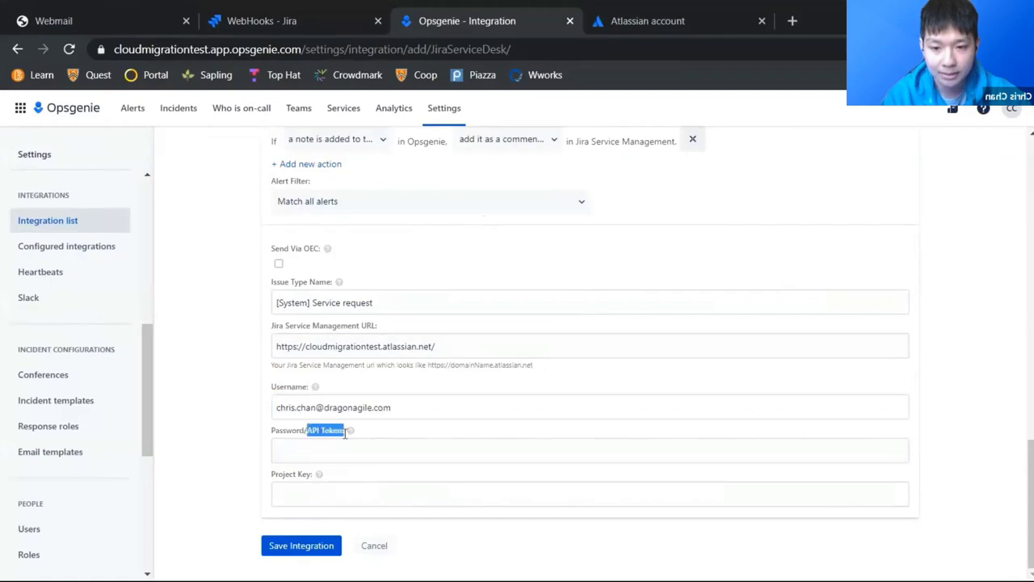
left_click(327, 433)
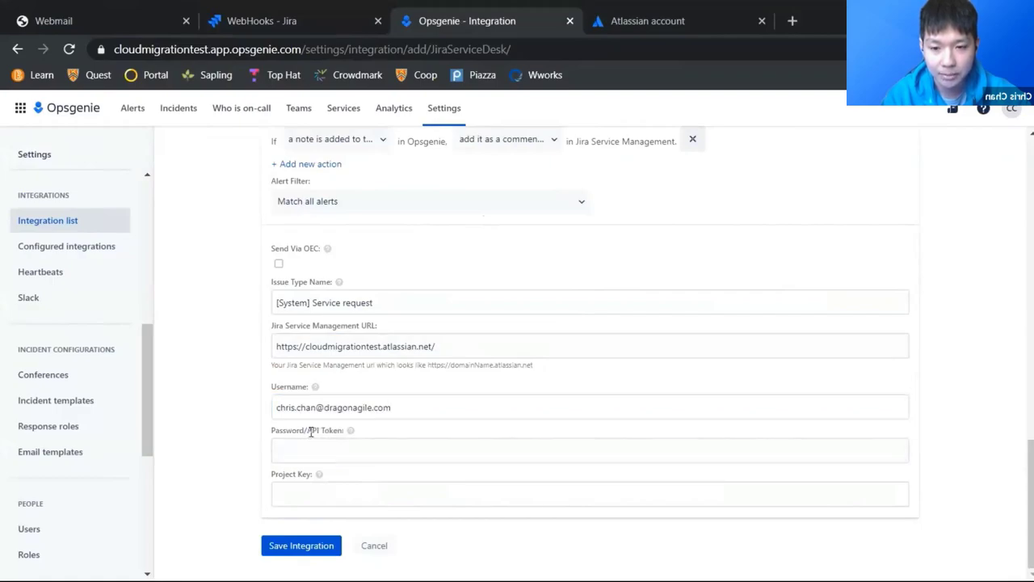
left_click_drag(309, 430, 346, 434)
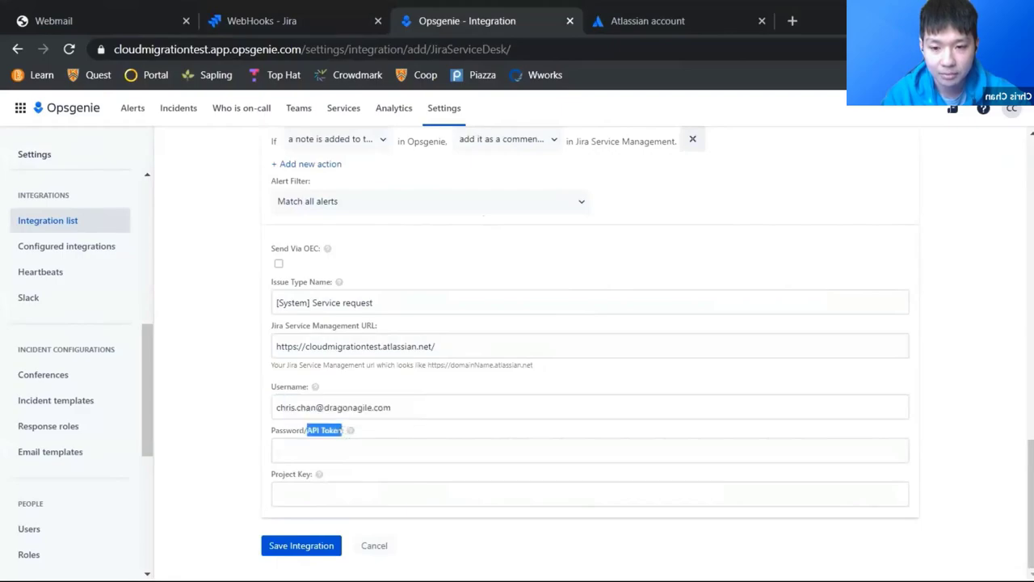
left_click(335, 434)
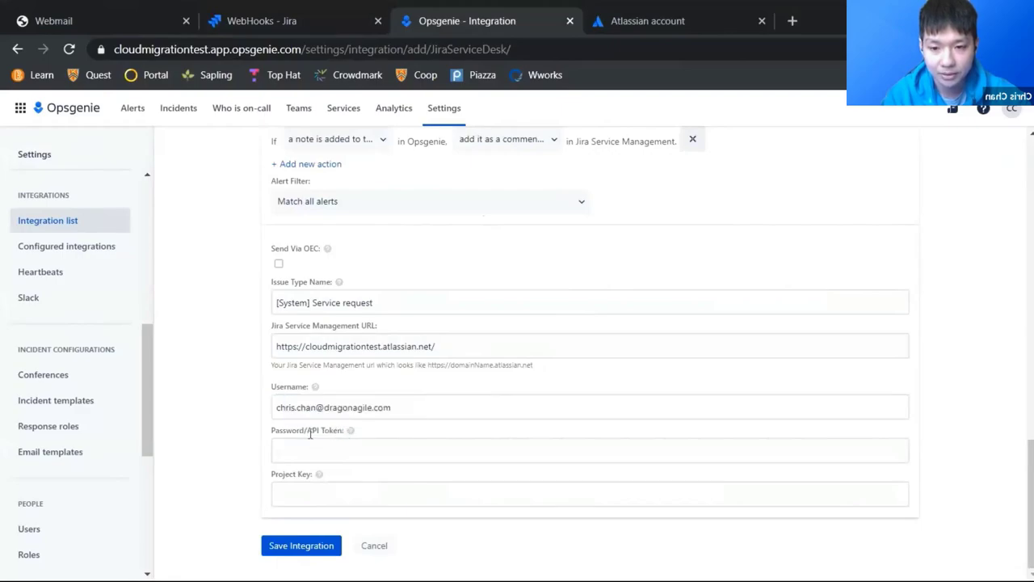
left_click_drag(317, 432, 346, 434)
left_click(345, 434)
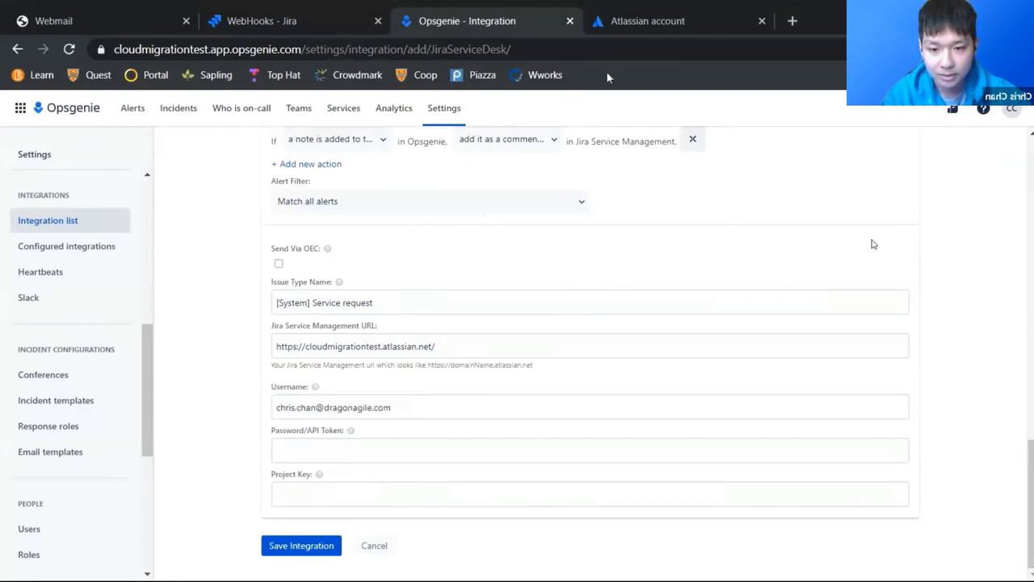
key("ctrl+Tab")
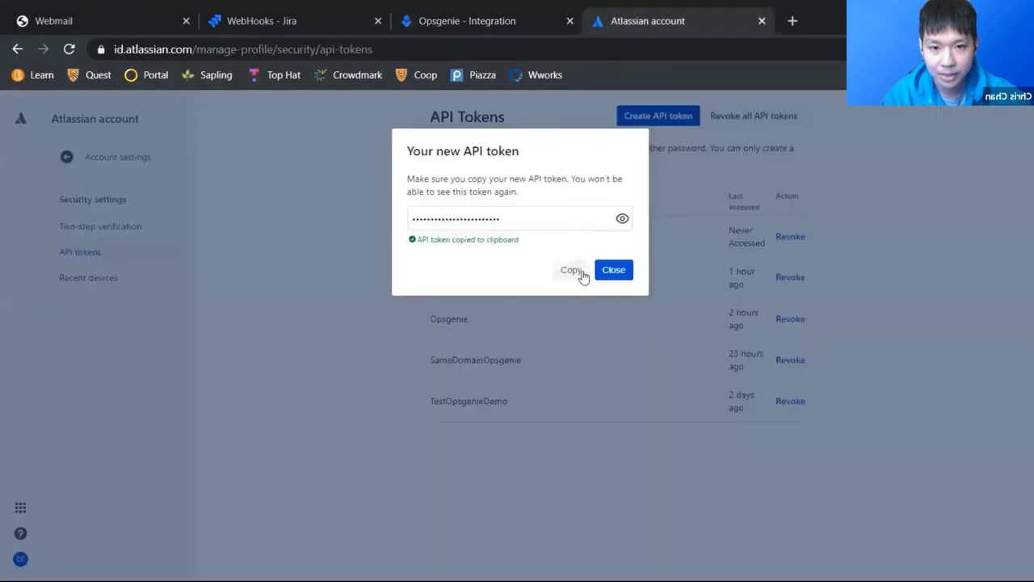
Step: Revoke the existing Test API token in the Atlassian account
left_click(608, 270)
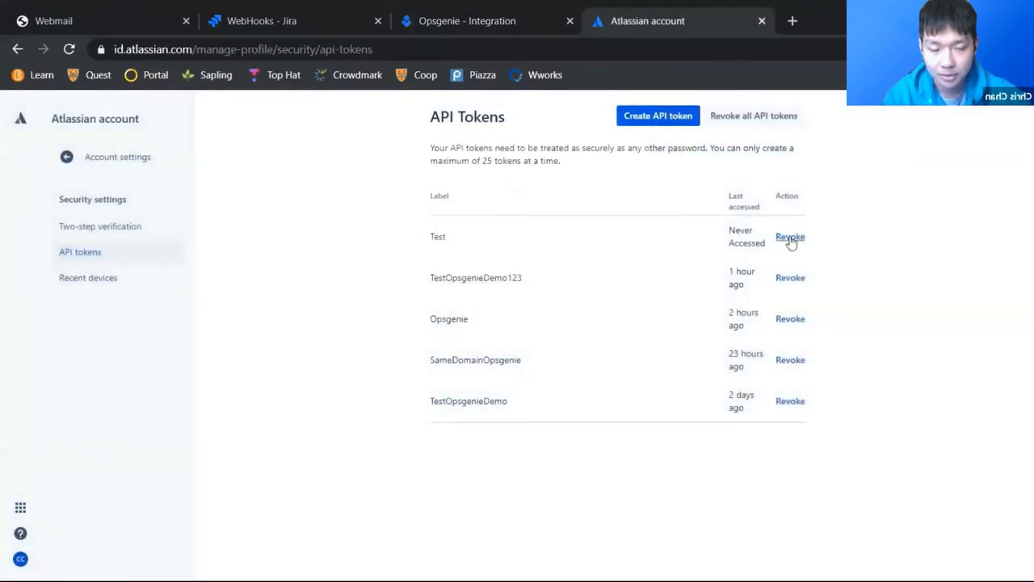
left_click(789, 237)
left_click(623, 234)
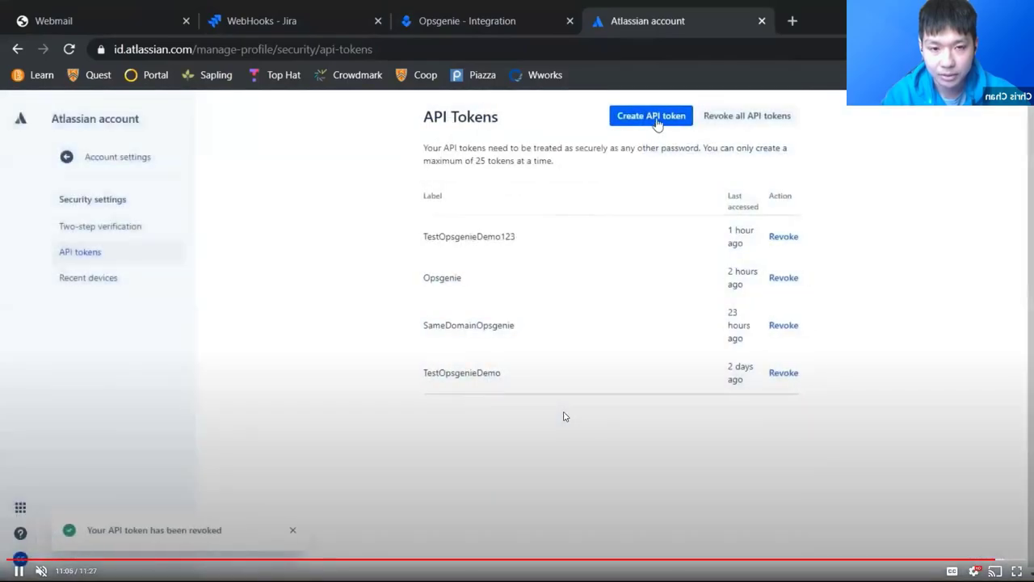
Step: Create a new API token labelled Test and copy it
left_click(656, 119)
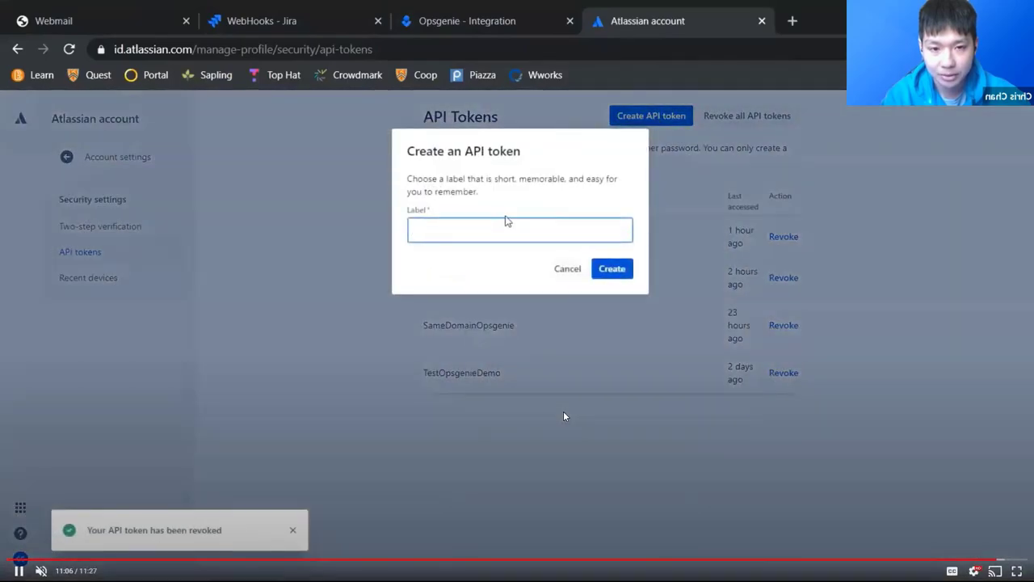
type("R")
key("BackSpace")
type("Test")
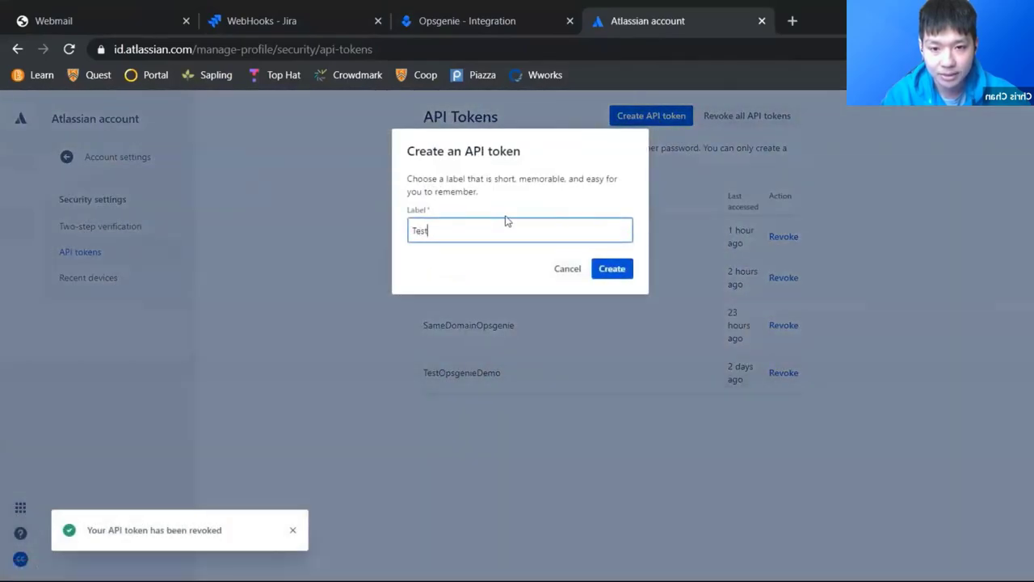
left_click(622, 269)
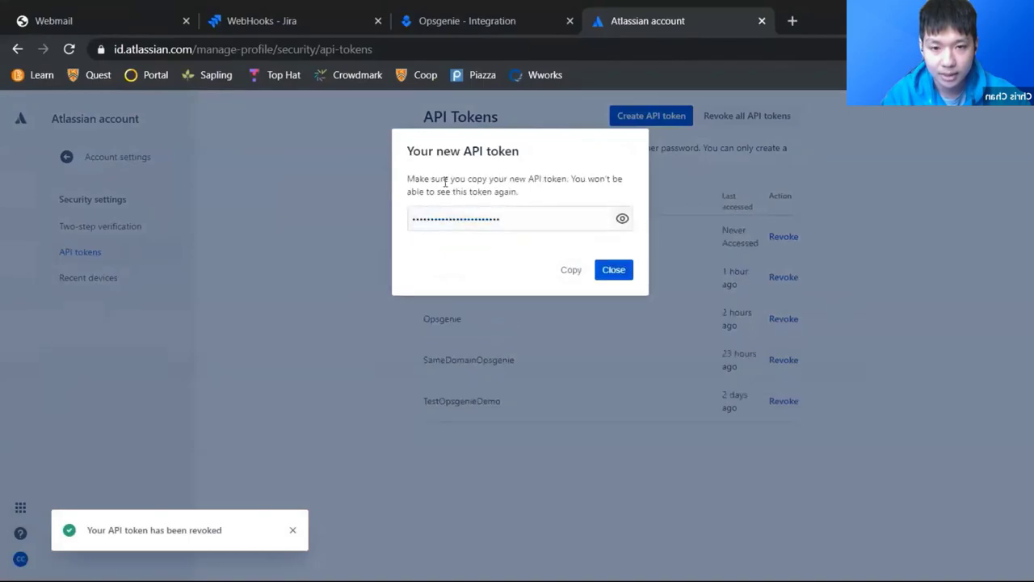
left_click(568, 269)
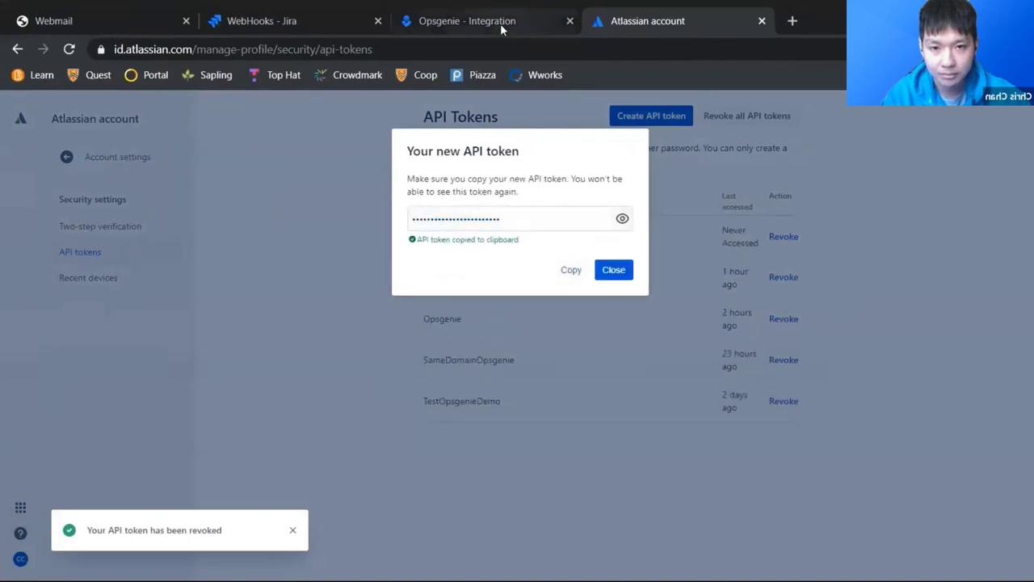
left_click(500, 23)
Step: Paste the API token, confirm the Jira project key, and save the integration with key IT
left_click(351, 453)
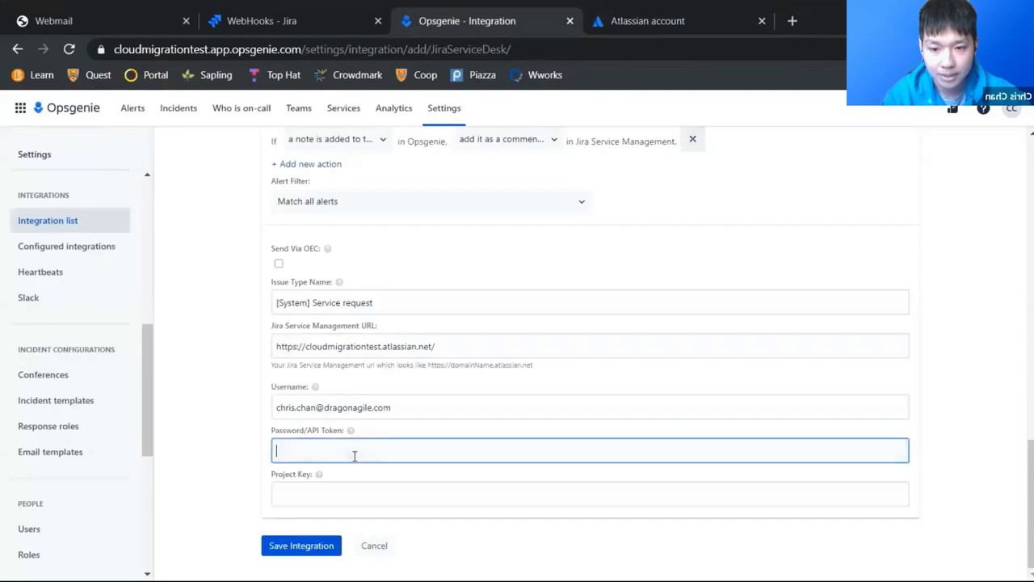
key("ctrl+v")
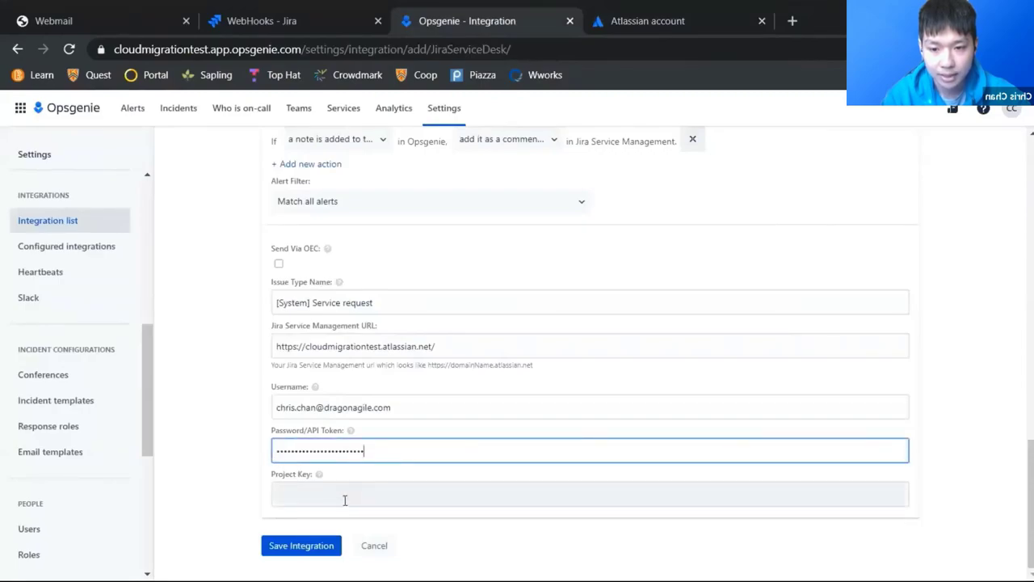
left_click(283, 24)
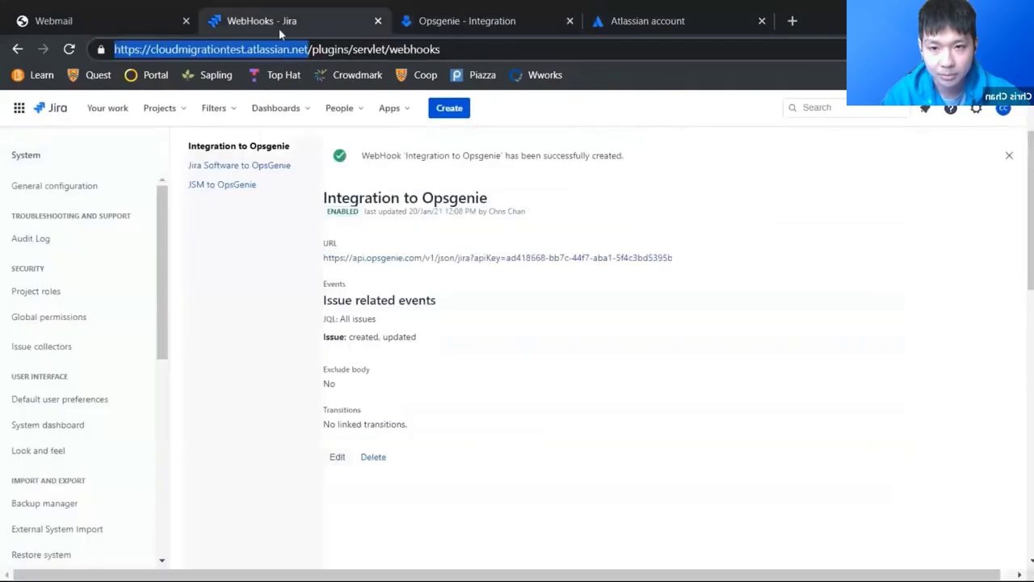
left_click(171, 108)
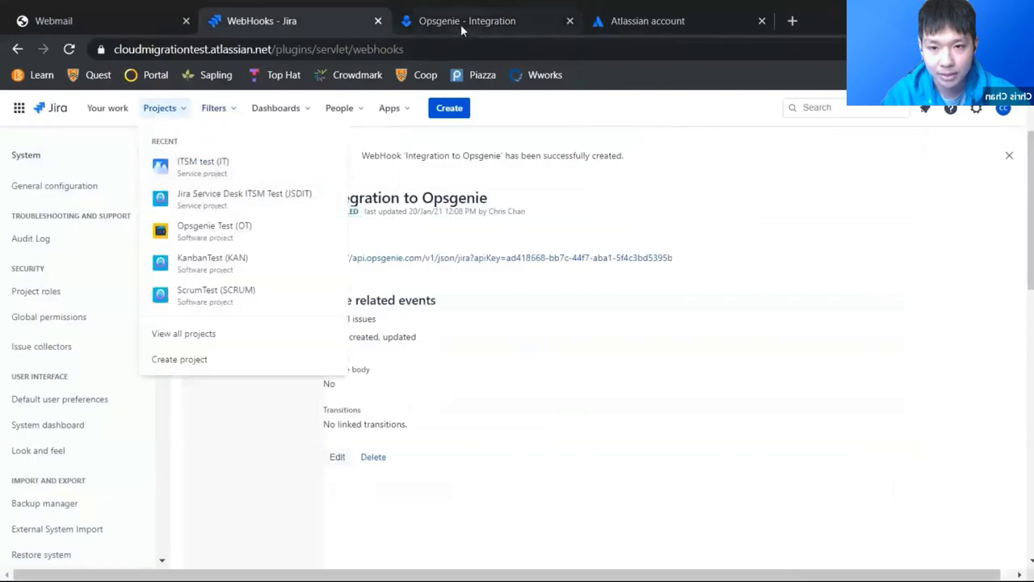
left_click(460, 23)
left_click(412, 493)
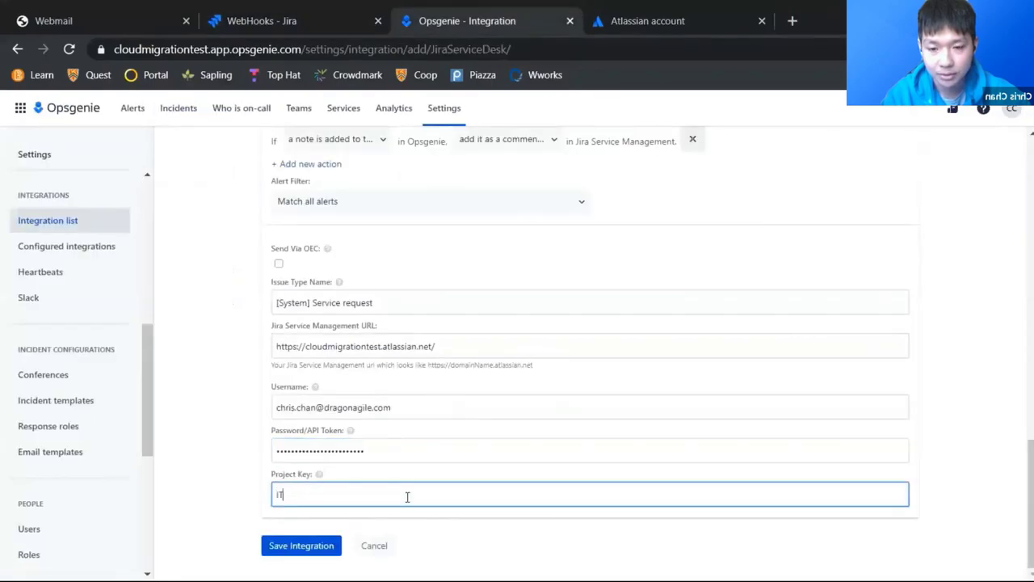
left_click(306, 549)
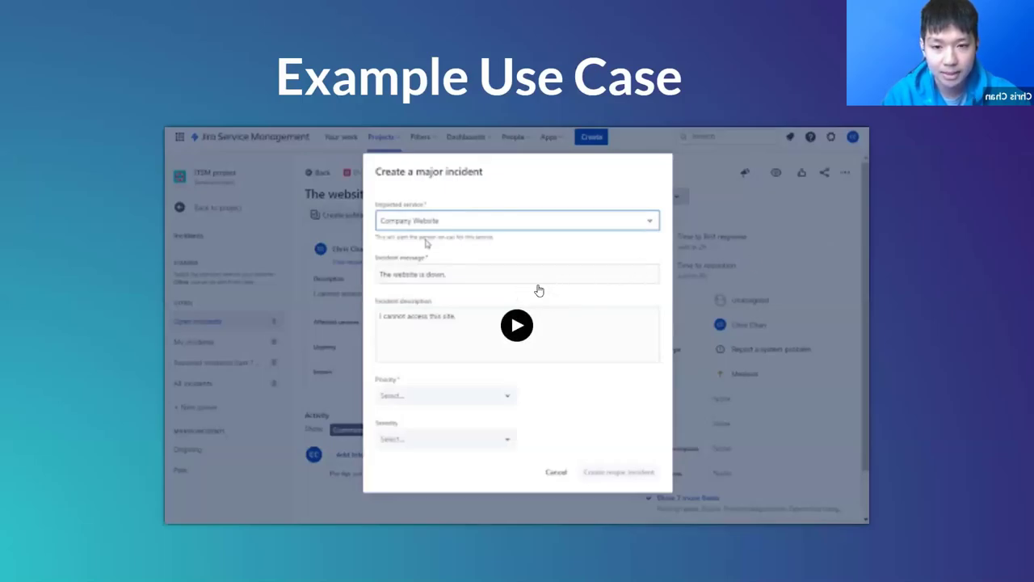
Step: Play the embedded demo video until the Help Center portal welcome page appears
left_click(516, 324)
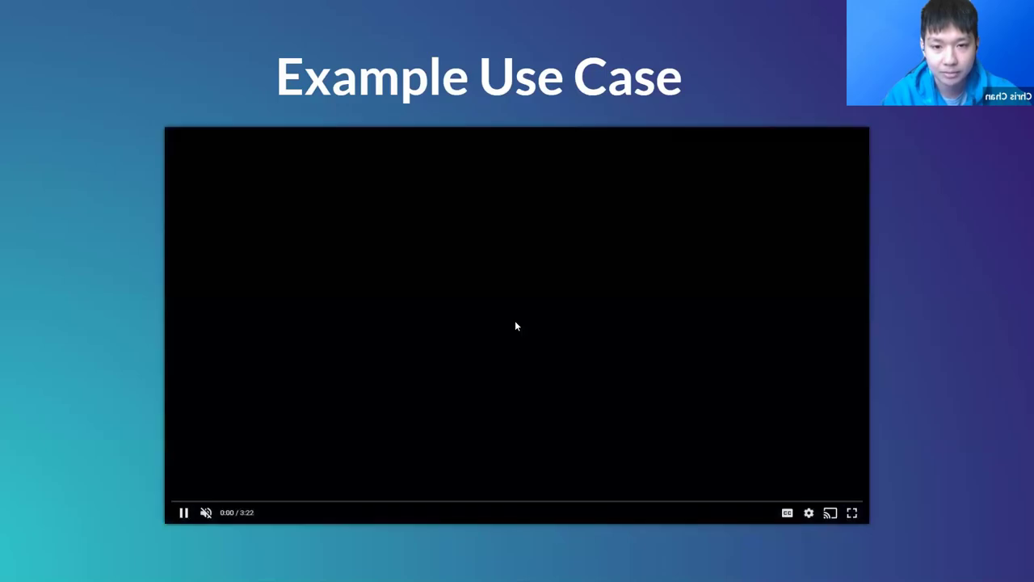
mouse_move(61, 469)
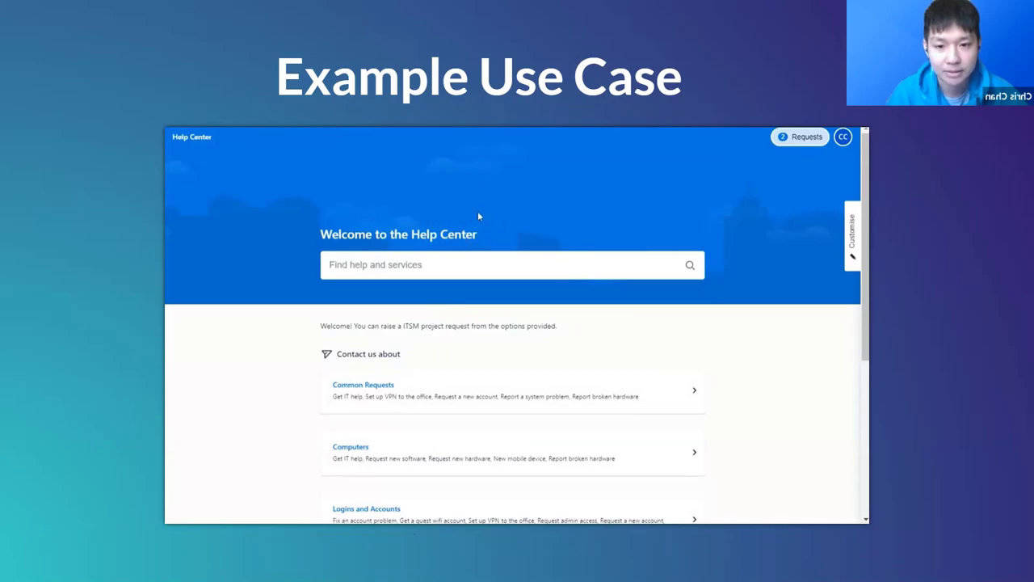
Step: Start a Report a system problem request with summary 'The website is down'
scroll(485, 323, "down", 2)
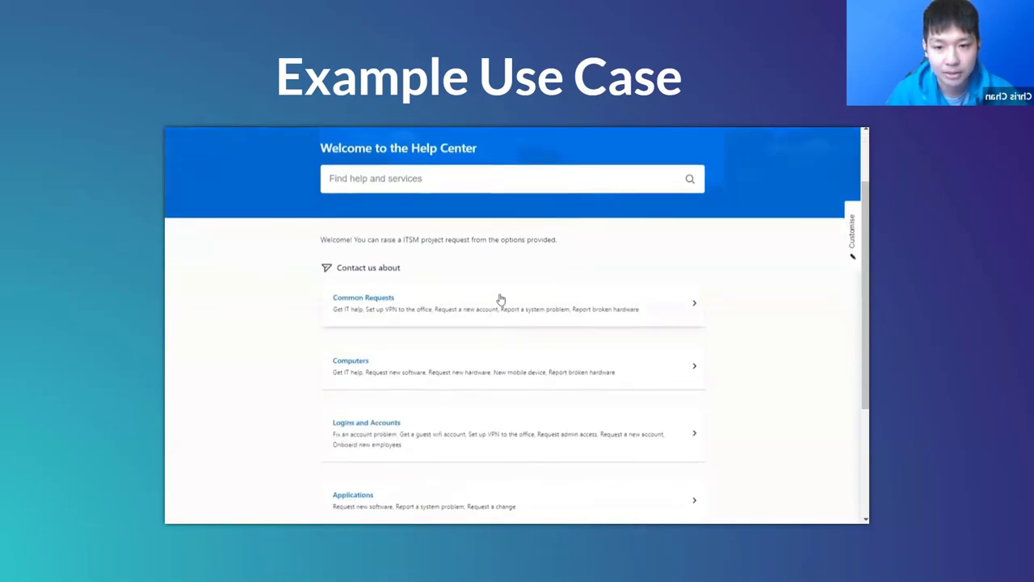
left_click(500, 300)
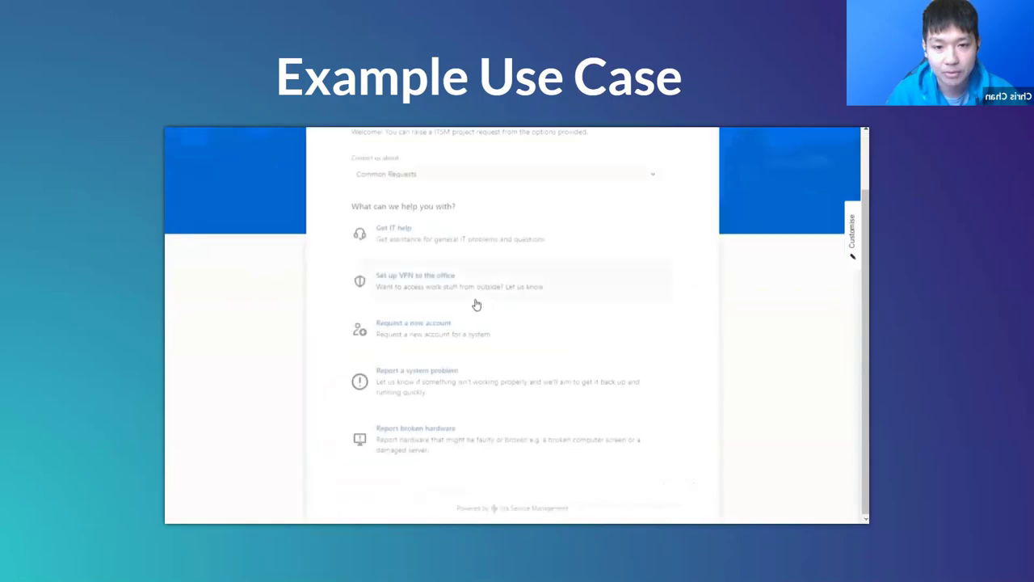
left_click(493, 372)
left_click(456, 333)
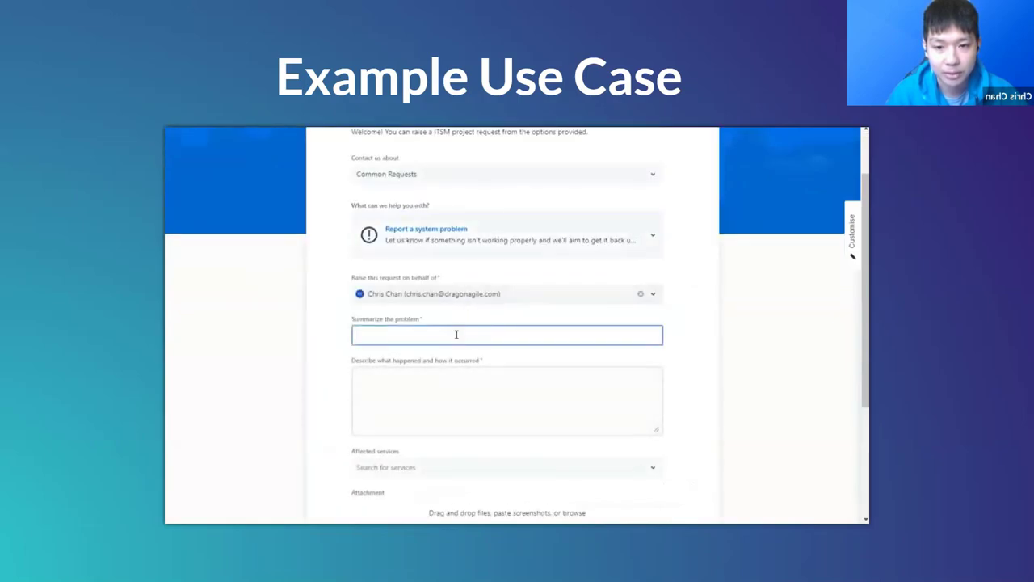
type("The webs")
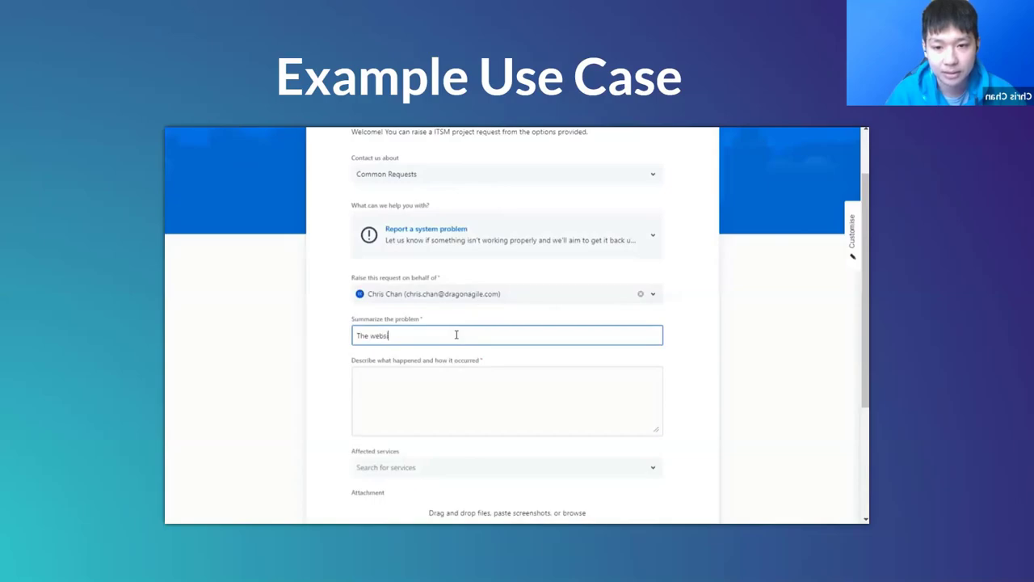
type("ite is down.")
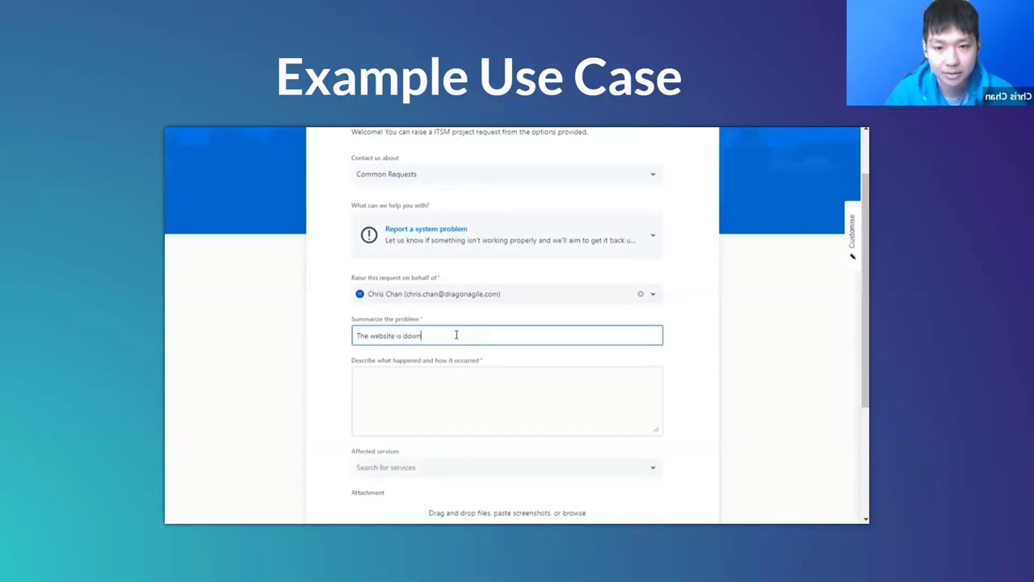
left_click(510, 385)
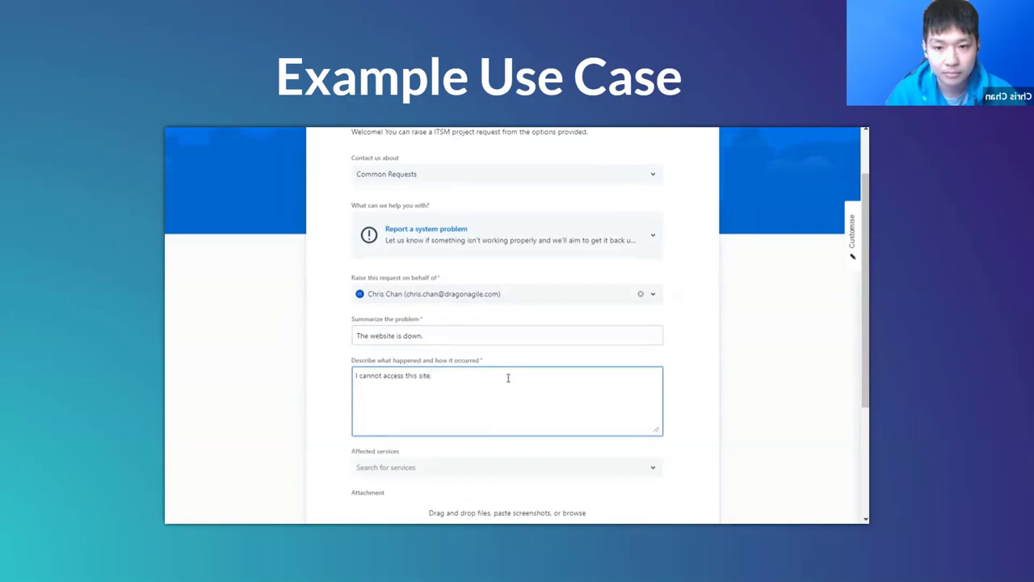
Step: Choose Company Website as the affected service and submit the request
scroll(508, 377, "down", 3)
left_click(510, 316)
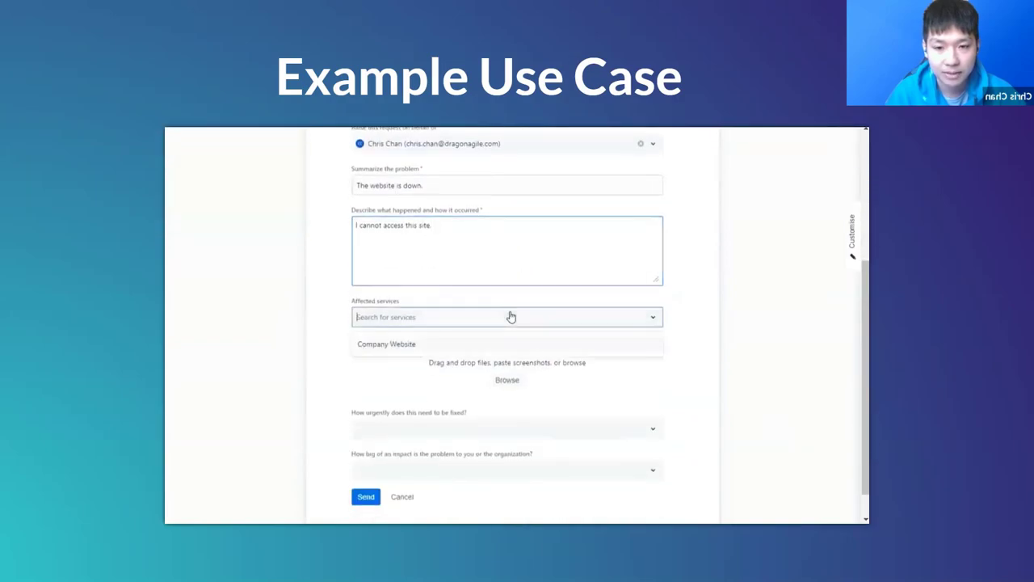
left_click(484, 348)
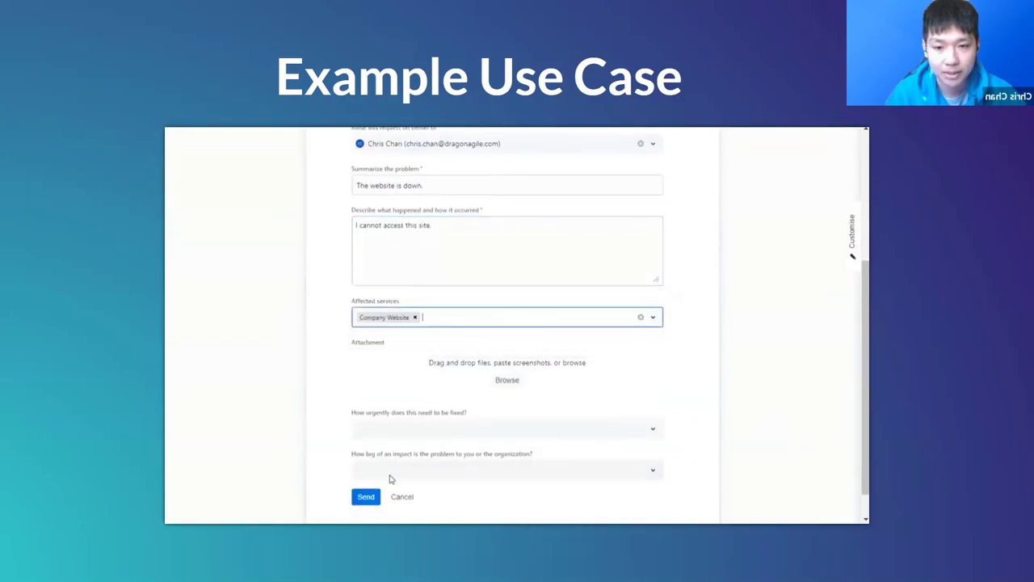
left_click(365, 497)
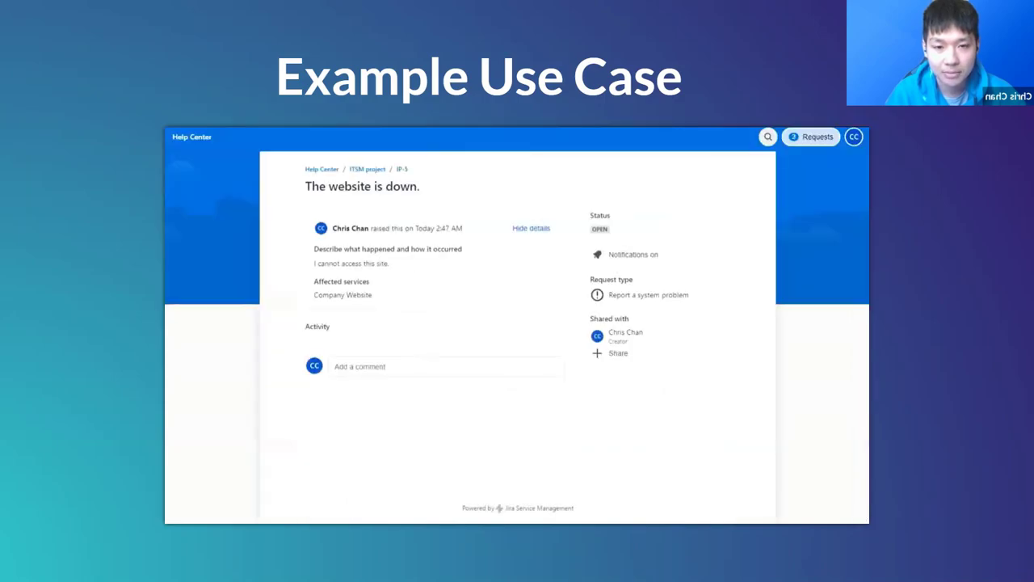
Step: Escalate incident IP-5 'The website is down.' to a P1 - Critical major incident
key("ctrl+Tab")
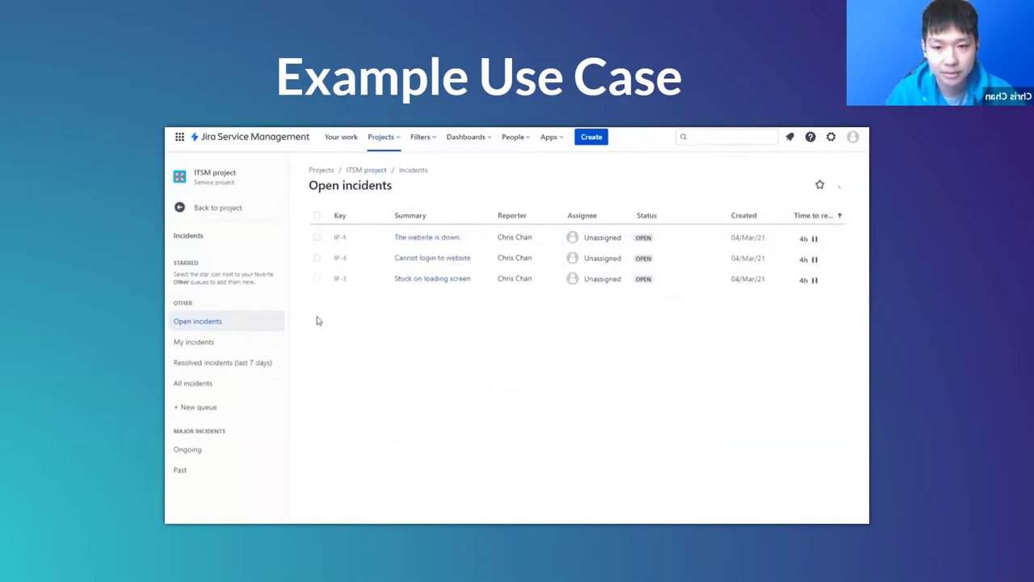
left_click(428, 238)
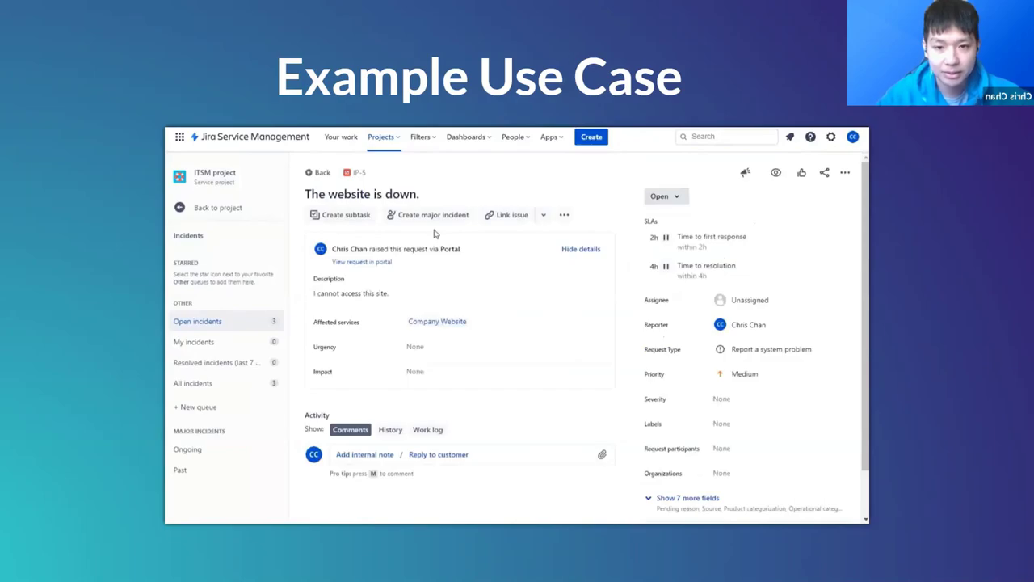
left_click(443, 216)
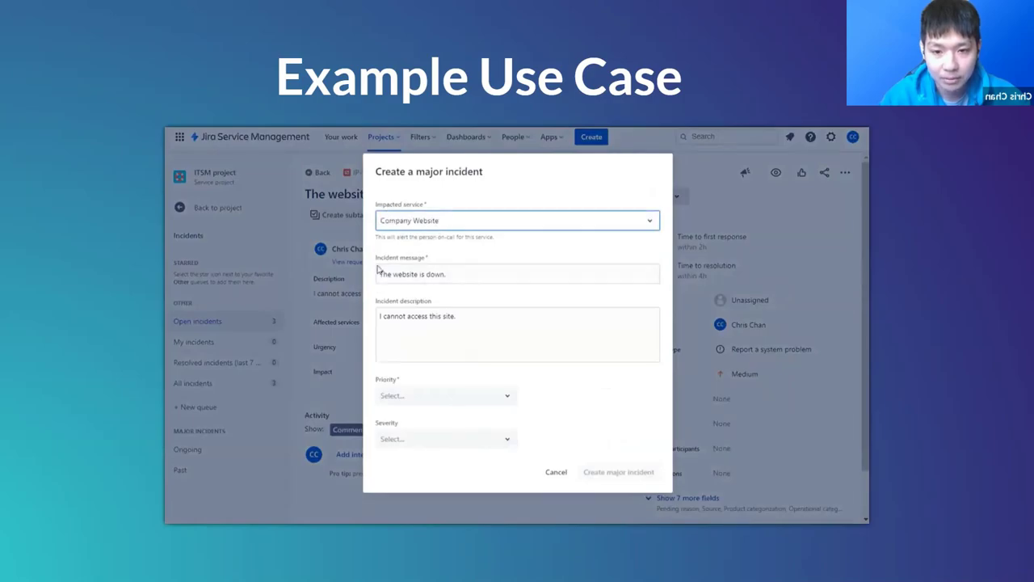
left_click(487, 394)
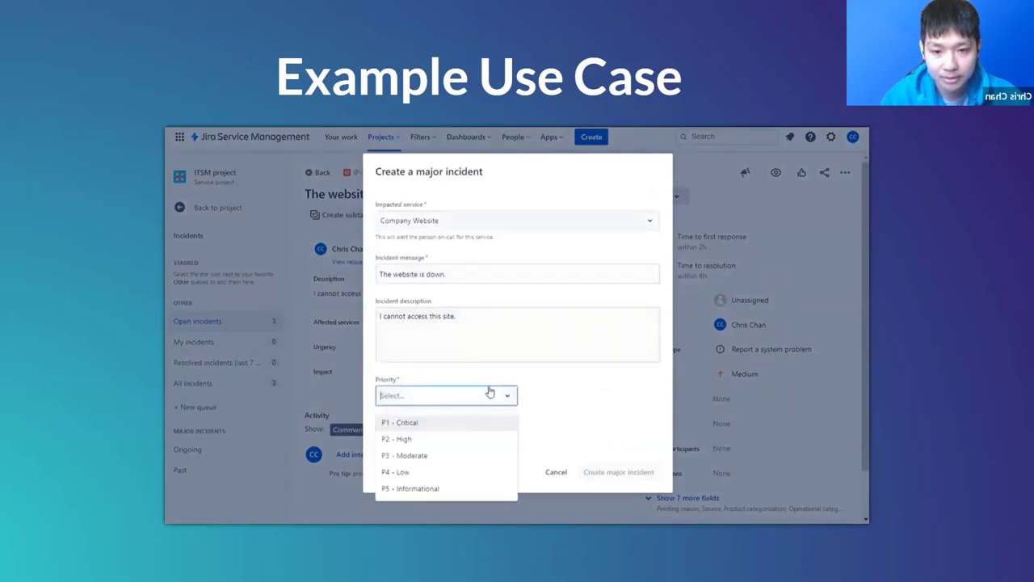
left_click(443, 422)
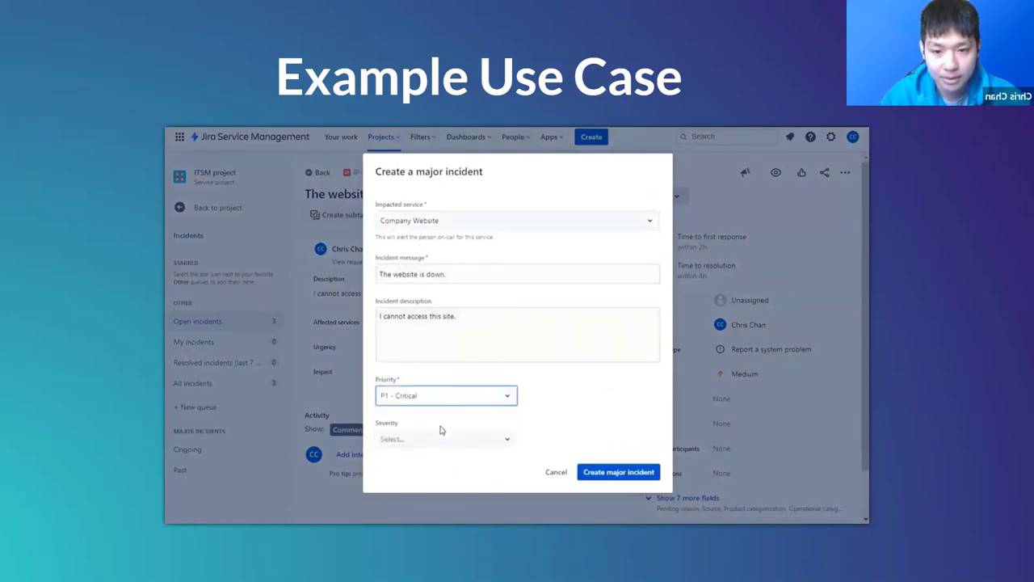
left_click(614, 473)
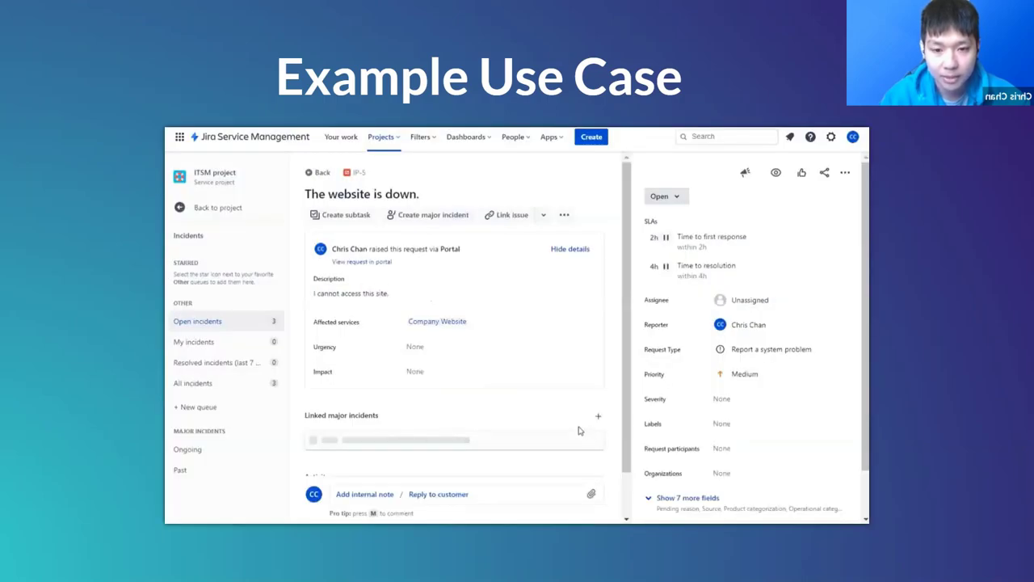
Step: Go back to the project and open Operations Alerts to view Opsgenie incident #4
scroll(442, 419, "down", 1)
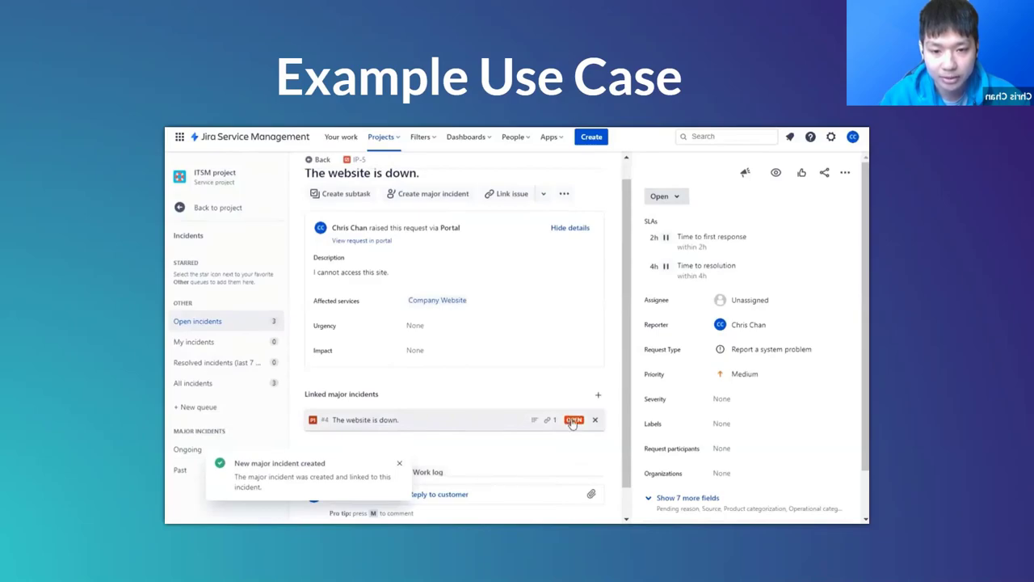
left_click(574, 422)
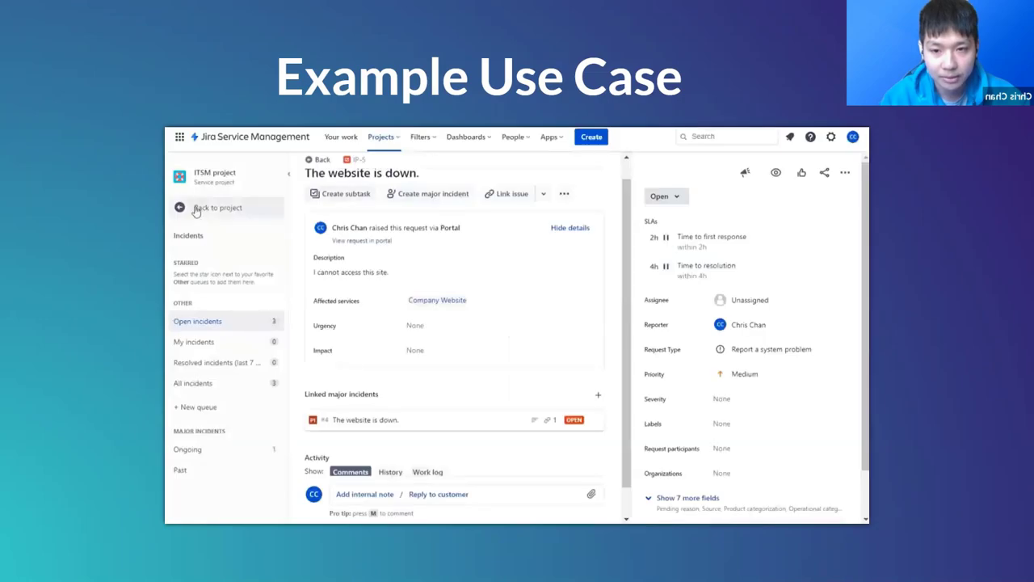
left_click(200, 208)
scroll(203, 355, "down", 3)
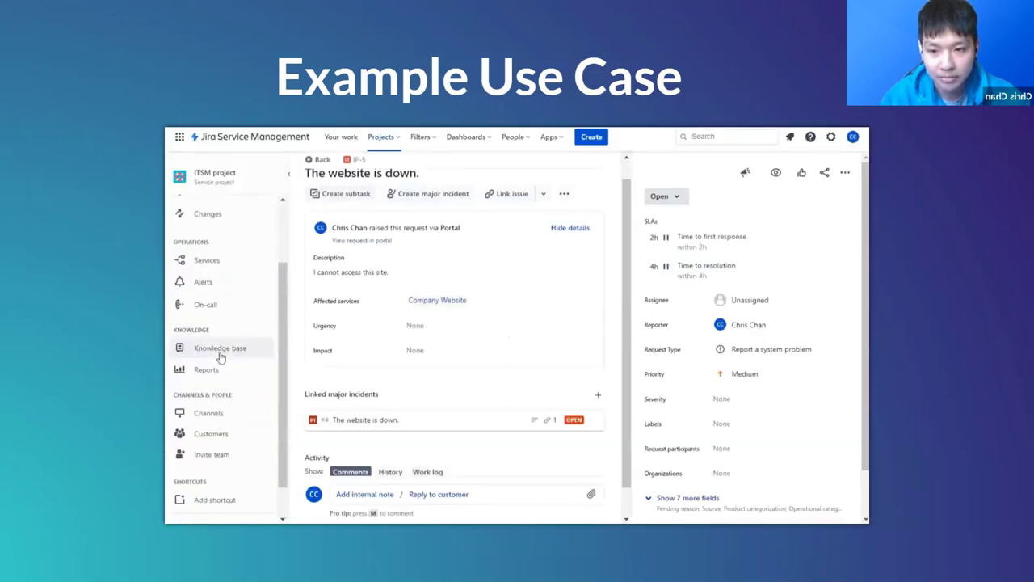
scroll(202, 275, "up", 1)
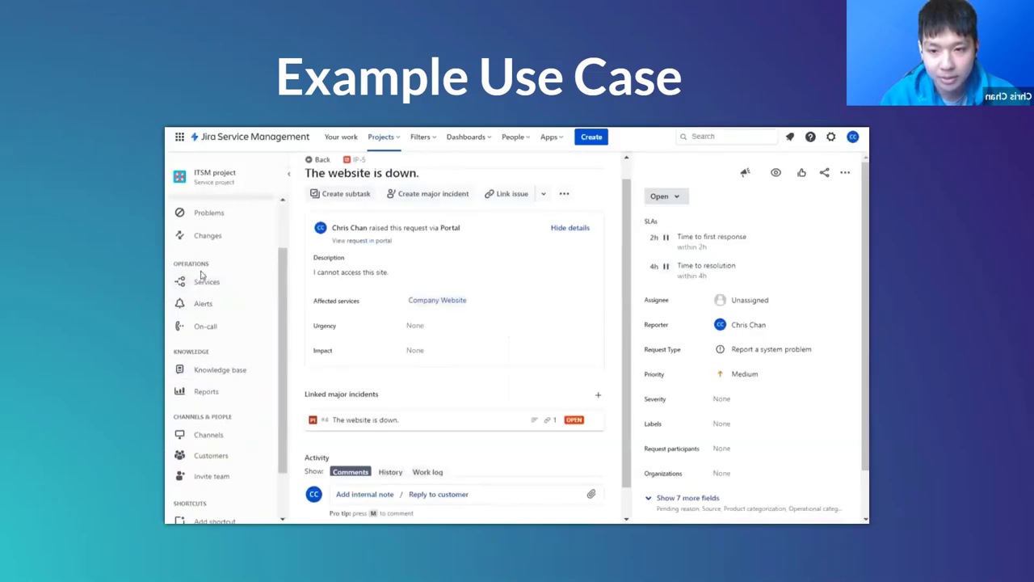
left_click(265, 302)
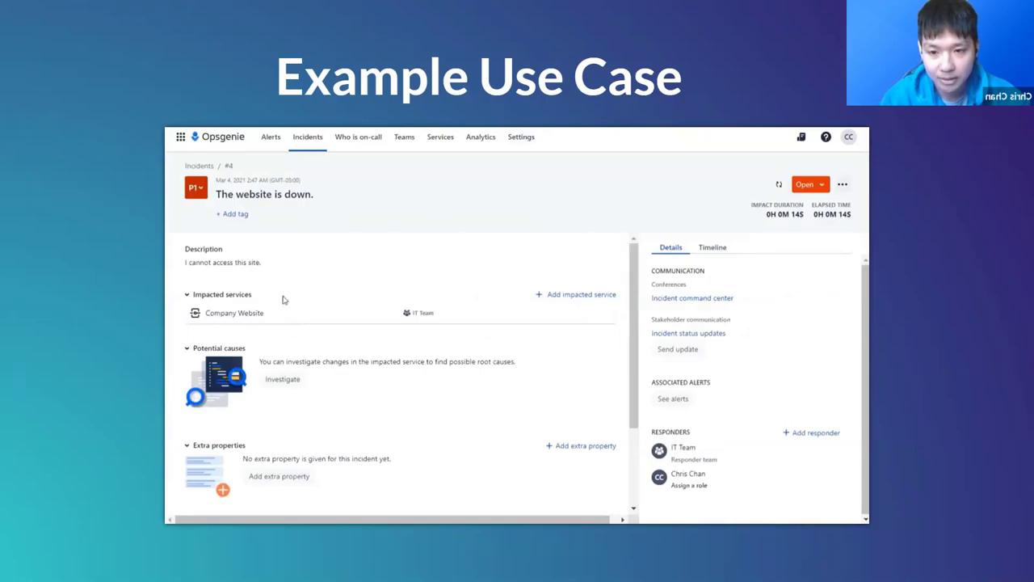
Step: Add Deployment #18 commits 8cdb463 and 5215482 as potential causes of incident #4
scroll(293, 312, "down", 1)
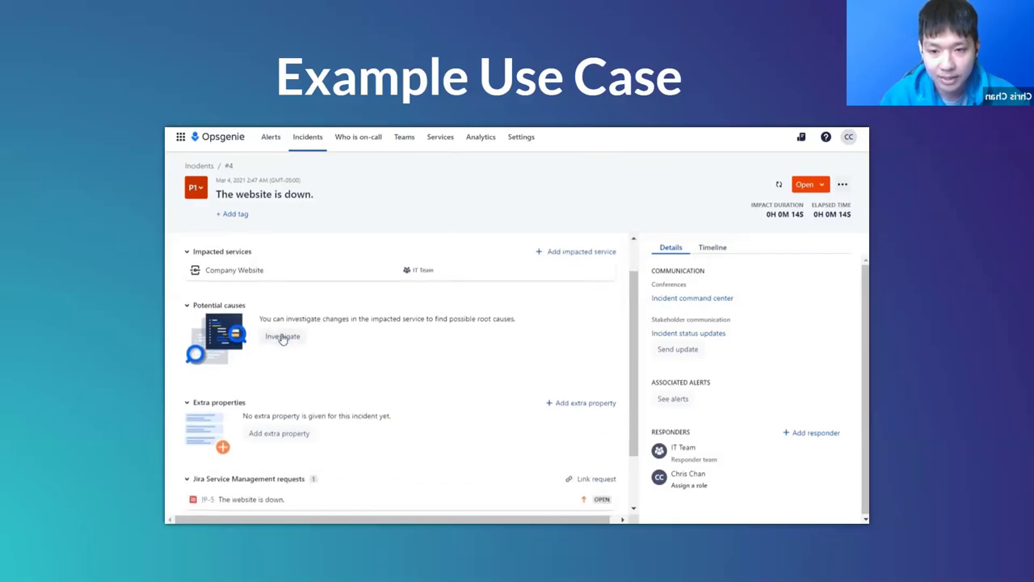
left_click(282, 337)
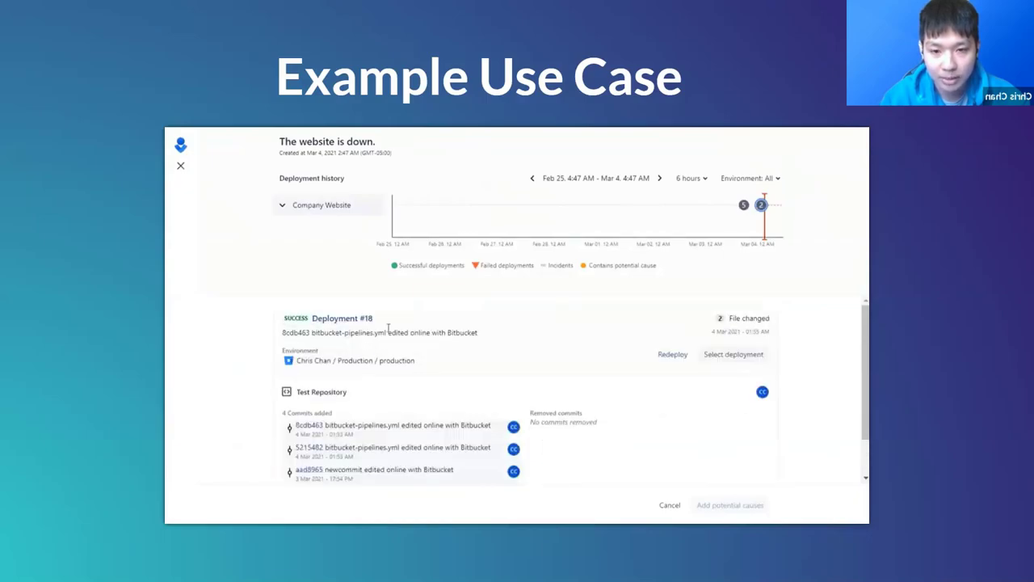
scroll(442, 356, "down", 1)
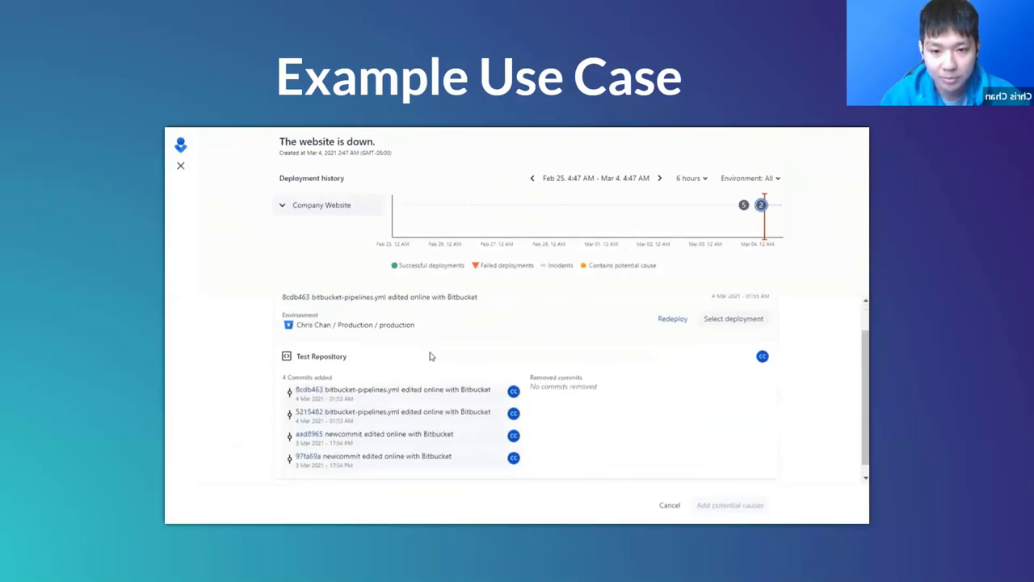
left_click(503, 386)
left_click(503, 409)
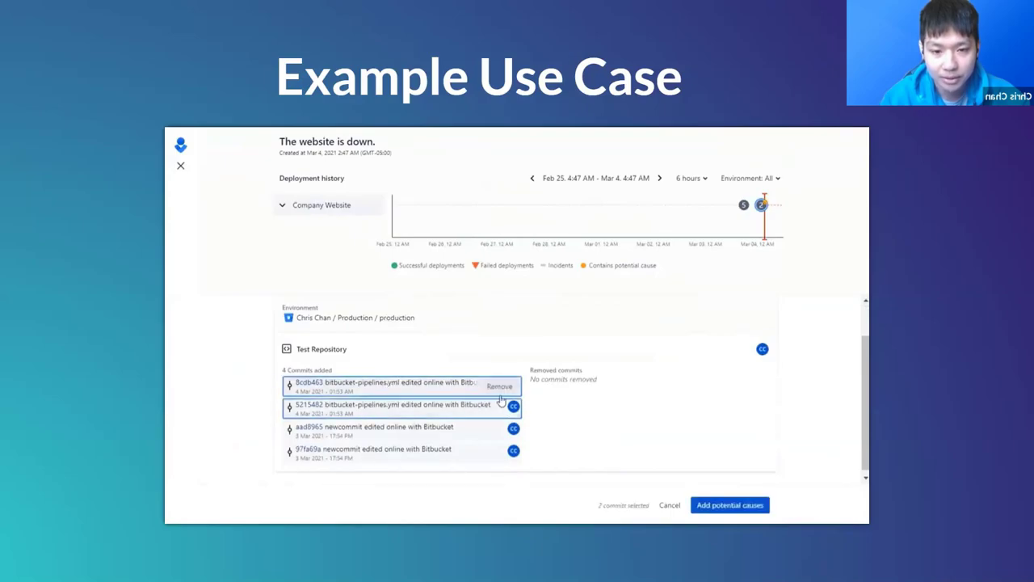
left_click(737, 508)
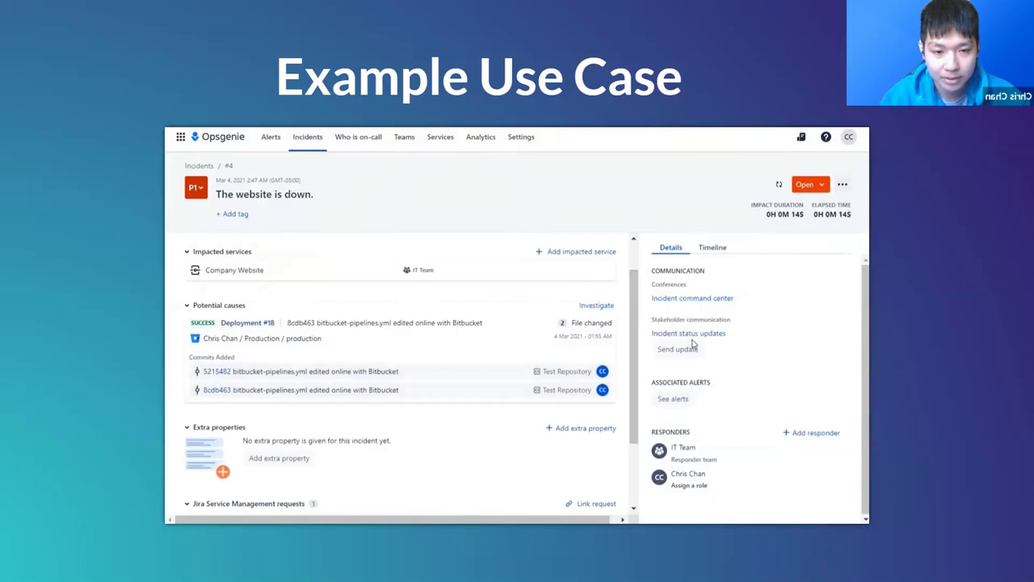
Step: Assign the individual responder the Incident Commander role
mouse_move(700, 488)
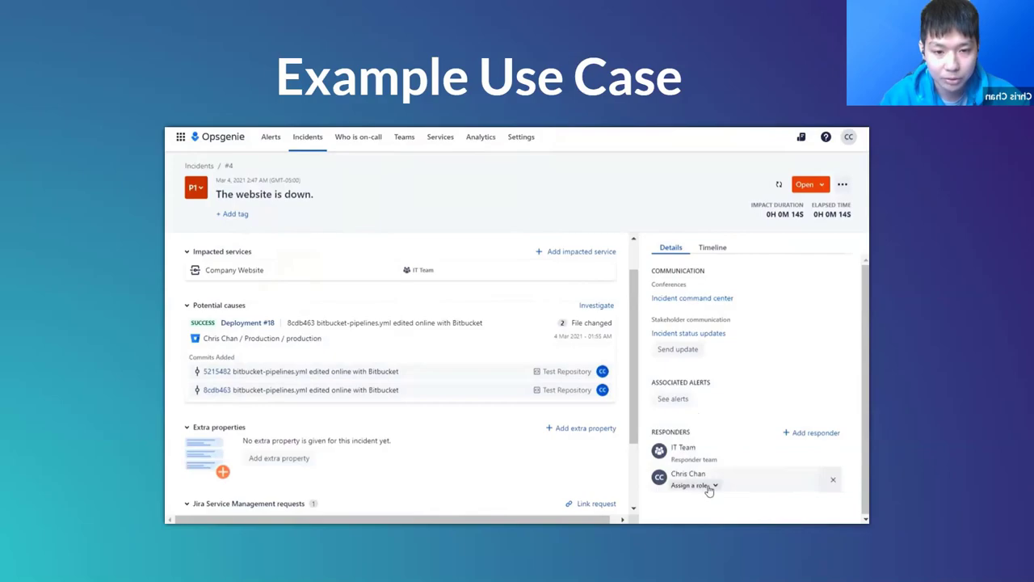
left_click(709, 486)
left_click(701, 468)
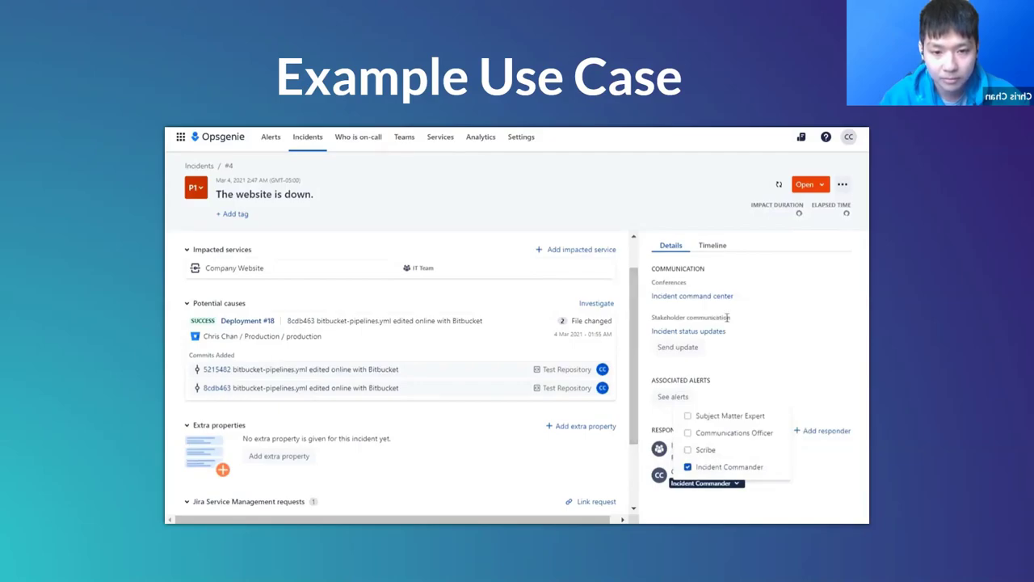
Step: Review the incident timeline and mark incident #4 as Resolved
left_click(712, 248)
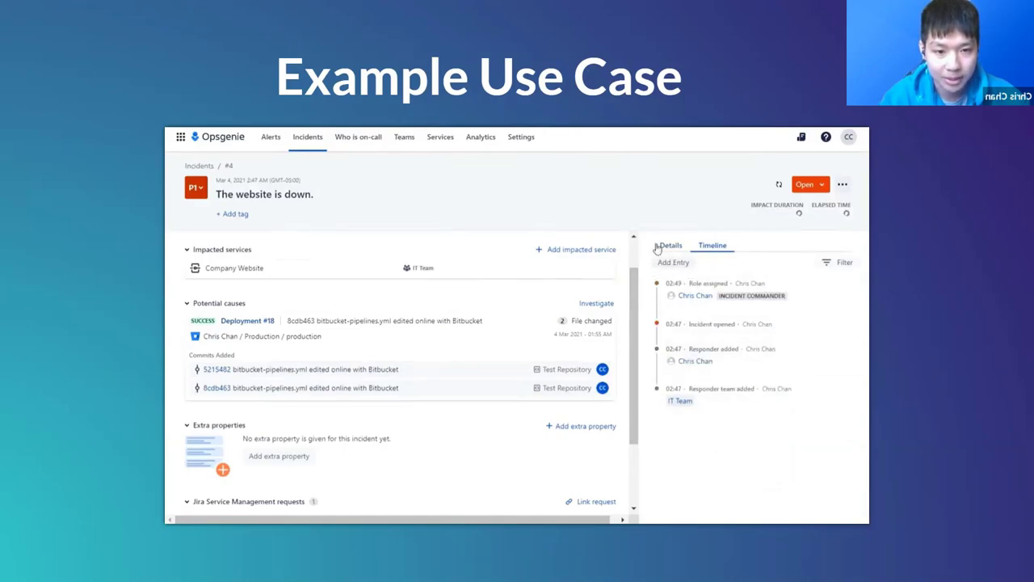
left_click(822, 188)
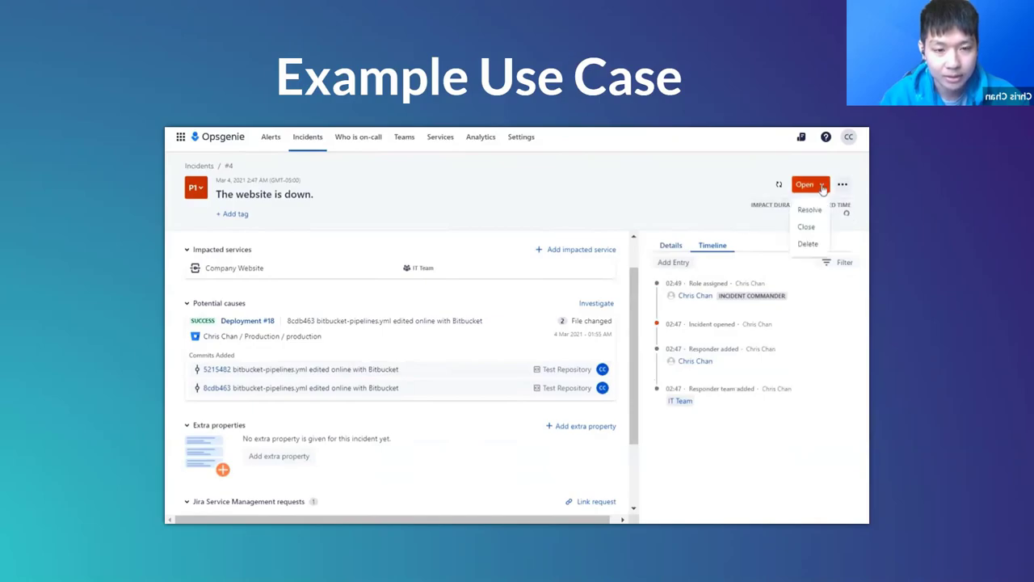
left_click(809, 210)
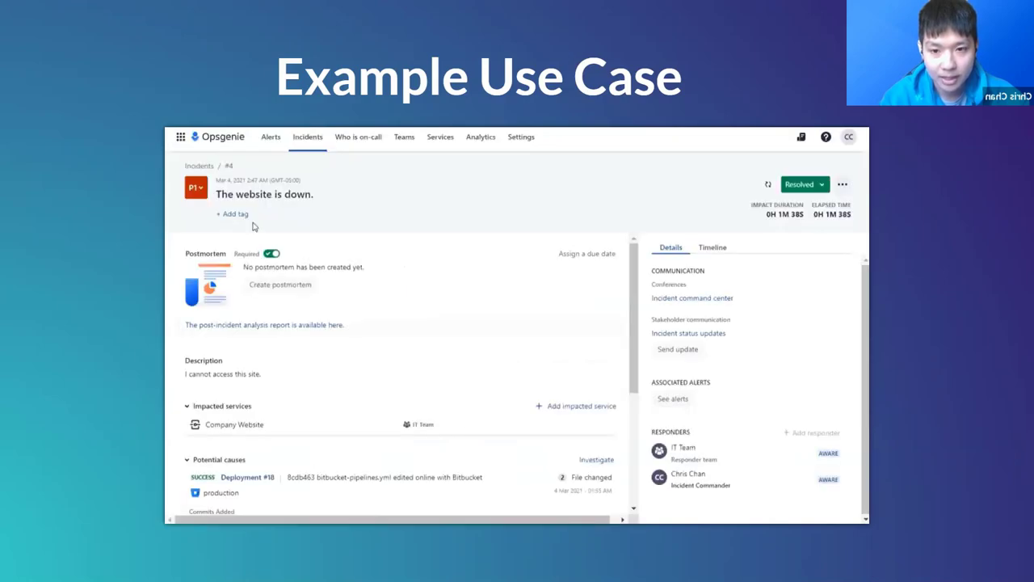
Step: Create the postmortem and begin exporting it to Confluence, searching spaces for 'Inc'
left_click(282, 285)
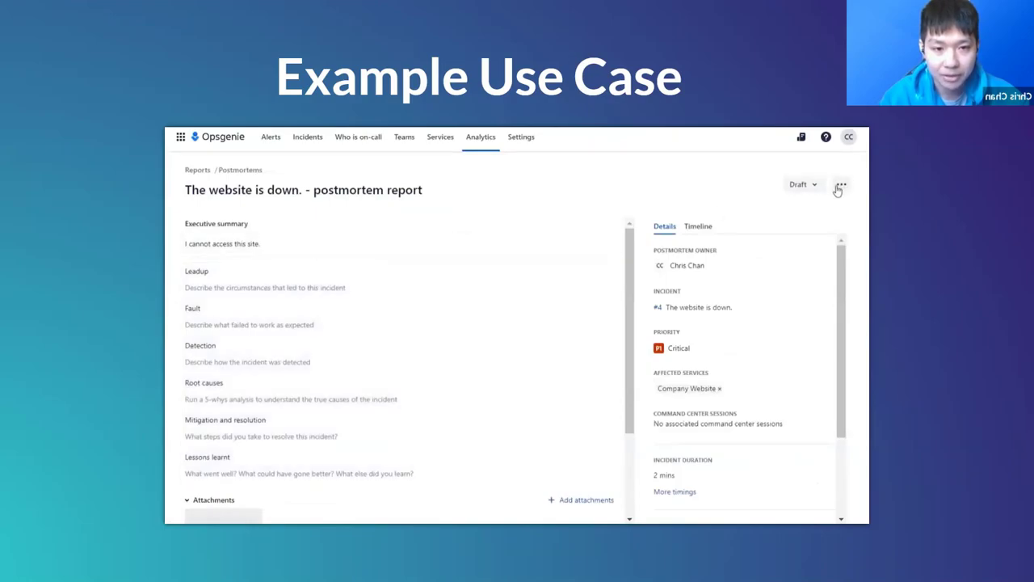
left_click(839, 186)
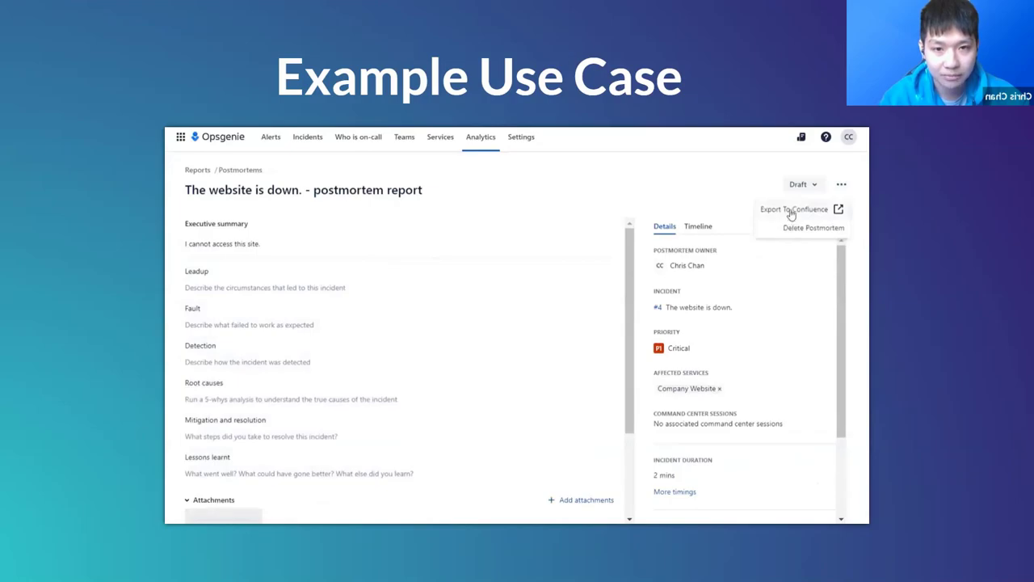
left_click(791, 211)
left_click(458, 215)
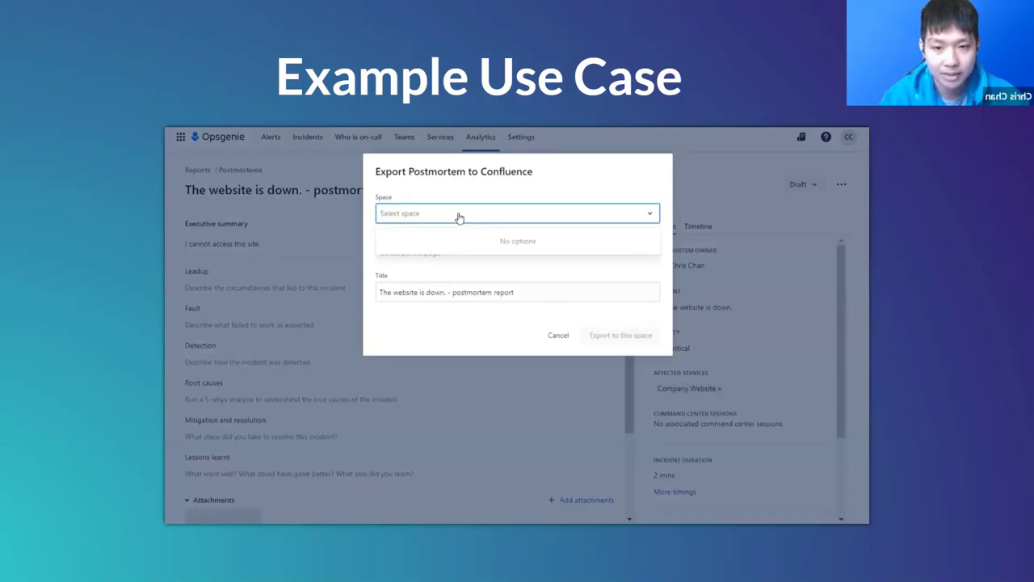
type("Inc")
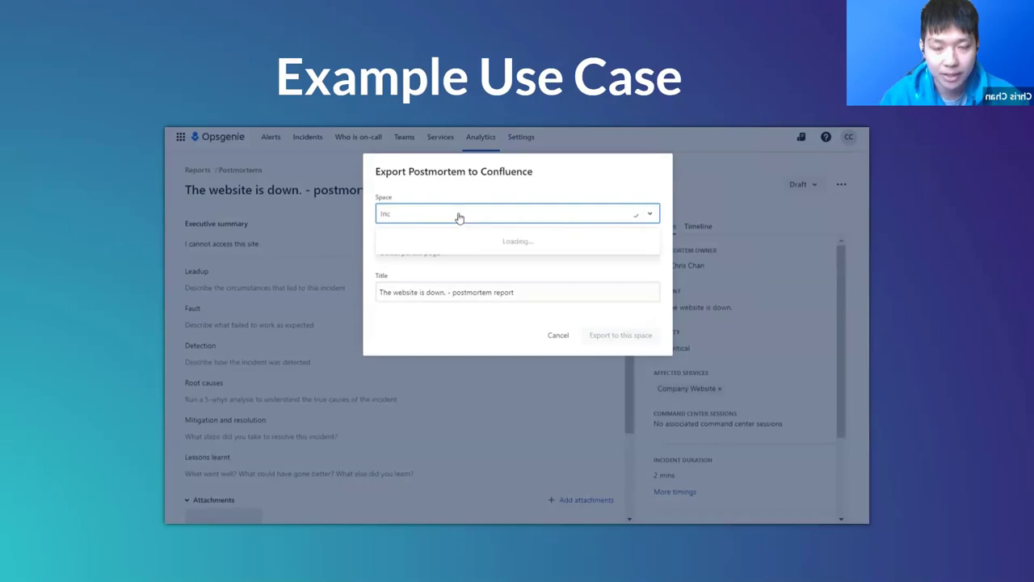
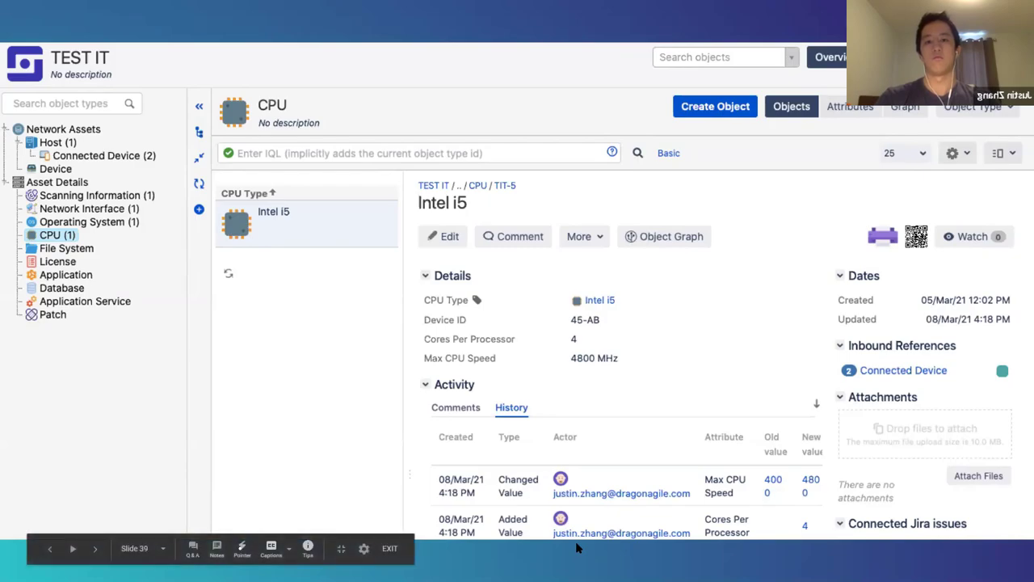
Step: Advance through the Configure CPU slides to the CPU object type's general details slide
key("Right")
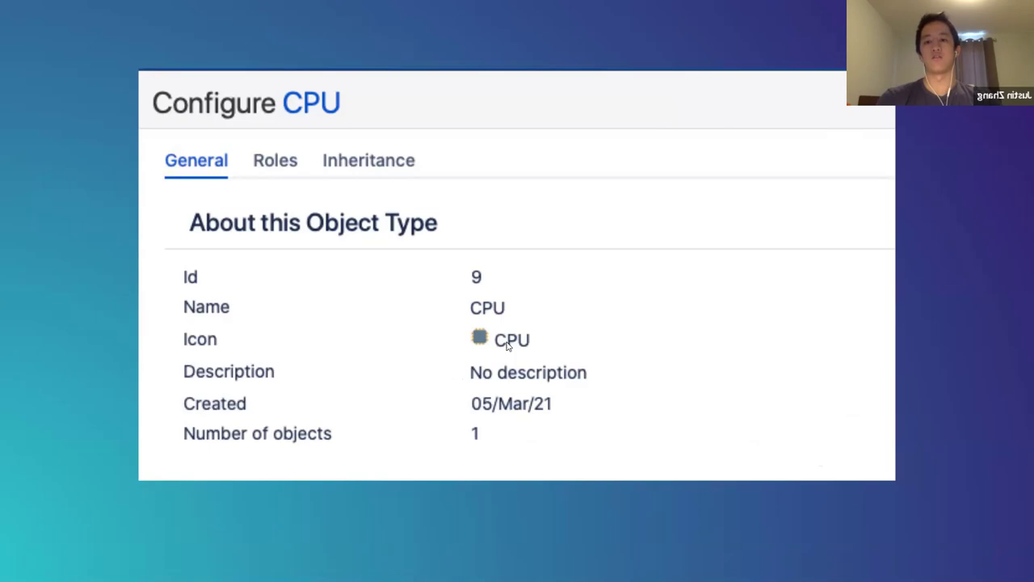
key("Right")
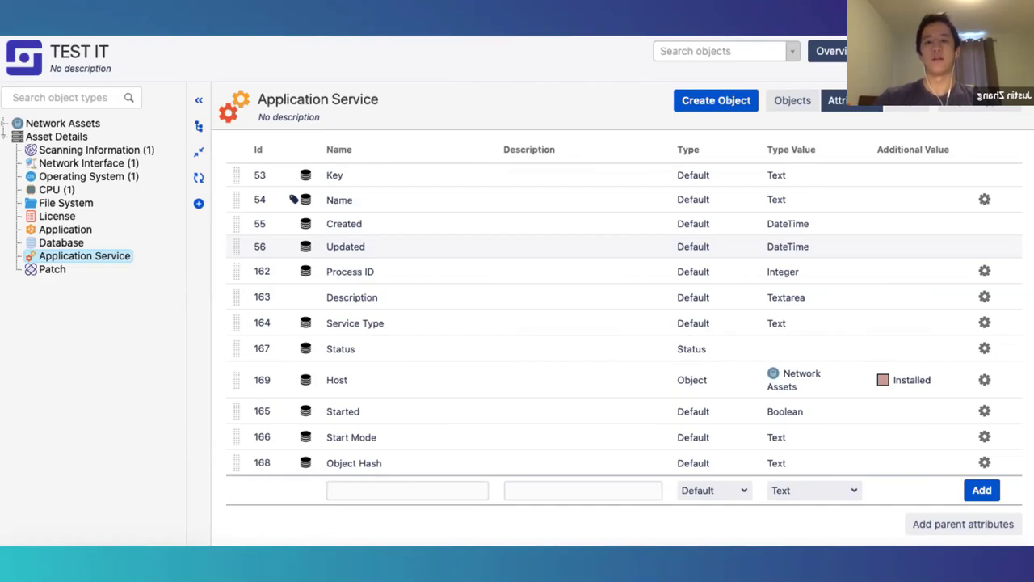
Step: Advance past the Status attribute edit slide to the Host attribute edit slide
left_click(760, 348)
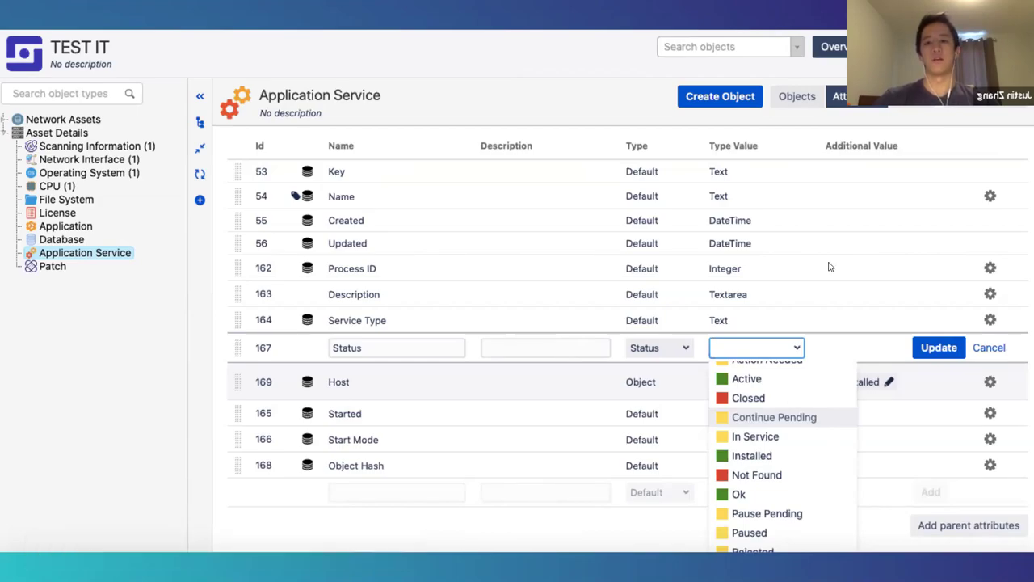
key("Right")
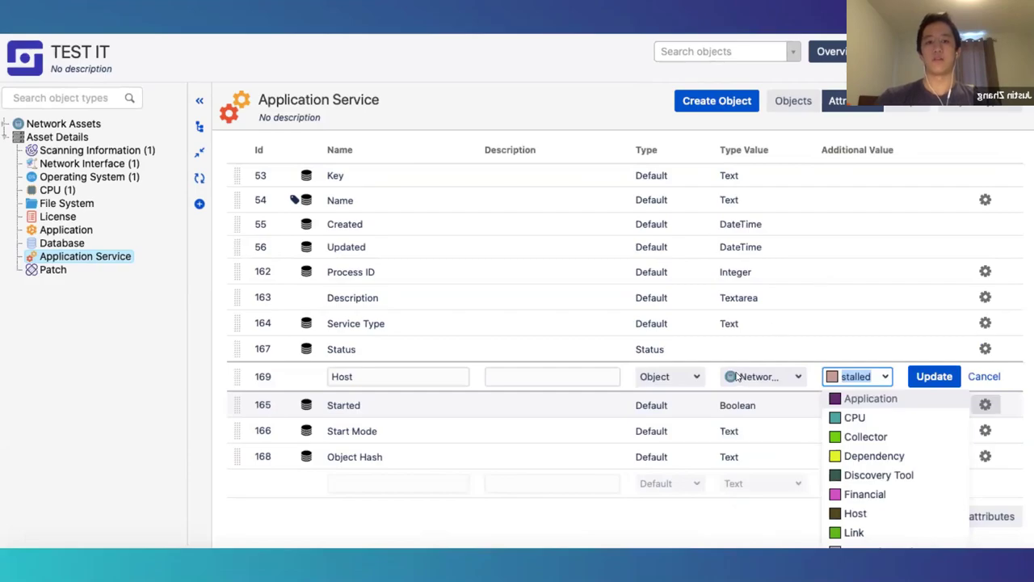